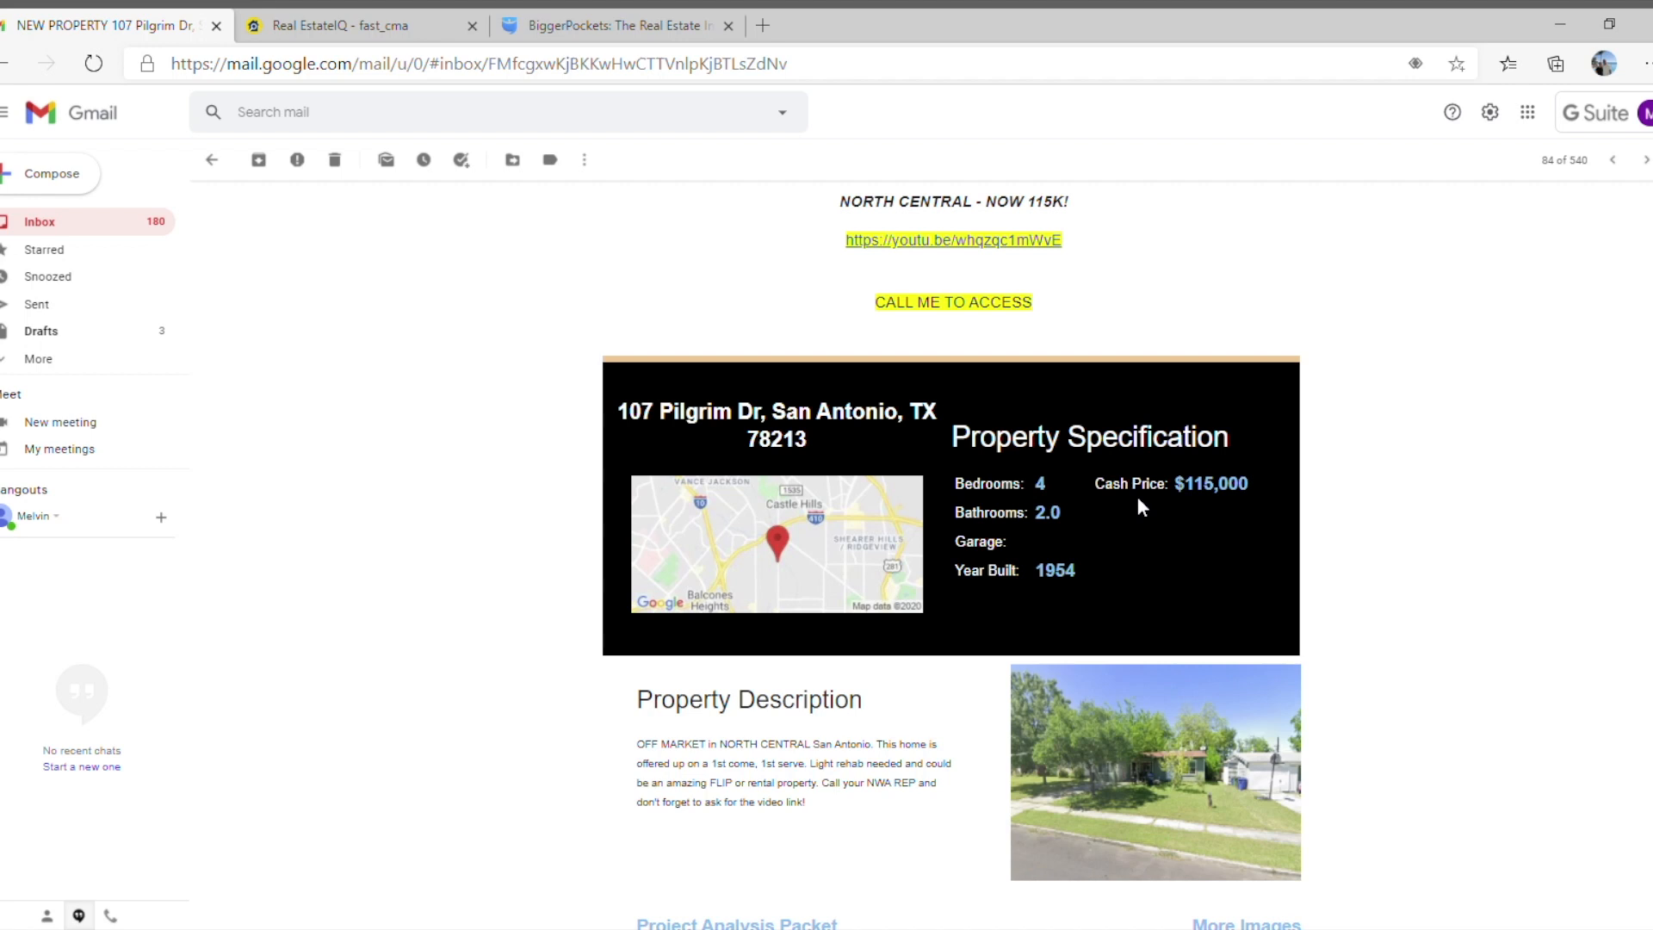
# Open the Project Analysis Packet linked in the property e-mail and fit its pages to the window width.
pyautogui.scroll(-4, 1138, 501)
pyautogui.click(736, 592)
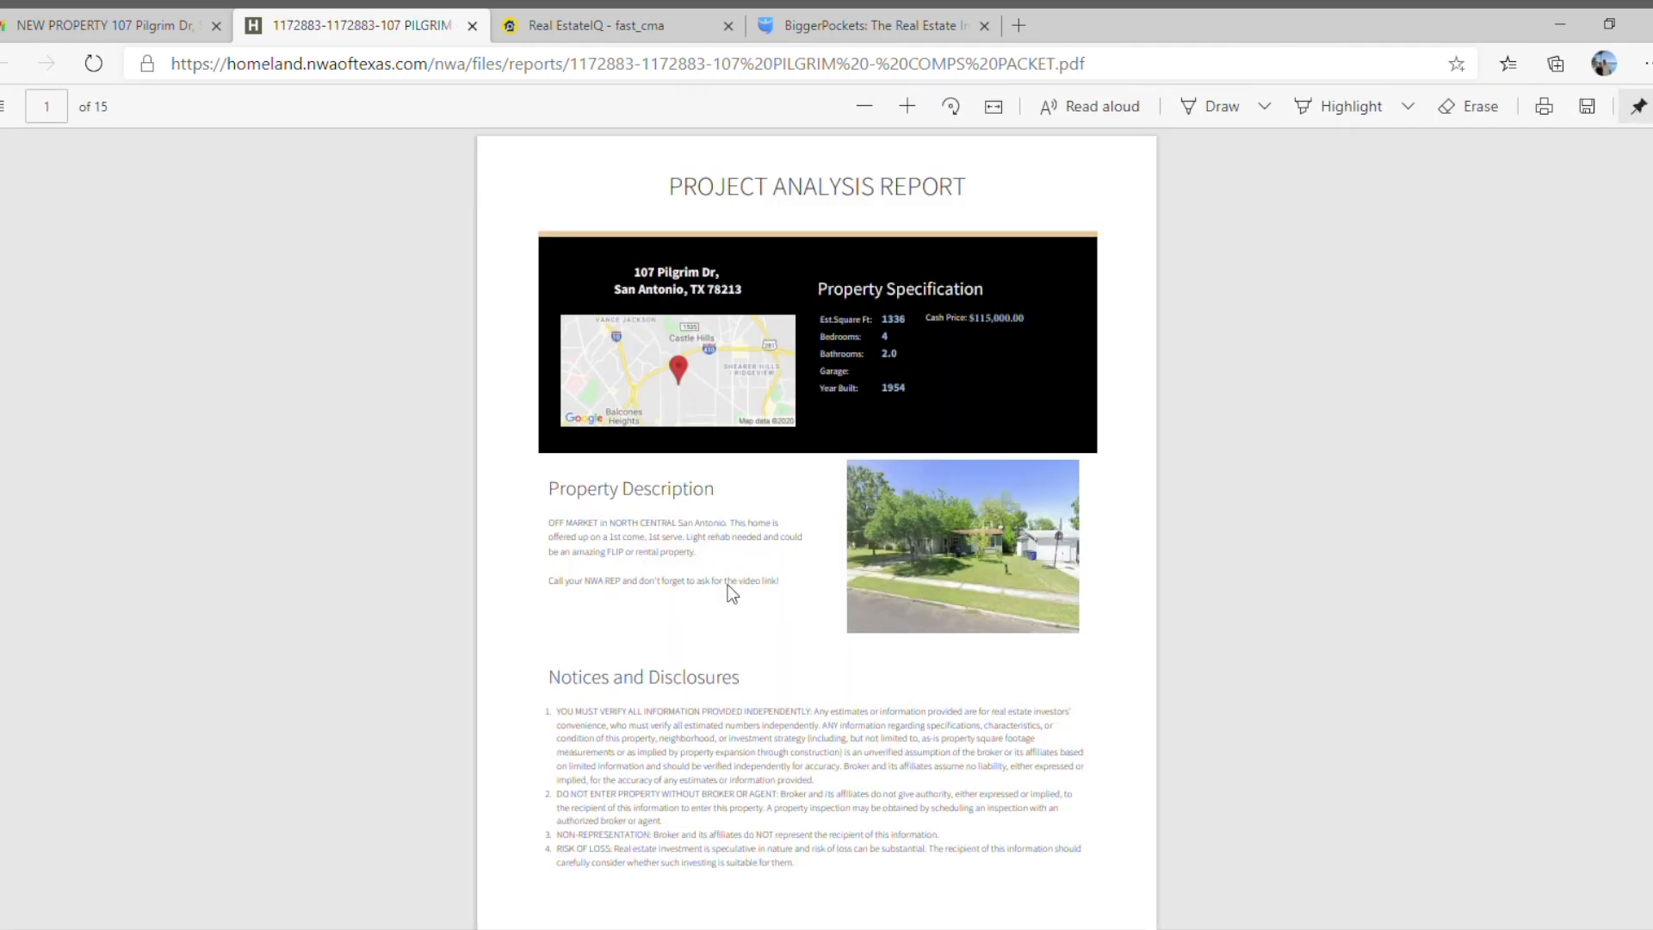
pyautogui.click(993, 106)
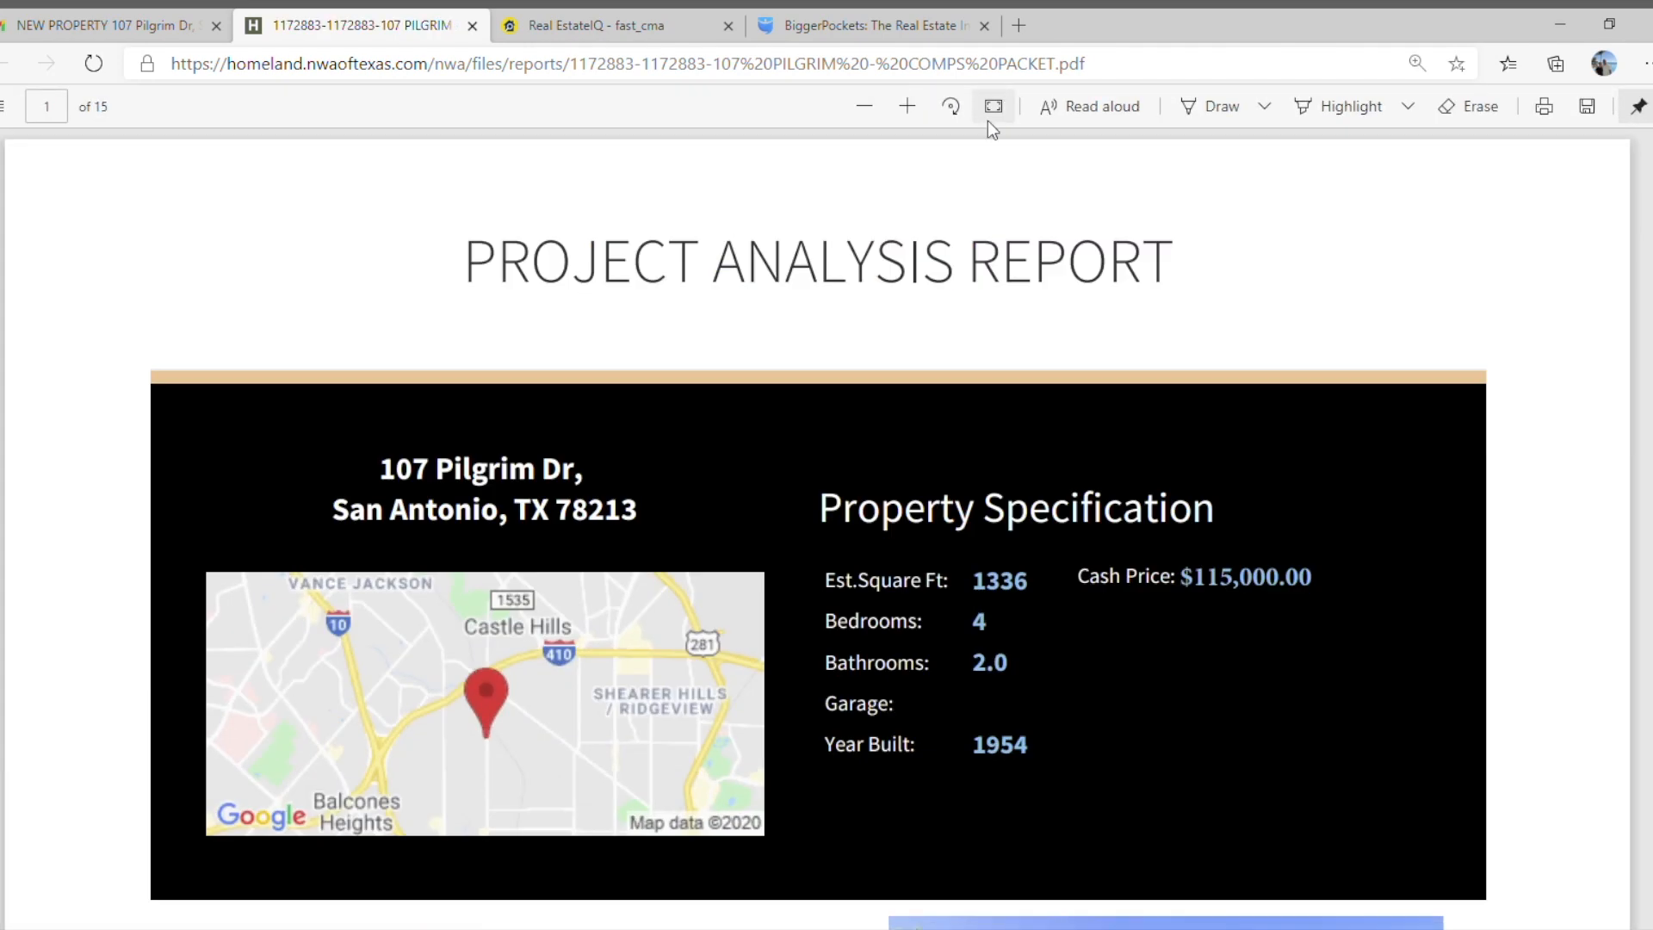
# Review the subject property's specification, description, tax values, sales history and residential features in the packet.
pyautogui.scroll(-15, 933, 360)
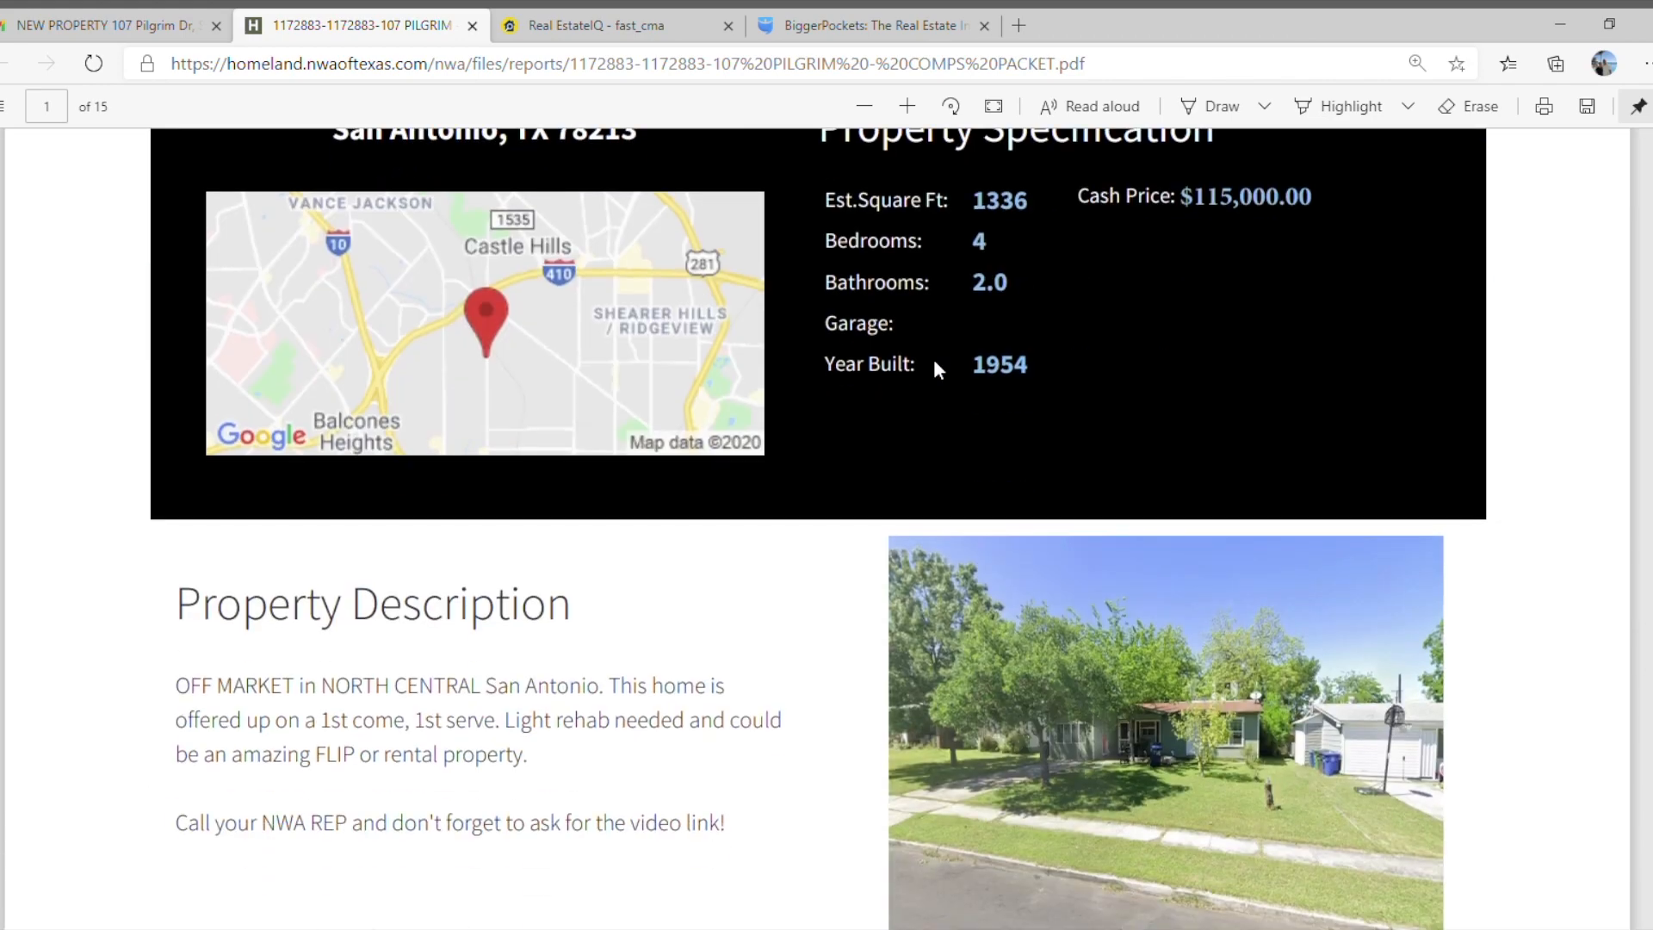
pyautogui.scroll(-8, 935, 365)
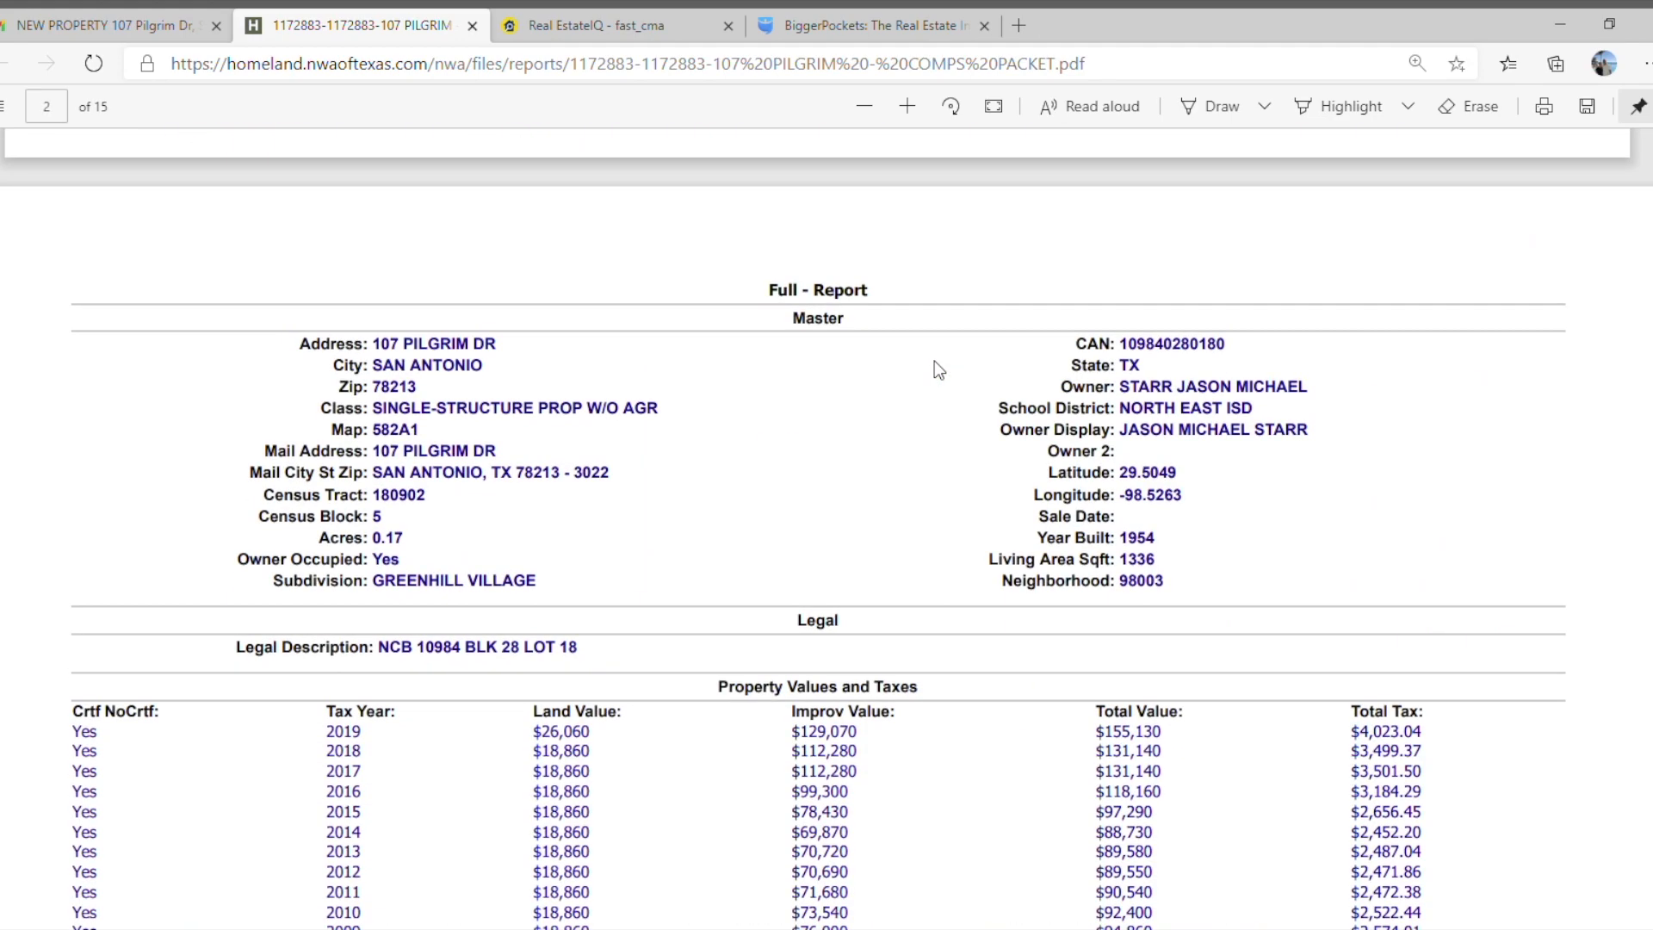
pyautogui.scroll(-3, 935, 361)
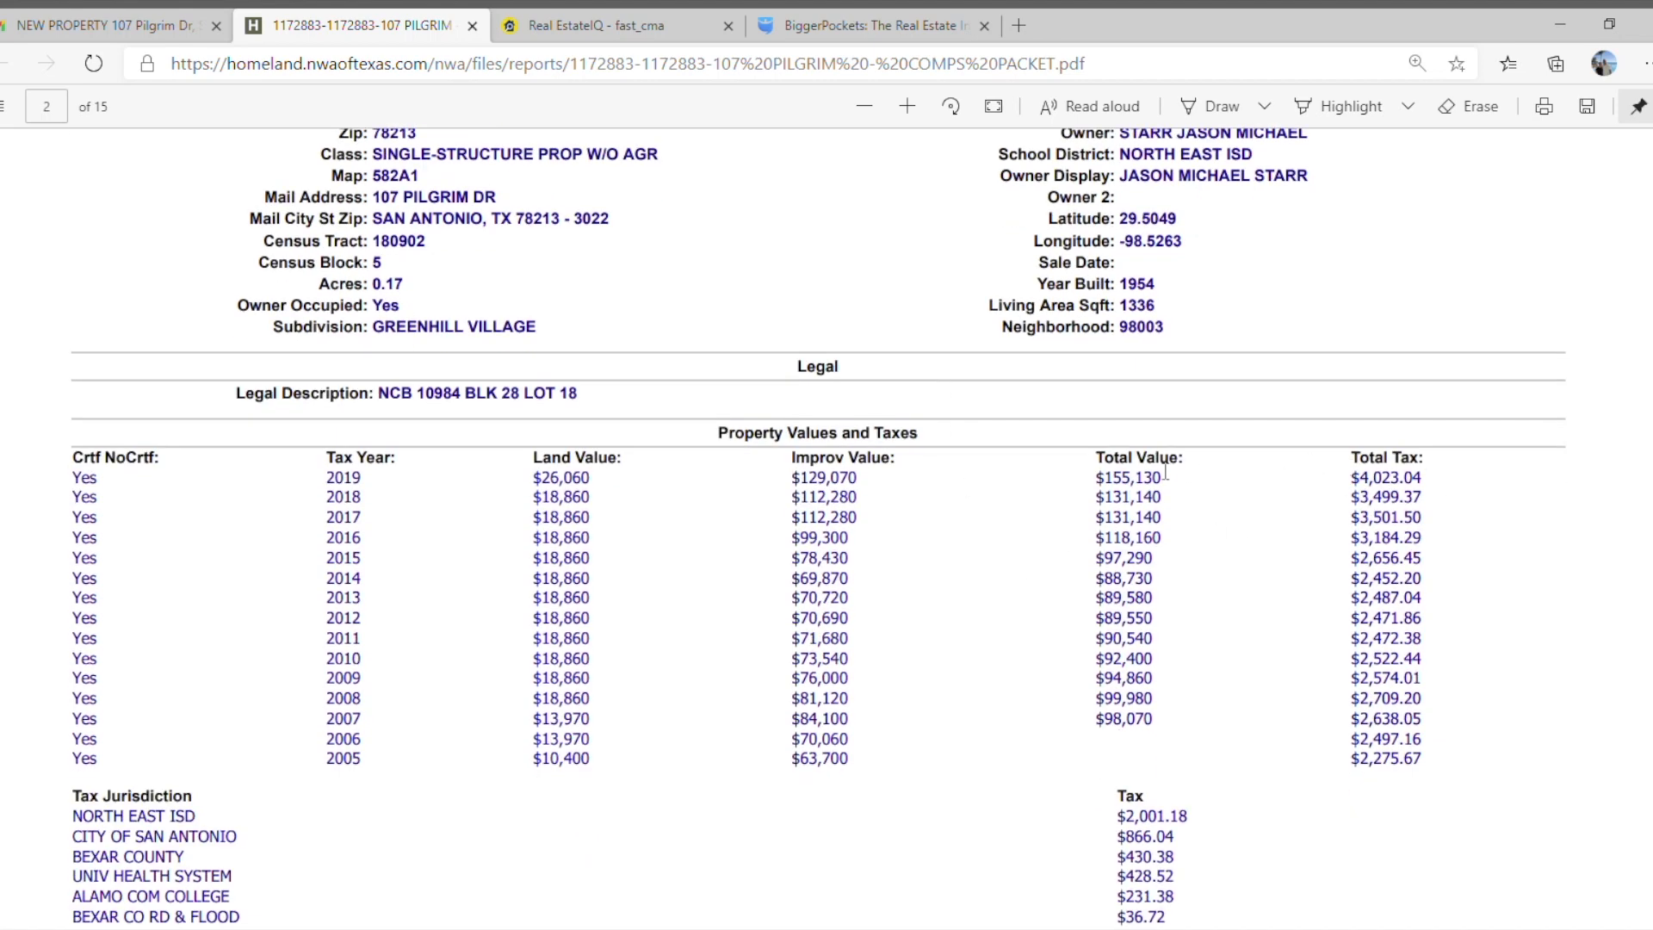
pyautogui.scroll(-3, 1113, 463)
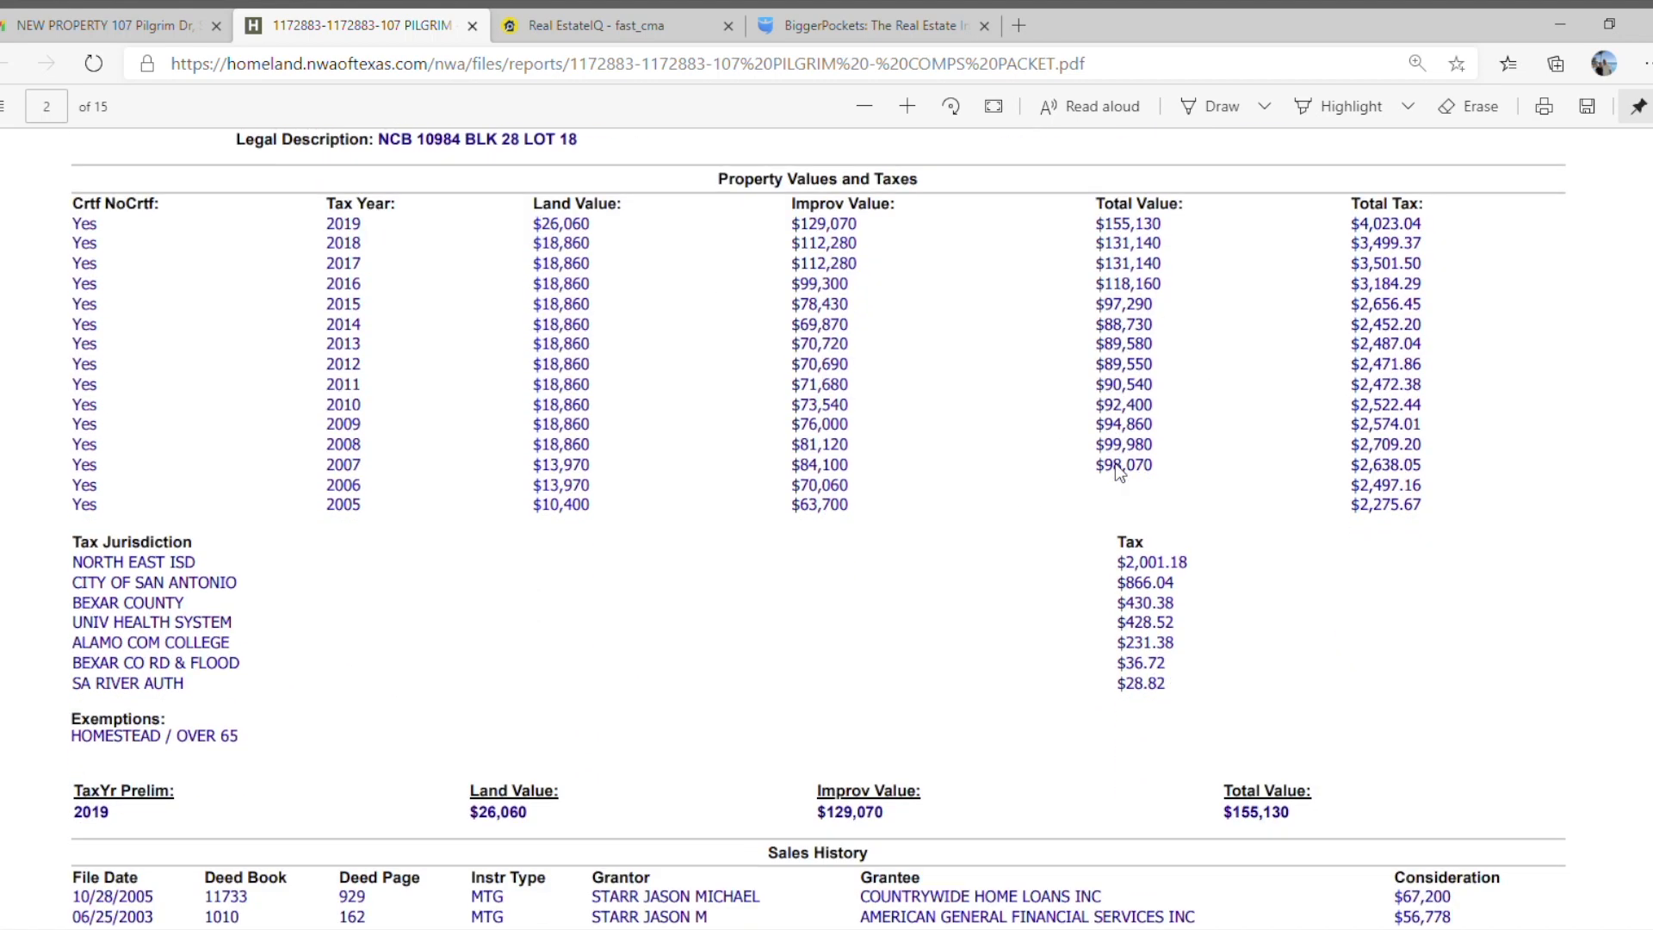
pyautogui.scroll(-15, 1113, 463)
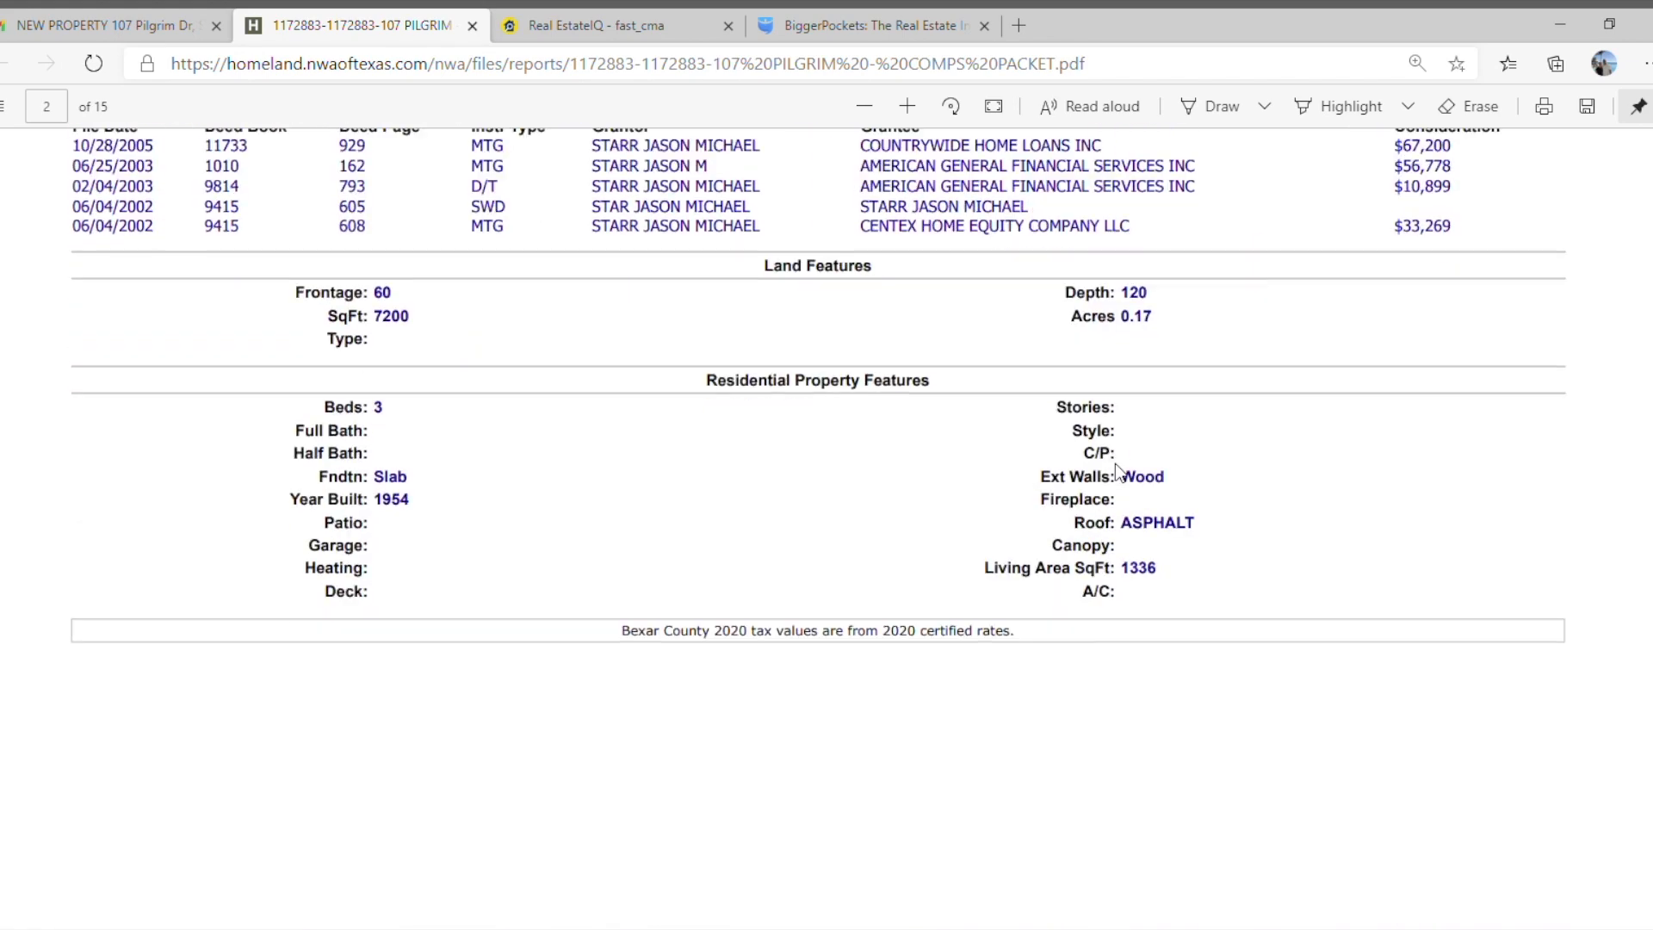
# Examine the packet's CMA map, summary of sold homes, and the first two comparables' agent reports and available photos.
pyautogui.scroll(-12, 1116, 464)
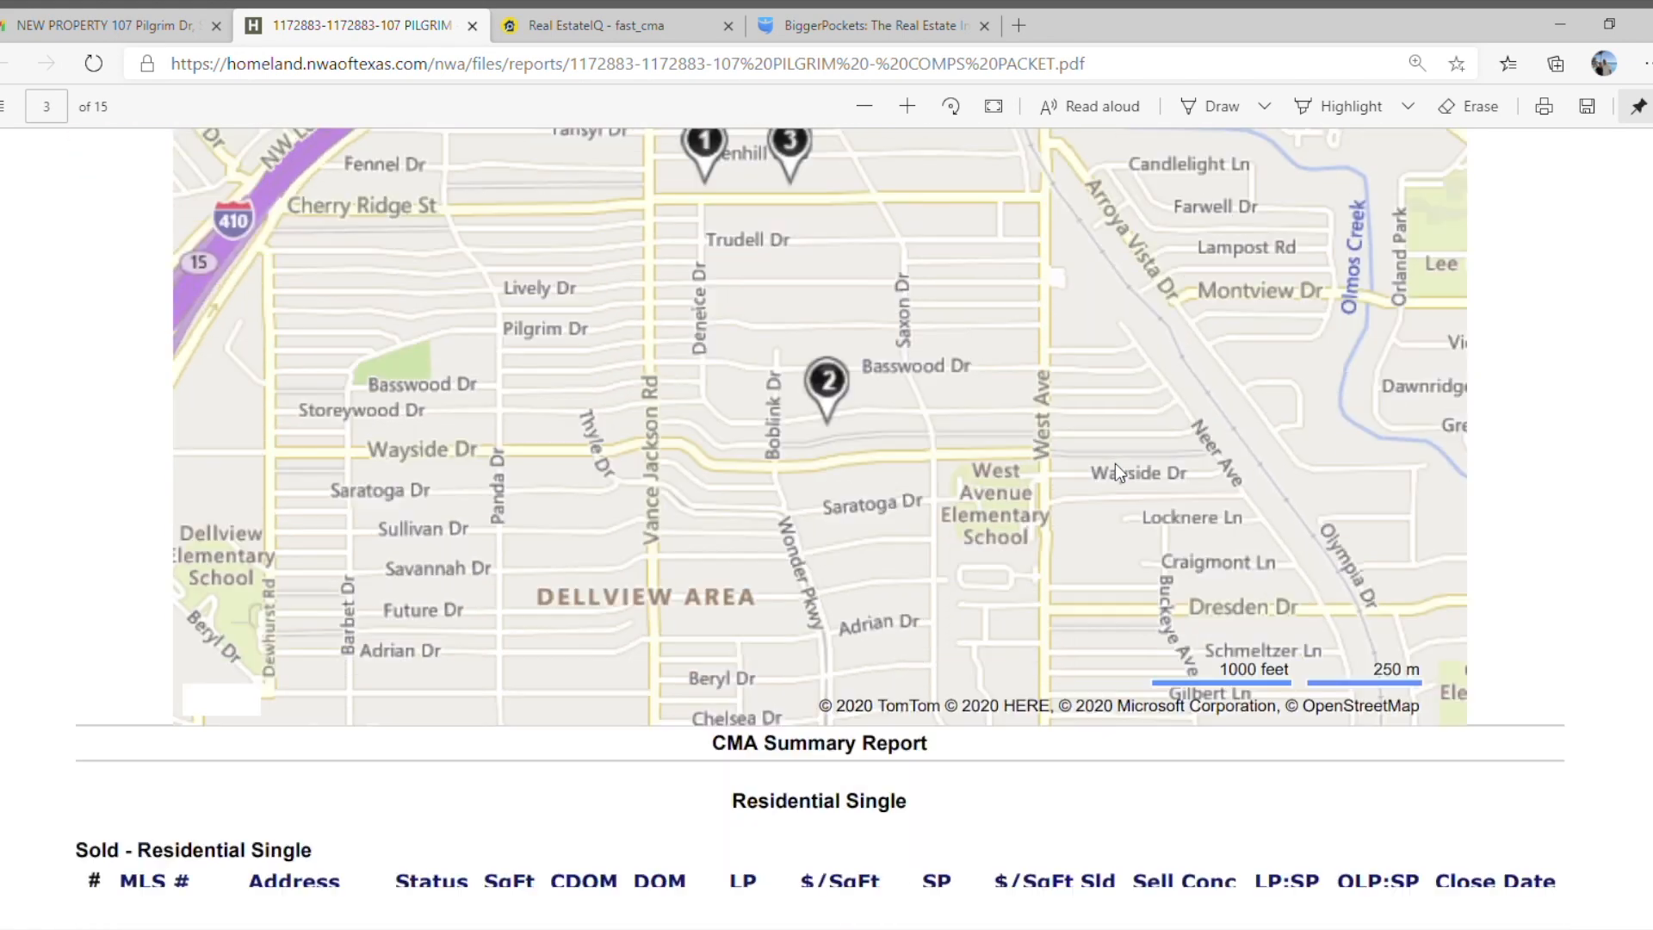
pyautogui.scroll(-4, 1115, 469)
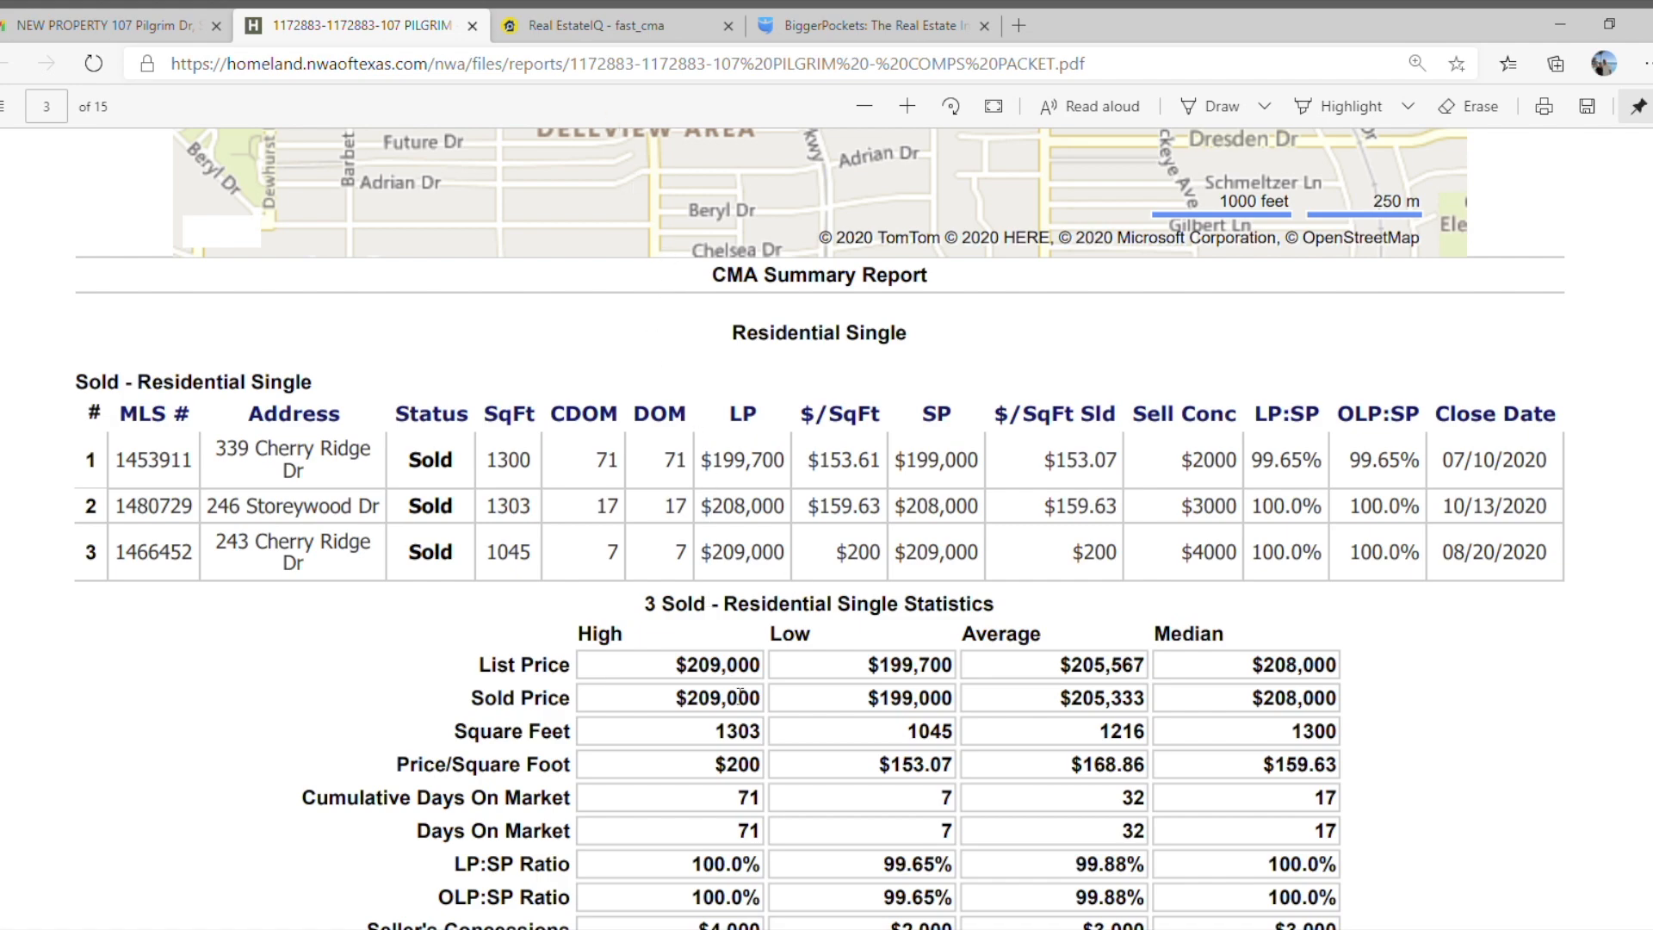
pyautogui.scroll(-12, 740, 694)
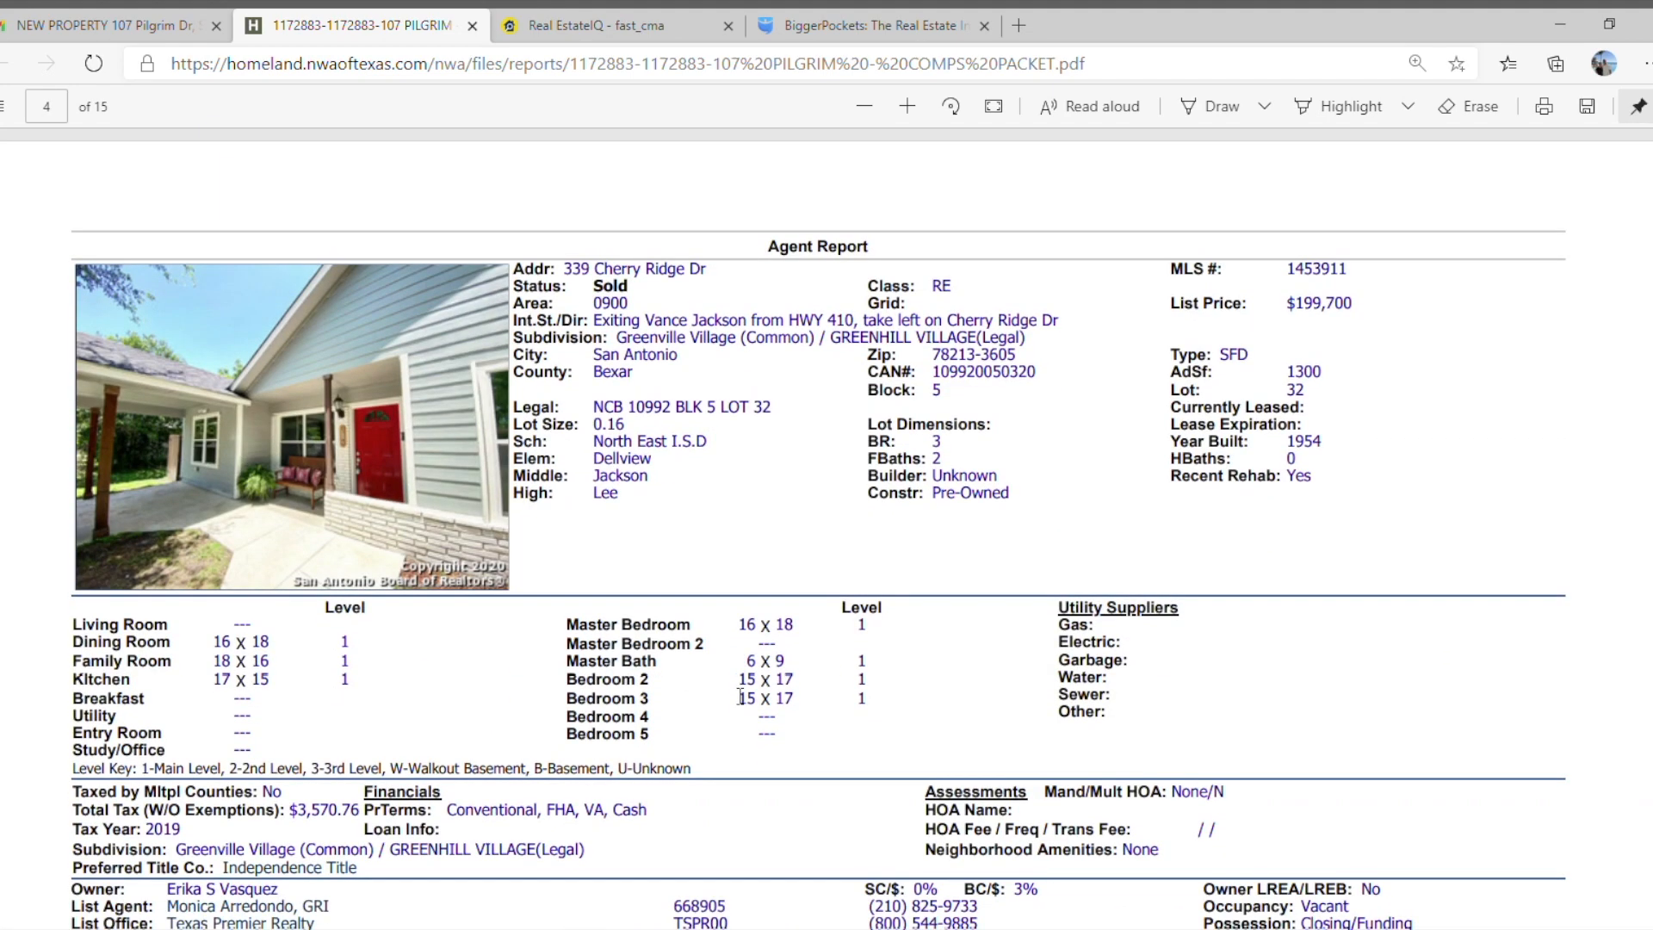
pyautogui.scroll(-10, 740, 696)
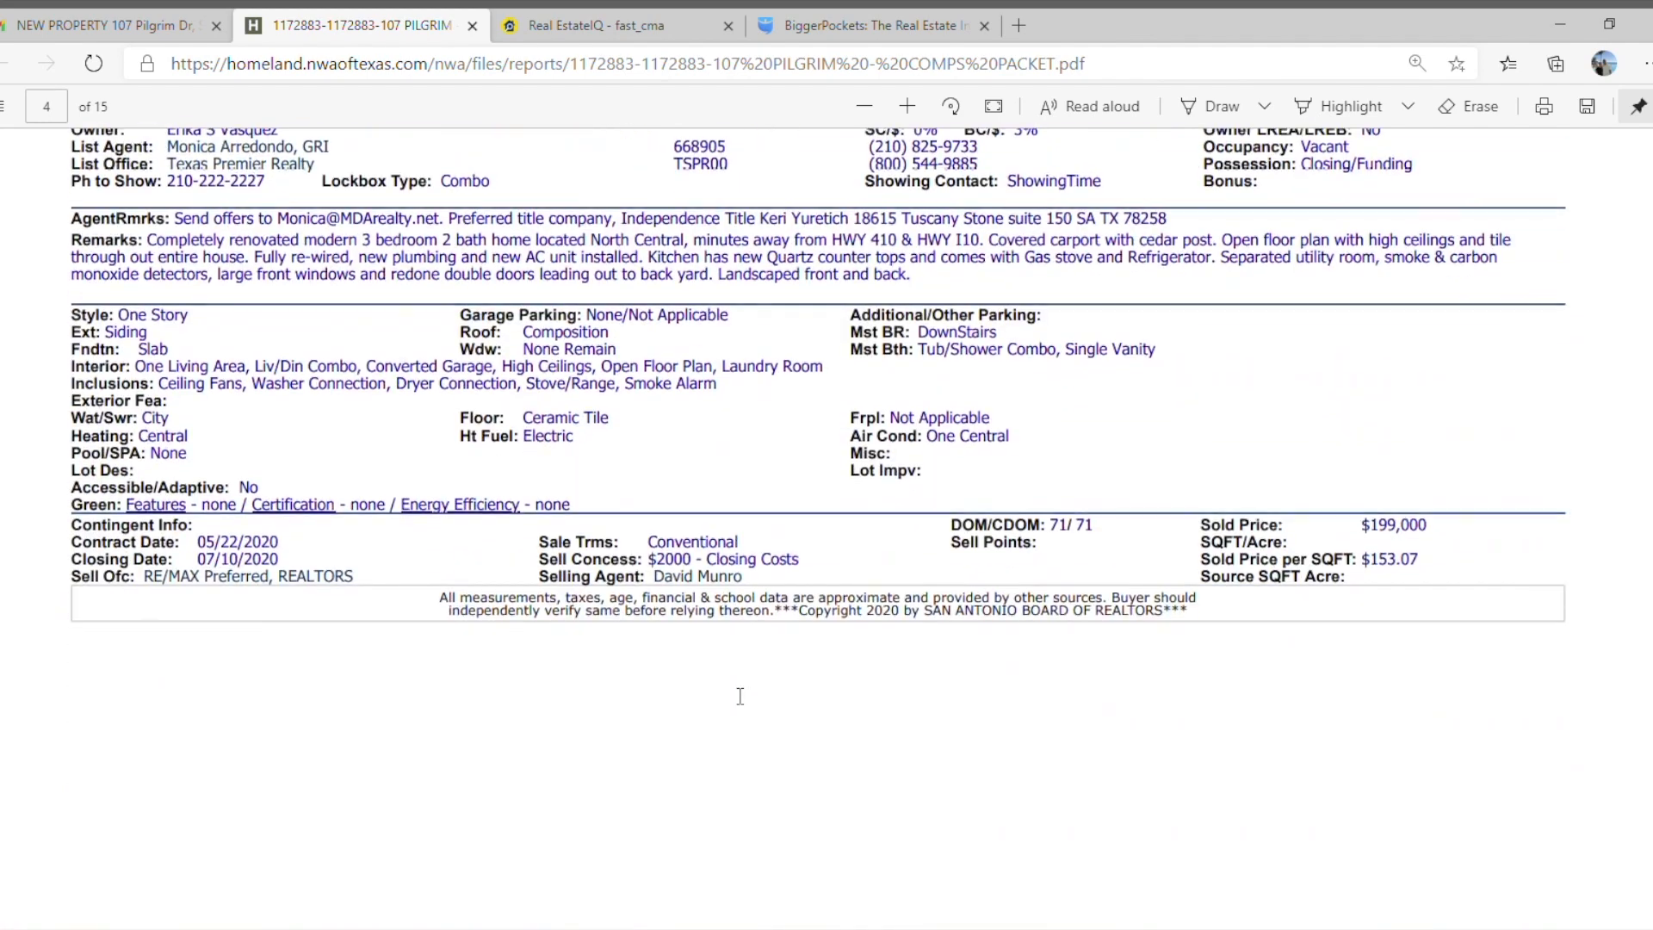
pyautogui.scroll(-7, 740, 695)
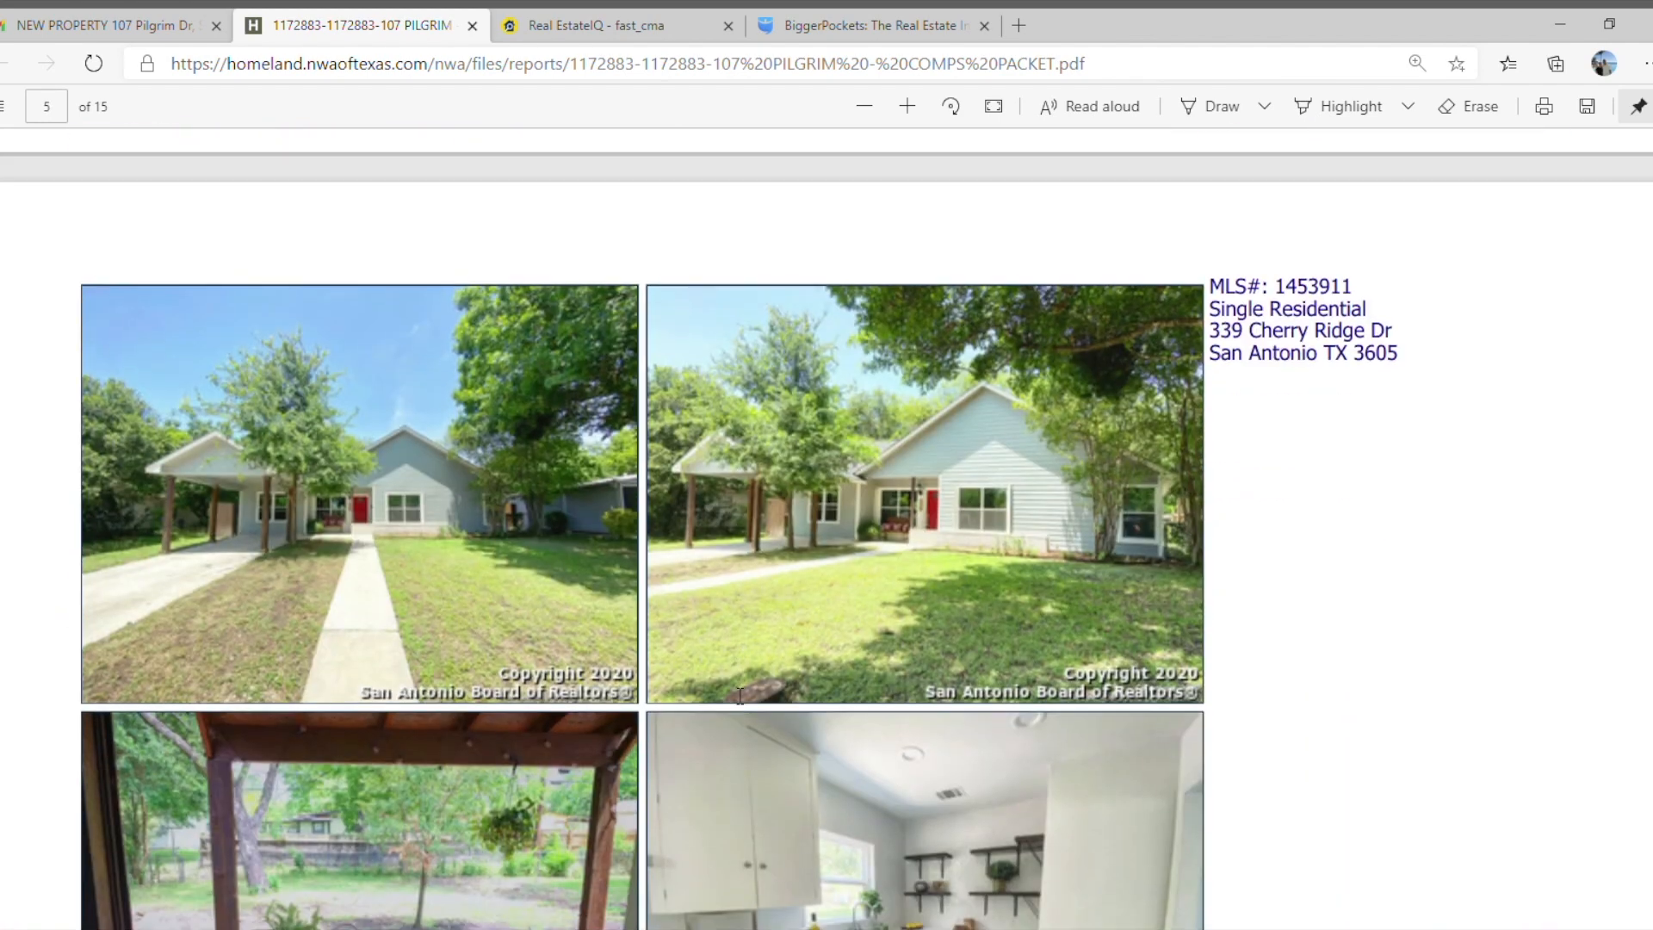
pyautogui.scroll(-8, 739, 695)
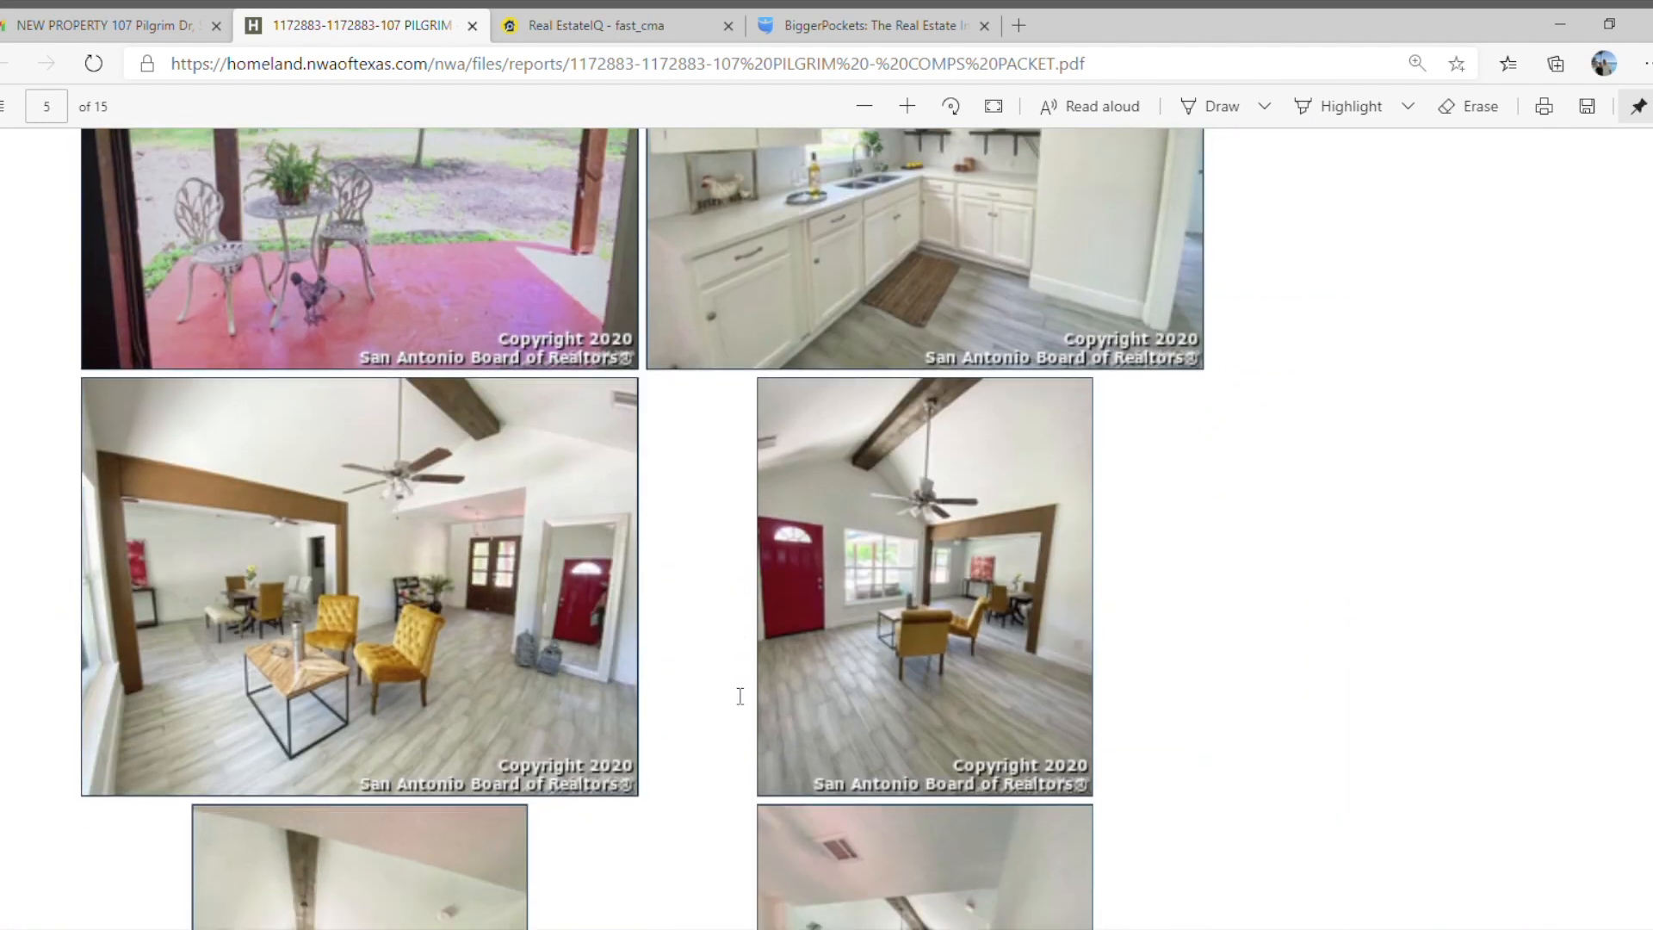
pyautogui.scroll(-10, 739, 695)
pyautogui.scroll(-9, 739, 696)
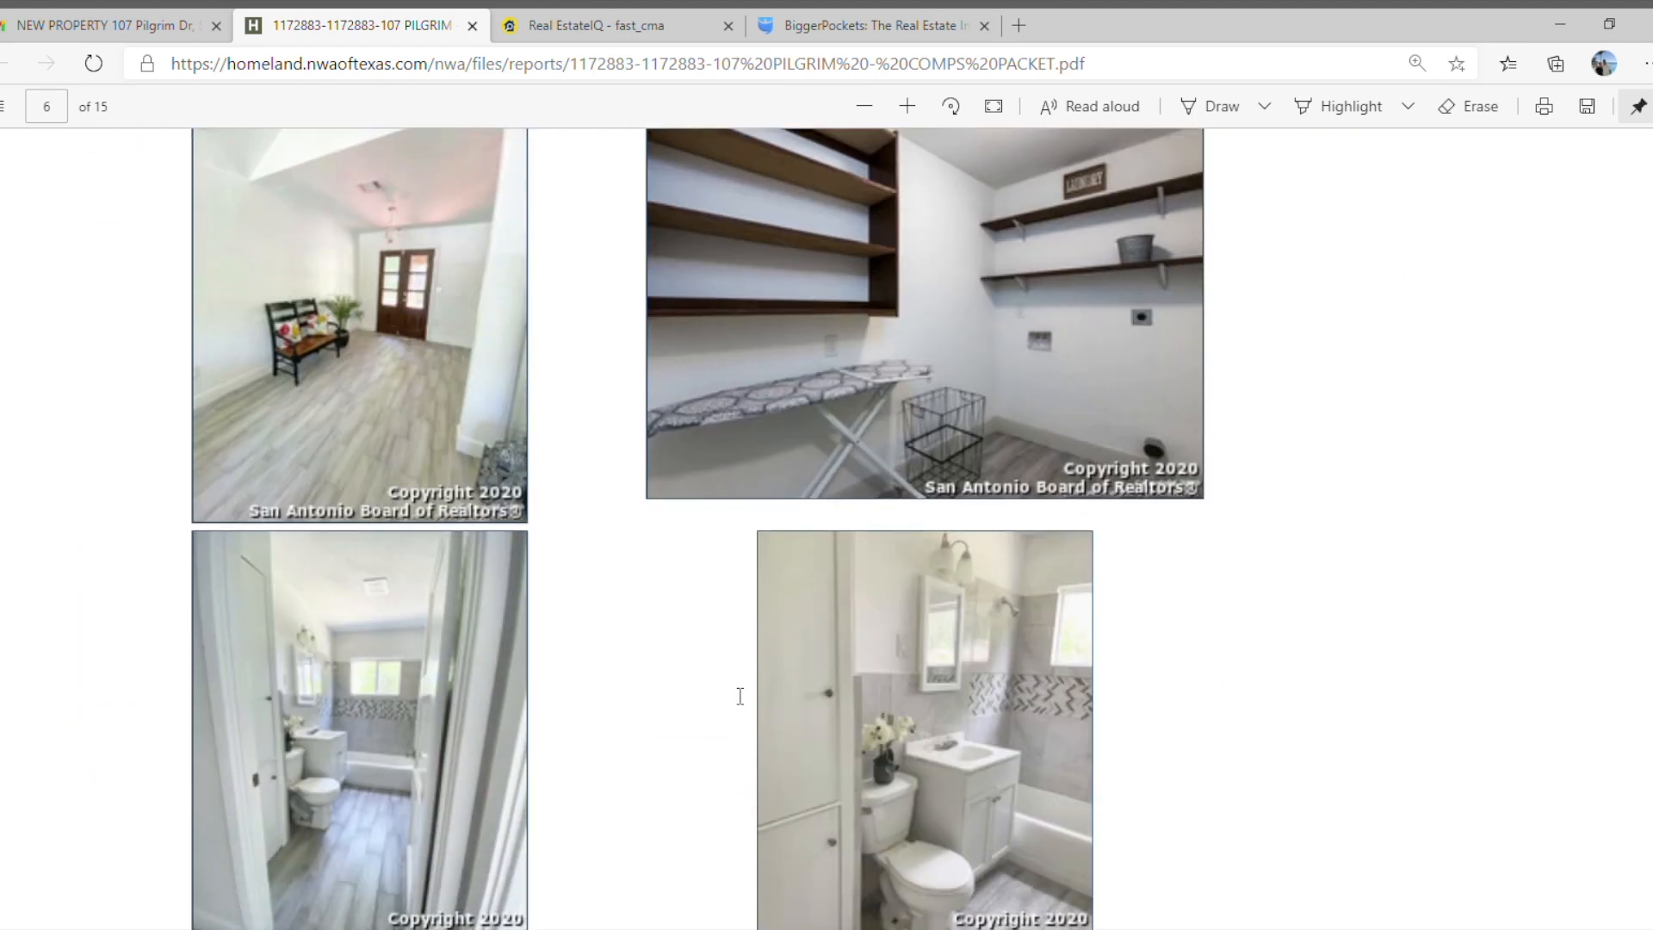
pyautogui.scroll(-3, 739, 696)
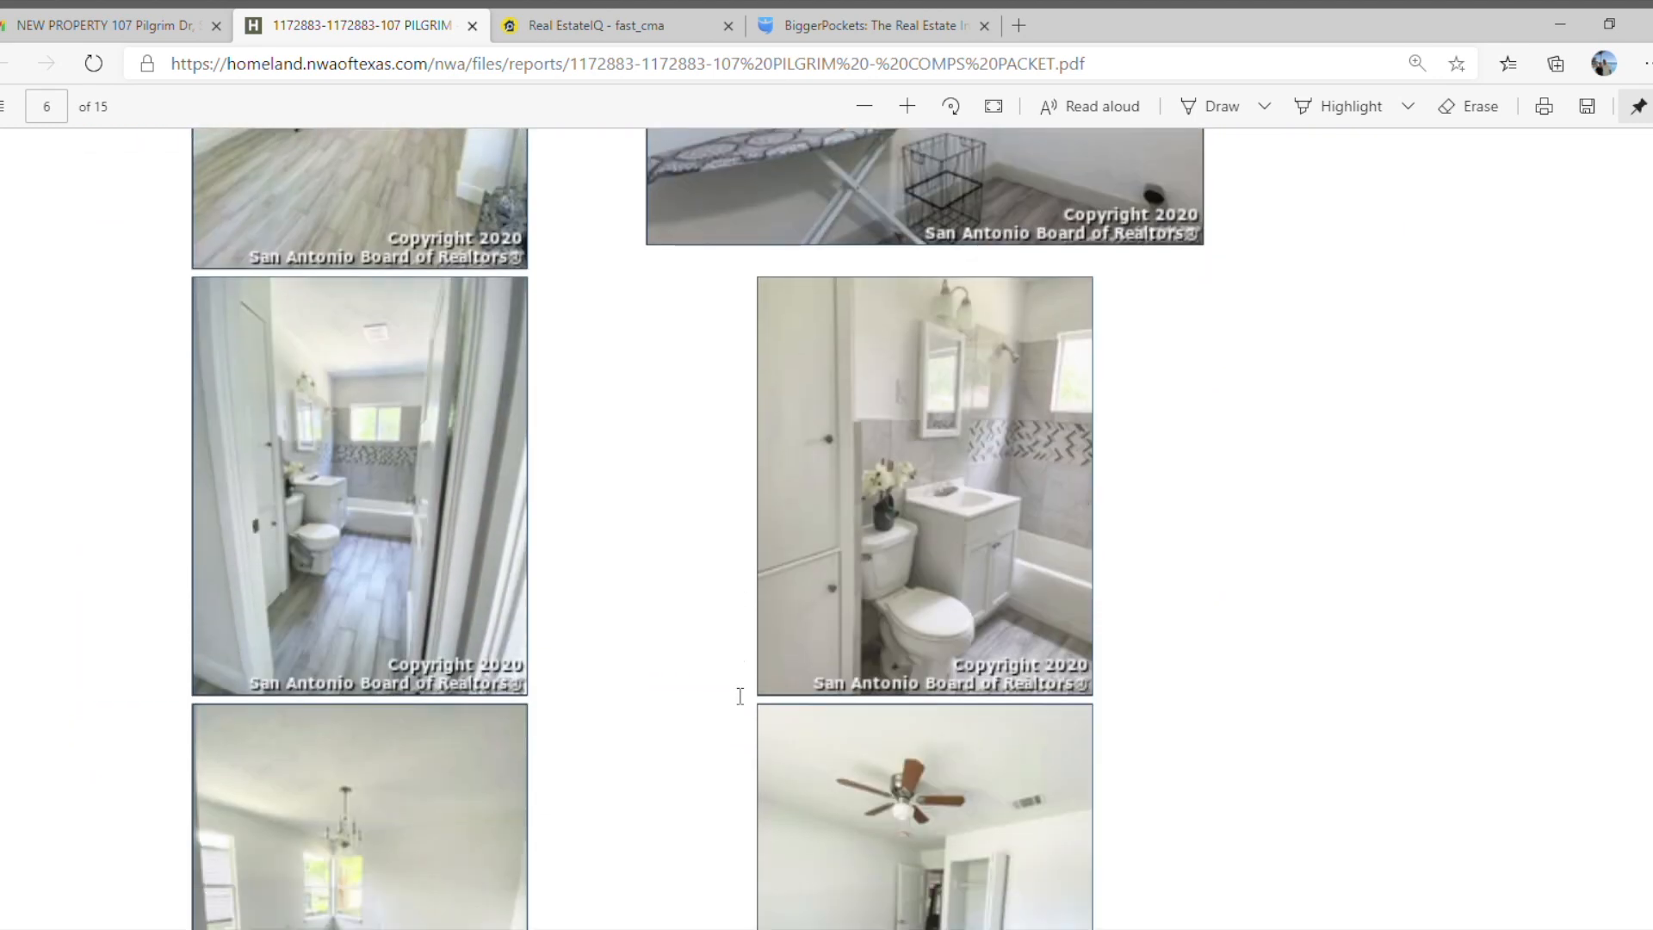
pyautogui.scroll(-11, 739, 696)
pyautogui.scroll(-2, 740, 696)
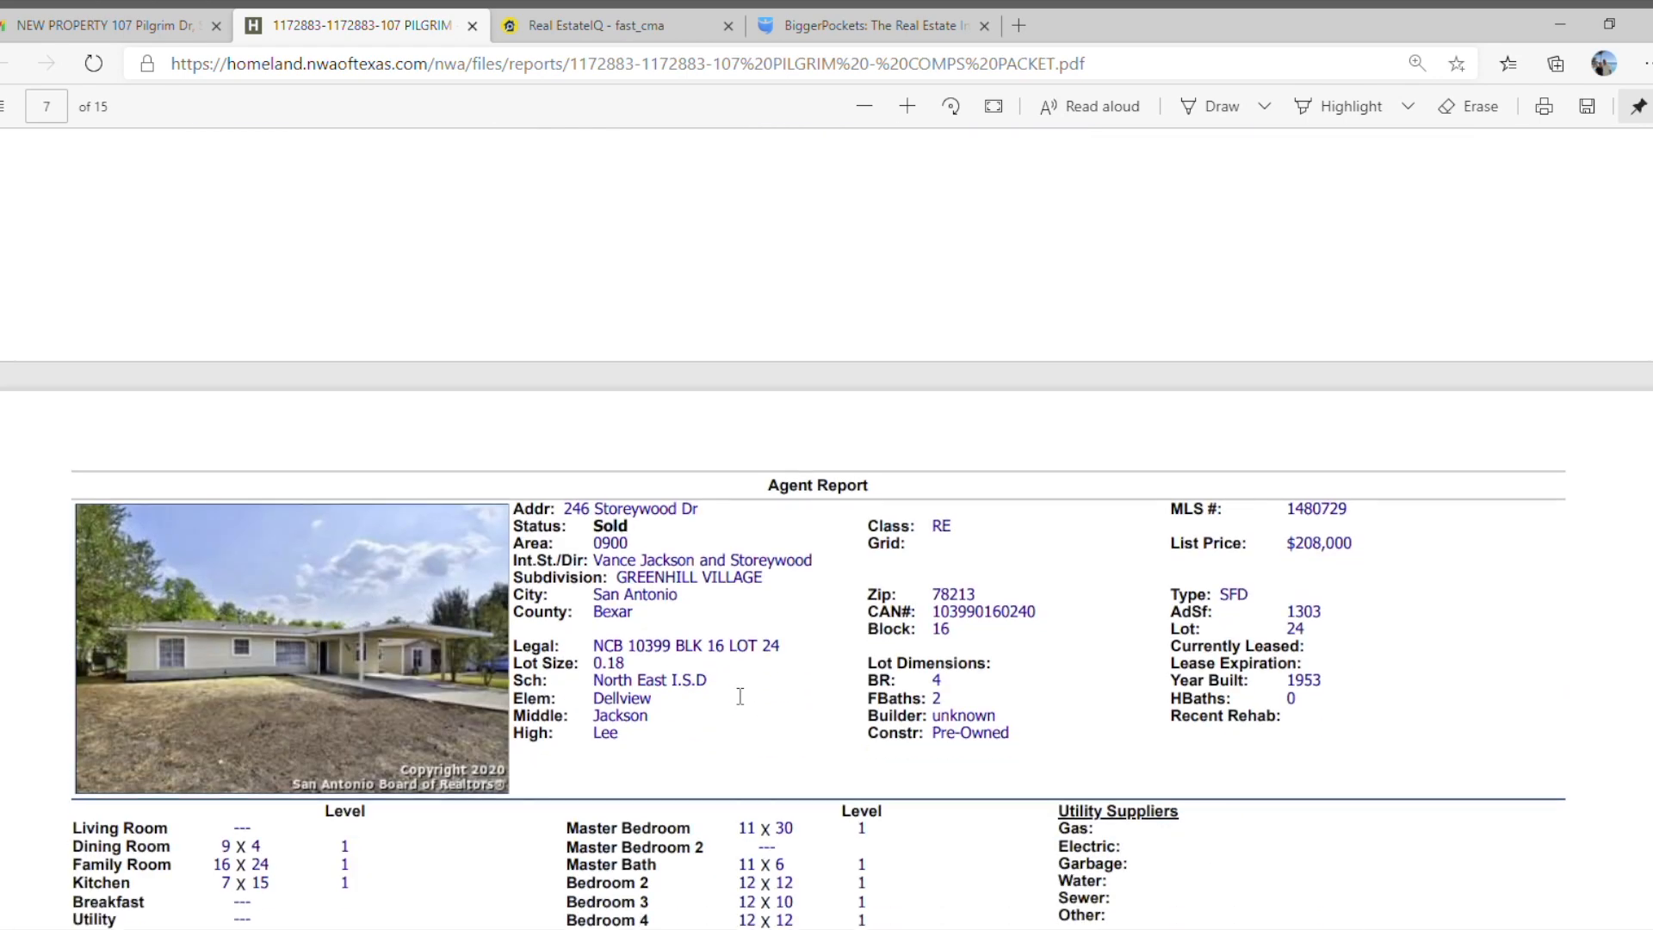
pyautogui.scroll(-5, 739, 696)
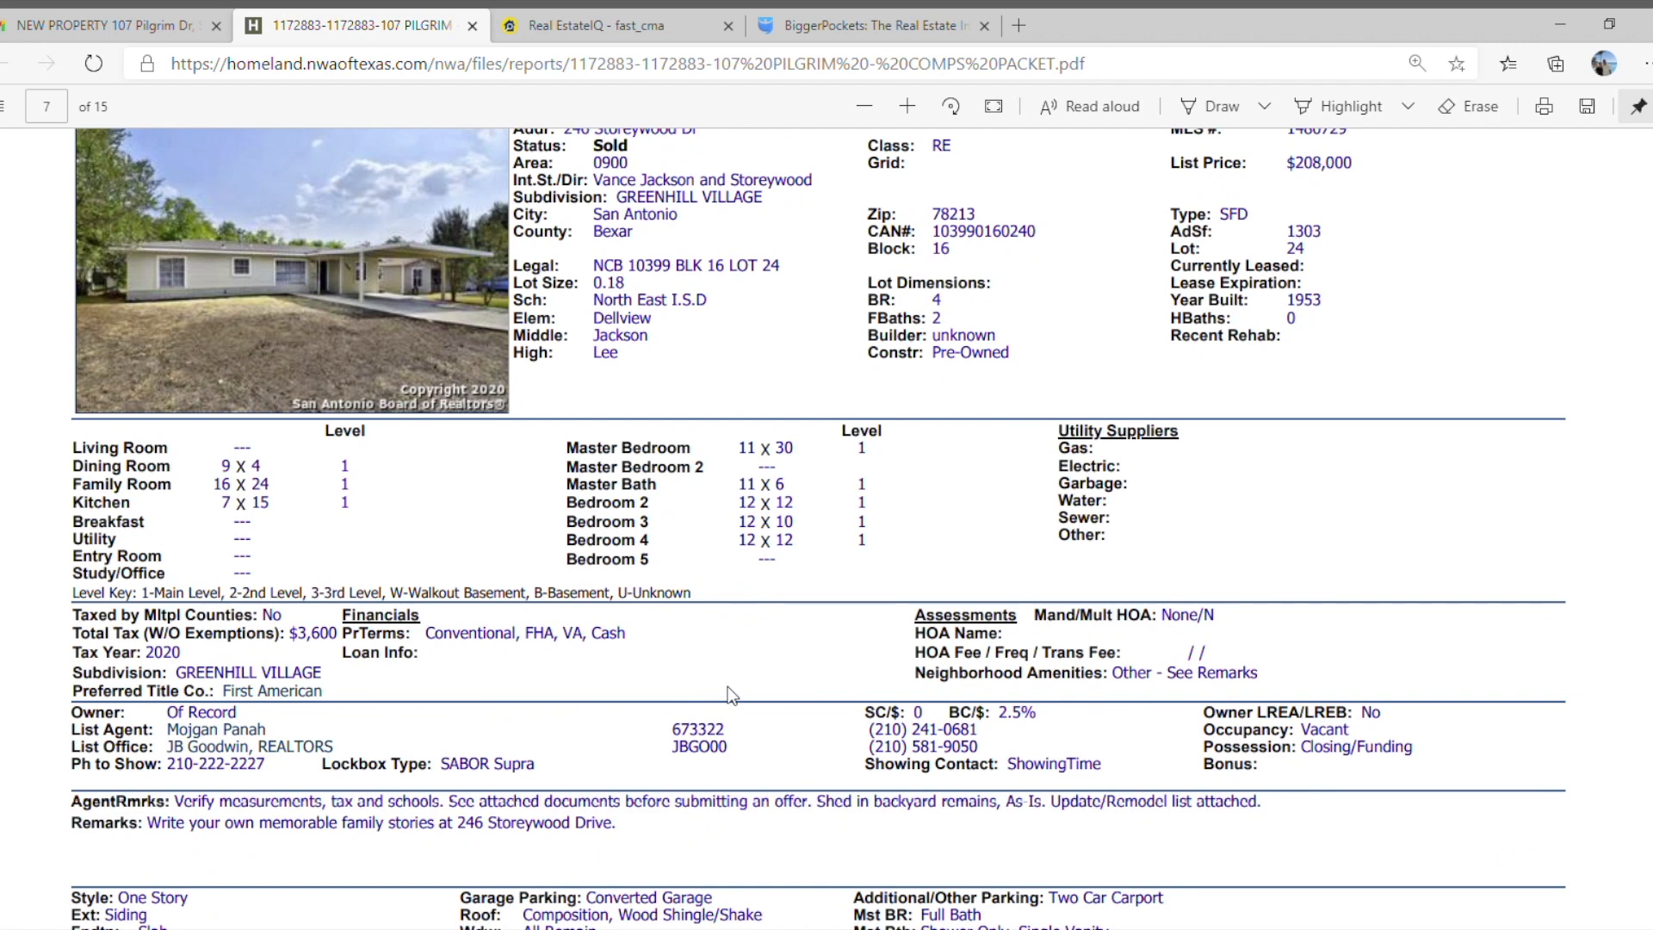
# Switch to Real EstateIQ FastCMA, look up the subject property by its street address, and choose the matching address offered.
pyautogui.click(587, 30)
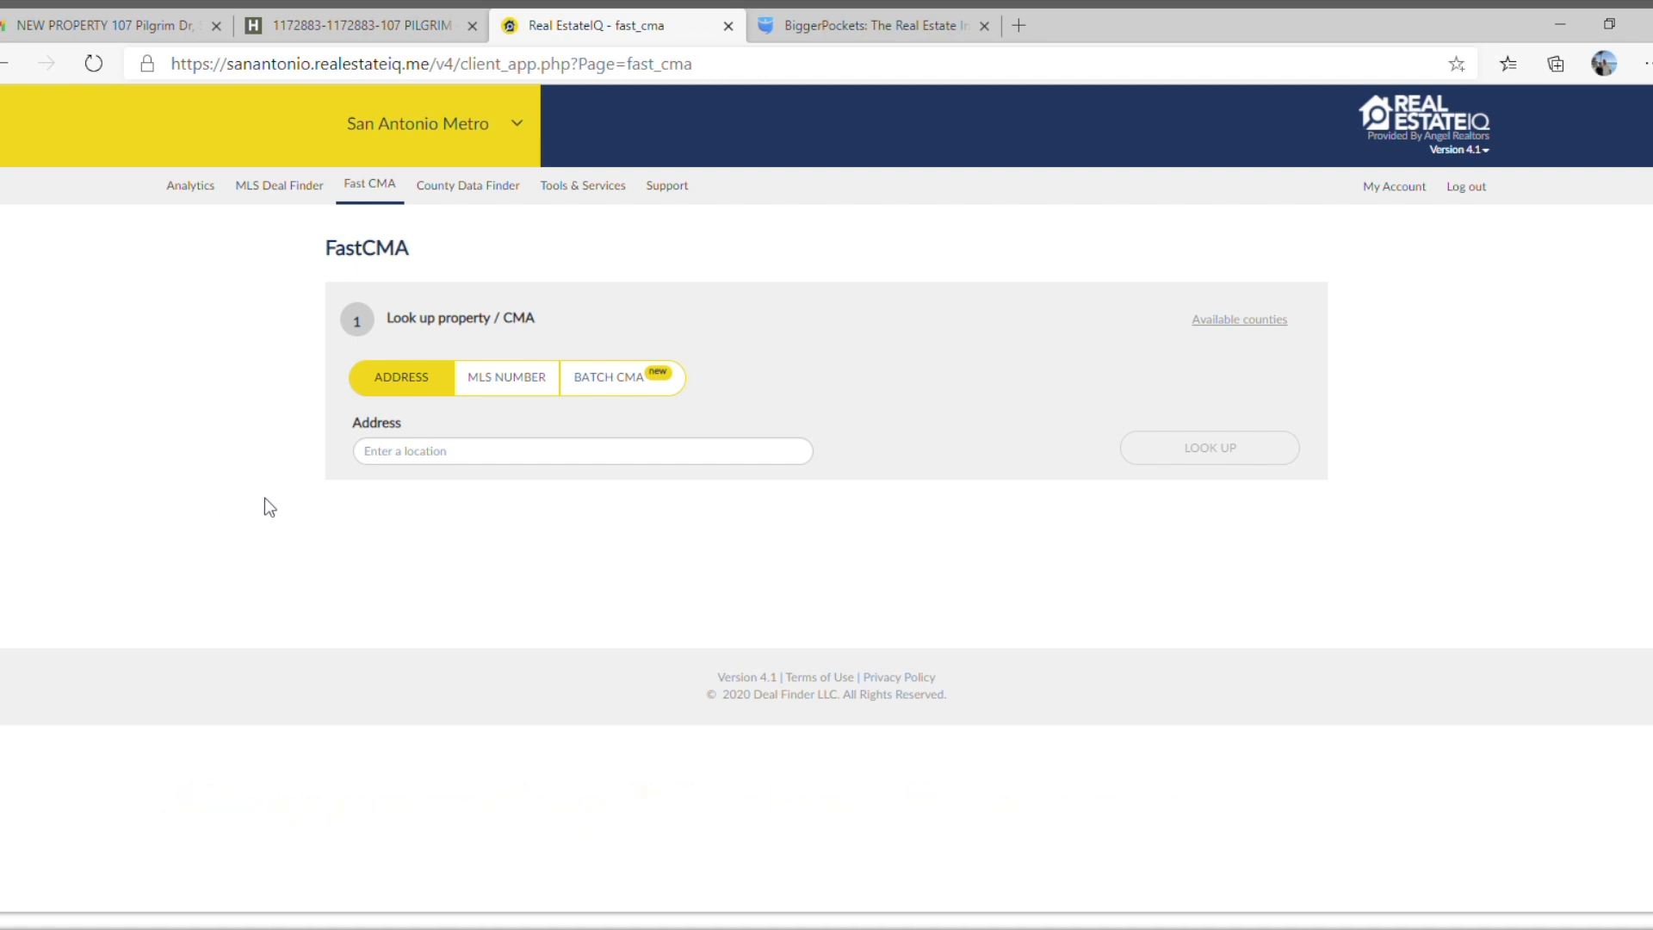
pyautogui.click(421, 462)
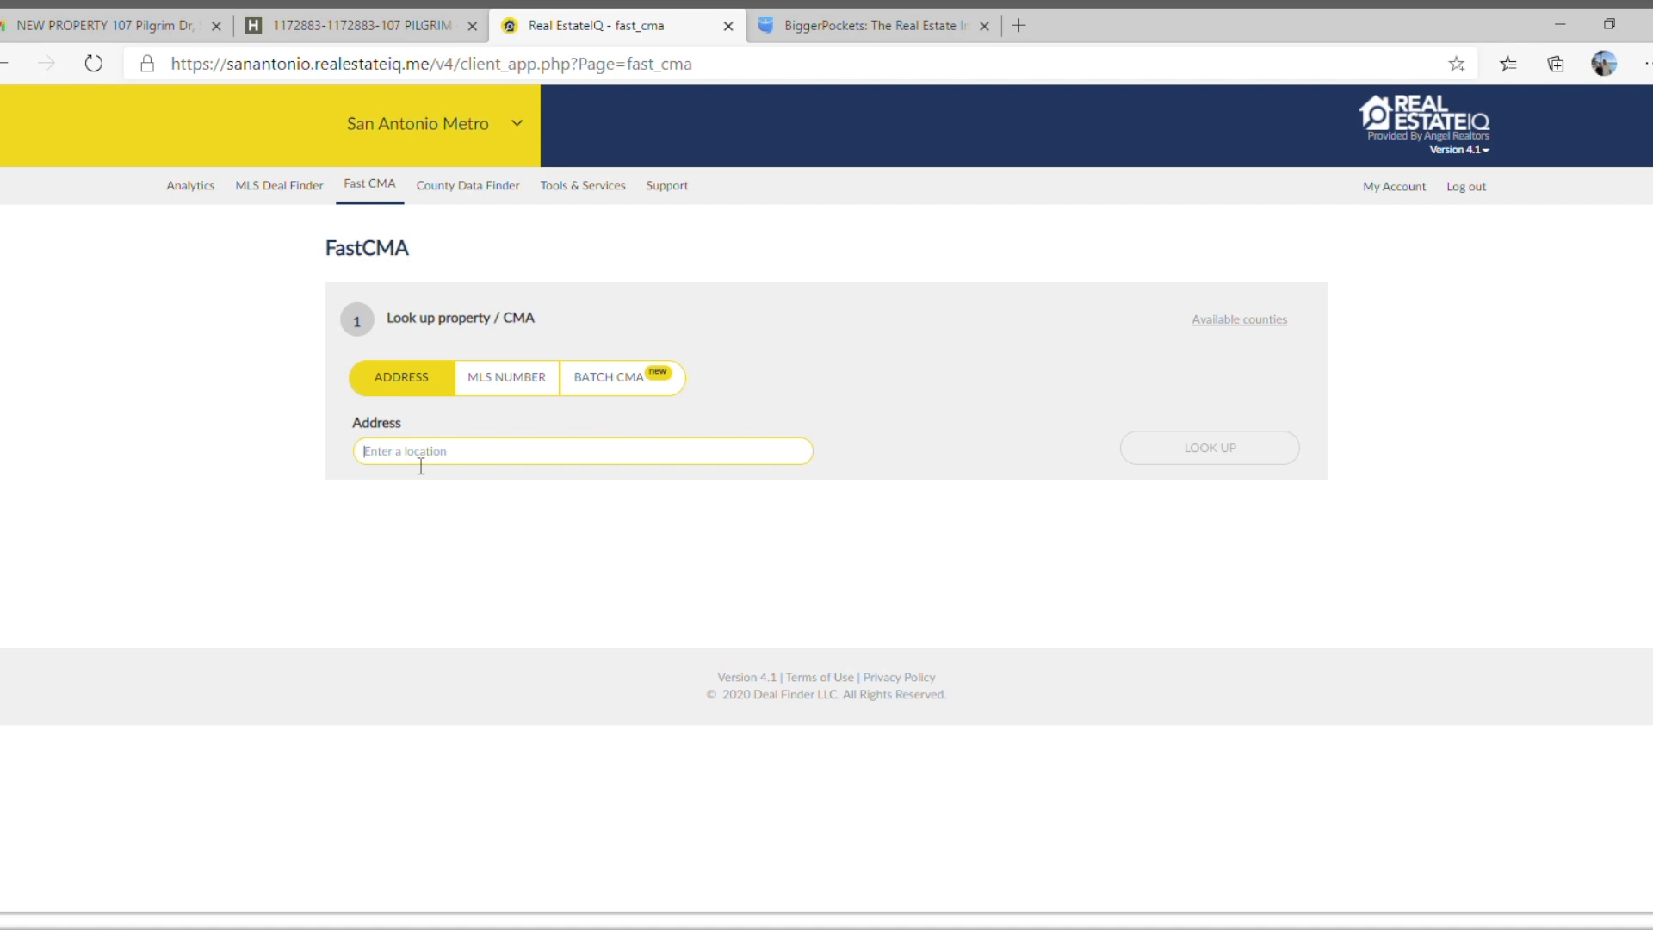
pyautogui.write('07')
pyautogui.press('BackSpace')
pyautogui.press('BackSpace')
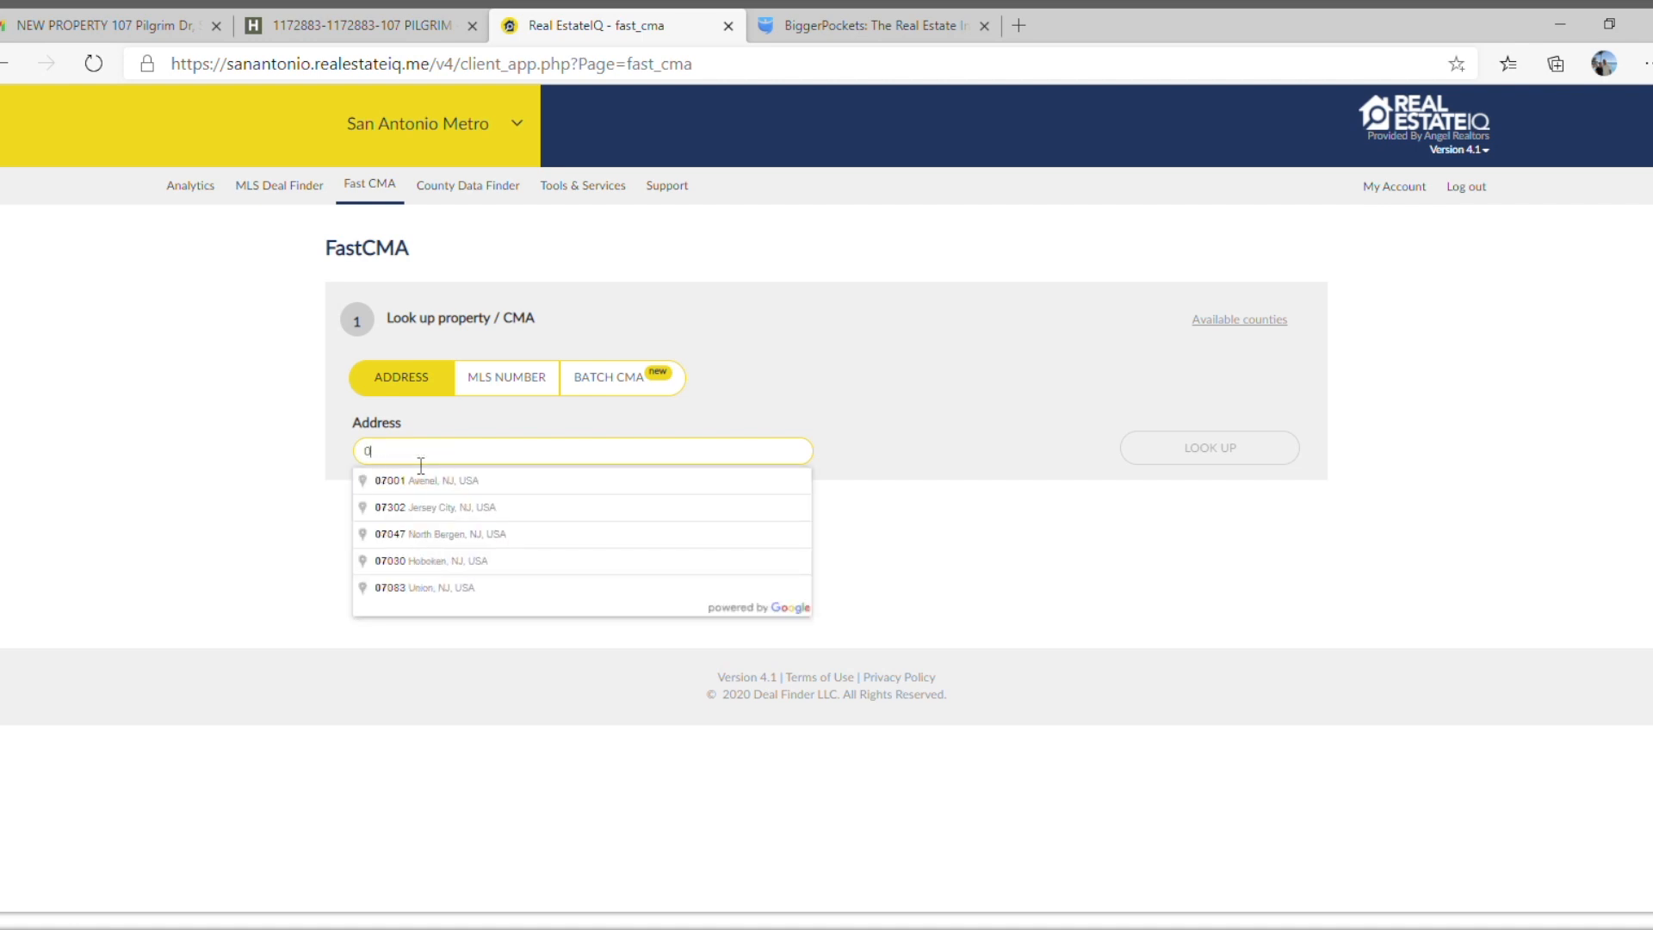
pyautogui.write('107')
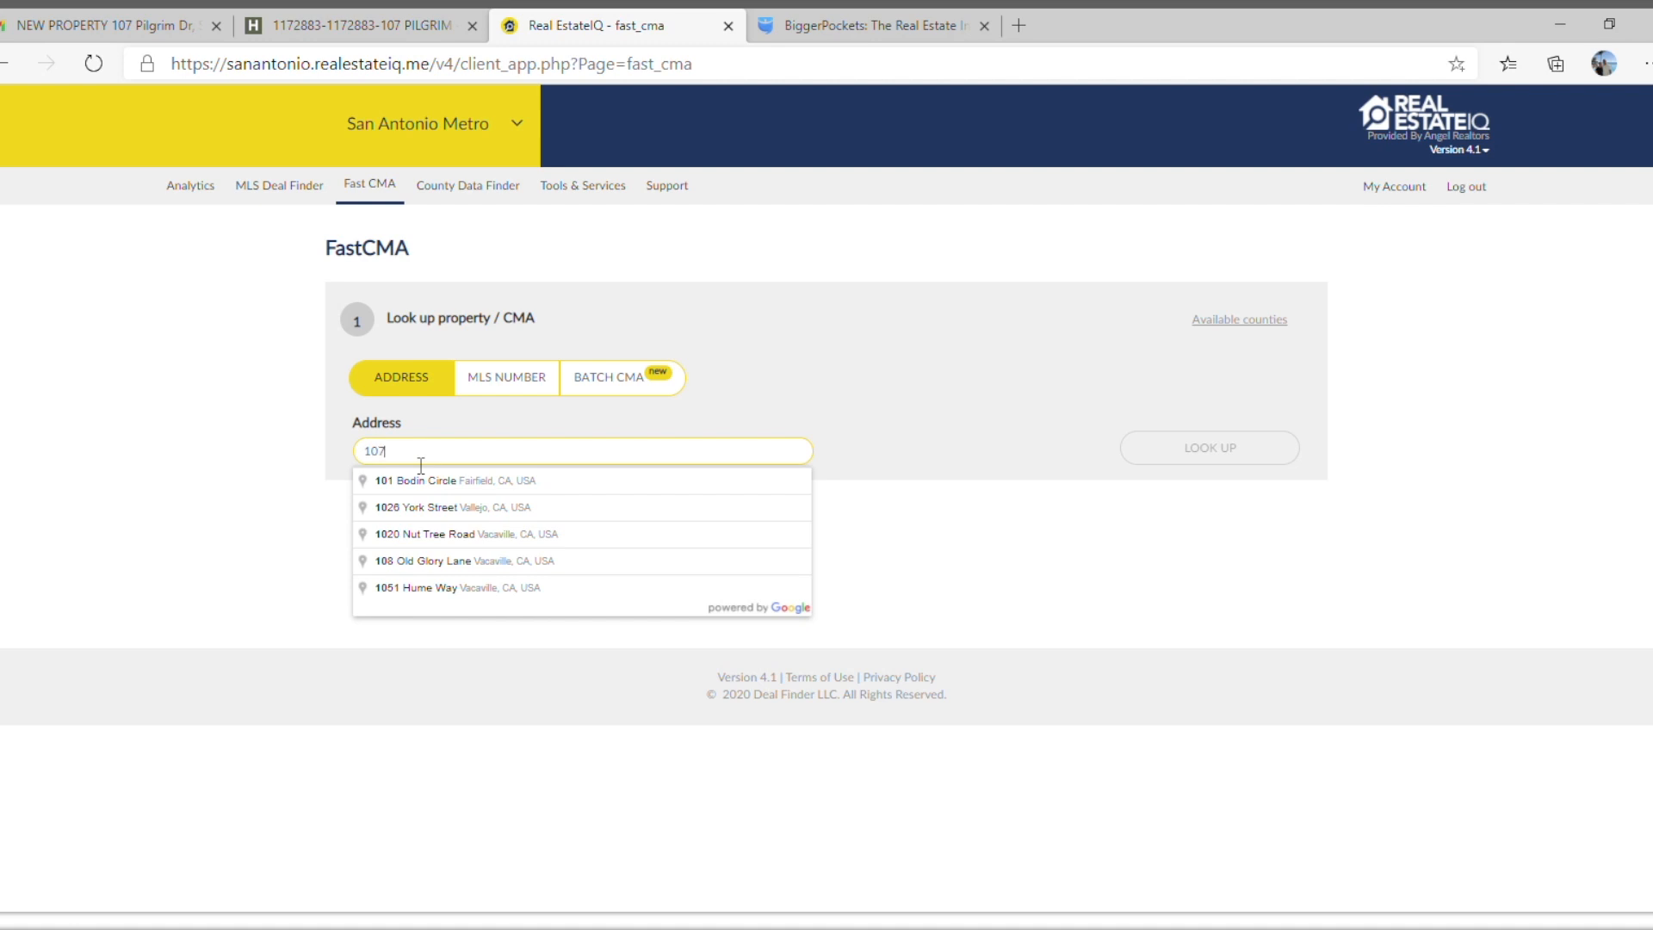
pyautogui.write(' Pil')
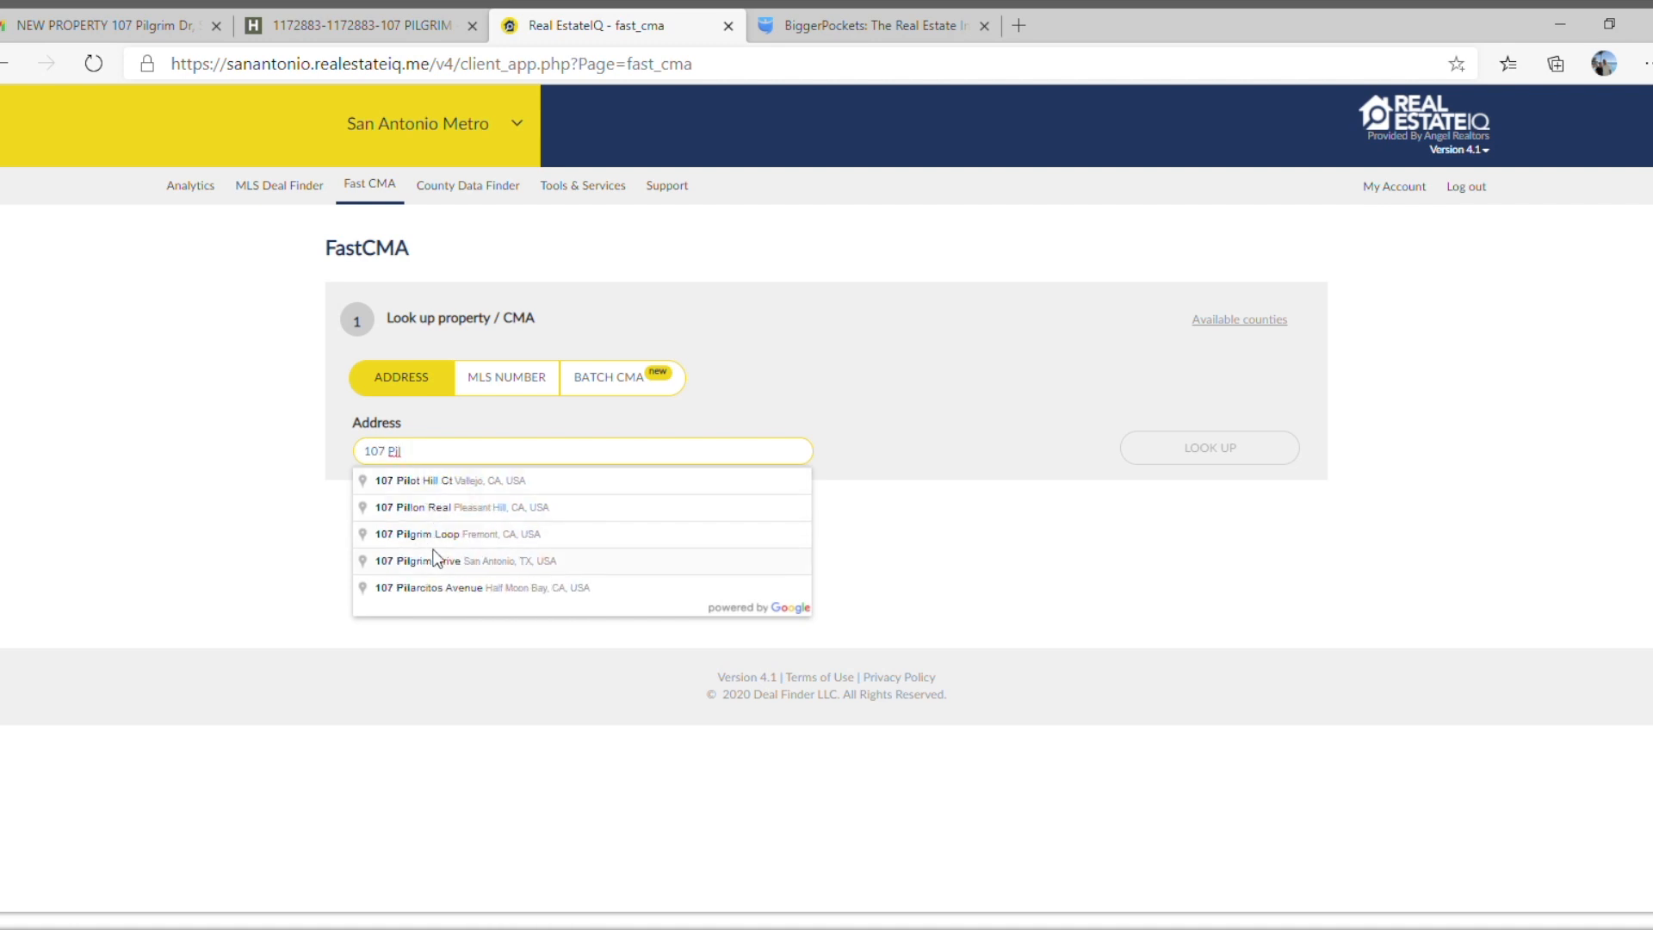
pyautogui.click(441, 568)
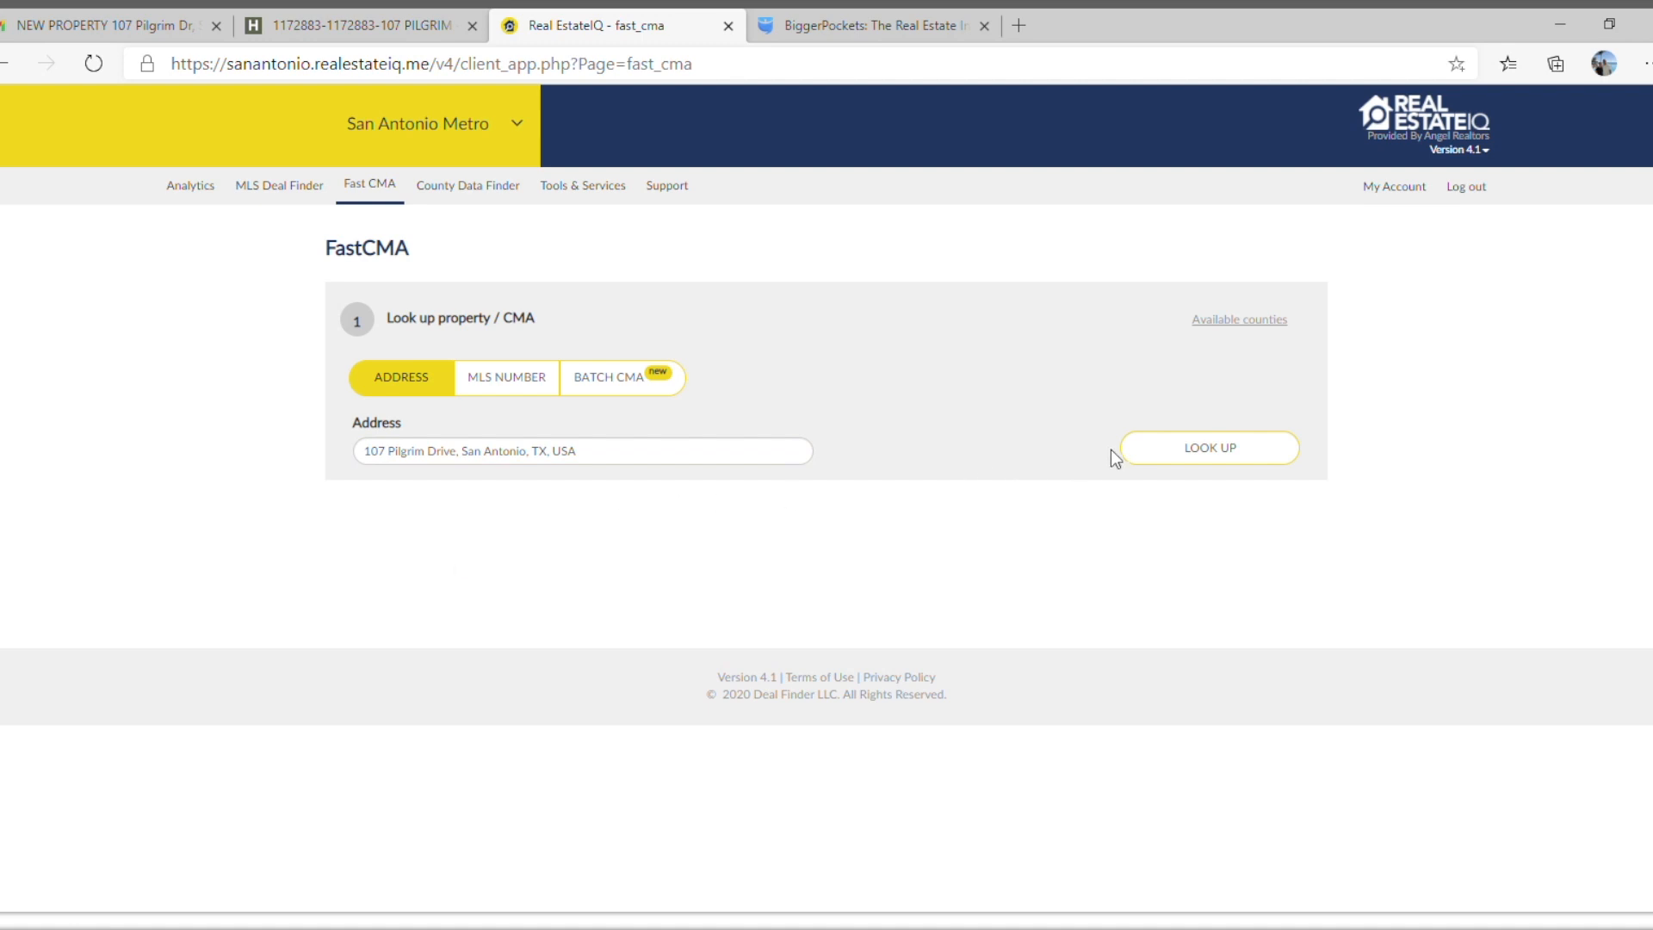
pyautogui.click(1160, 458)
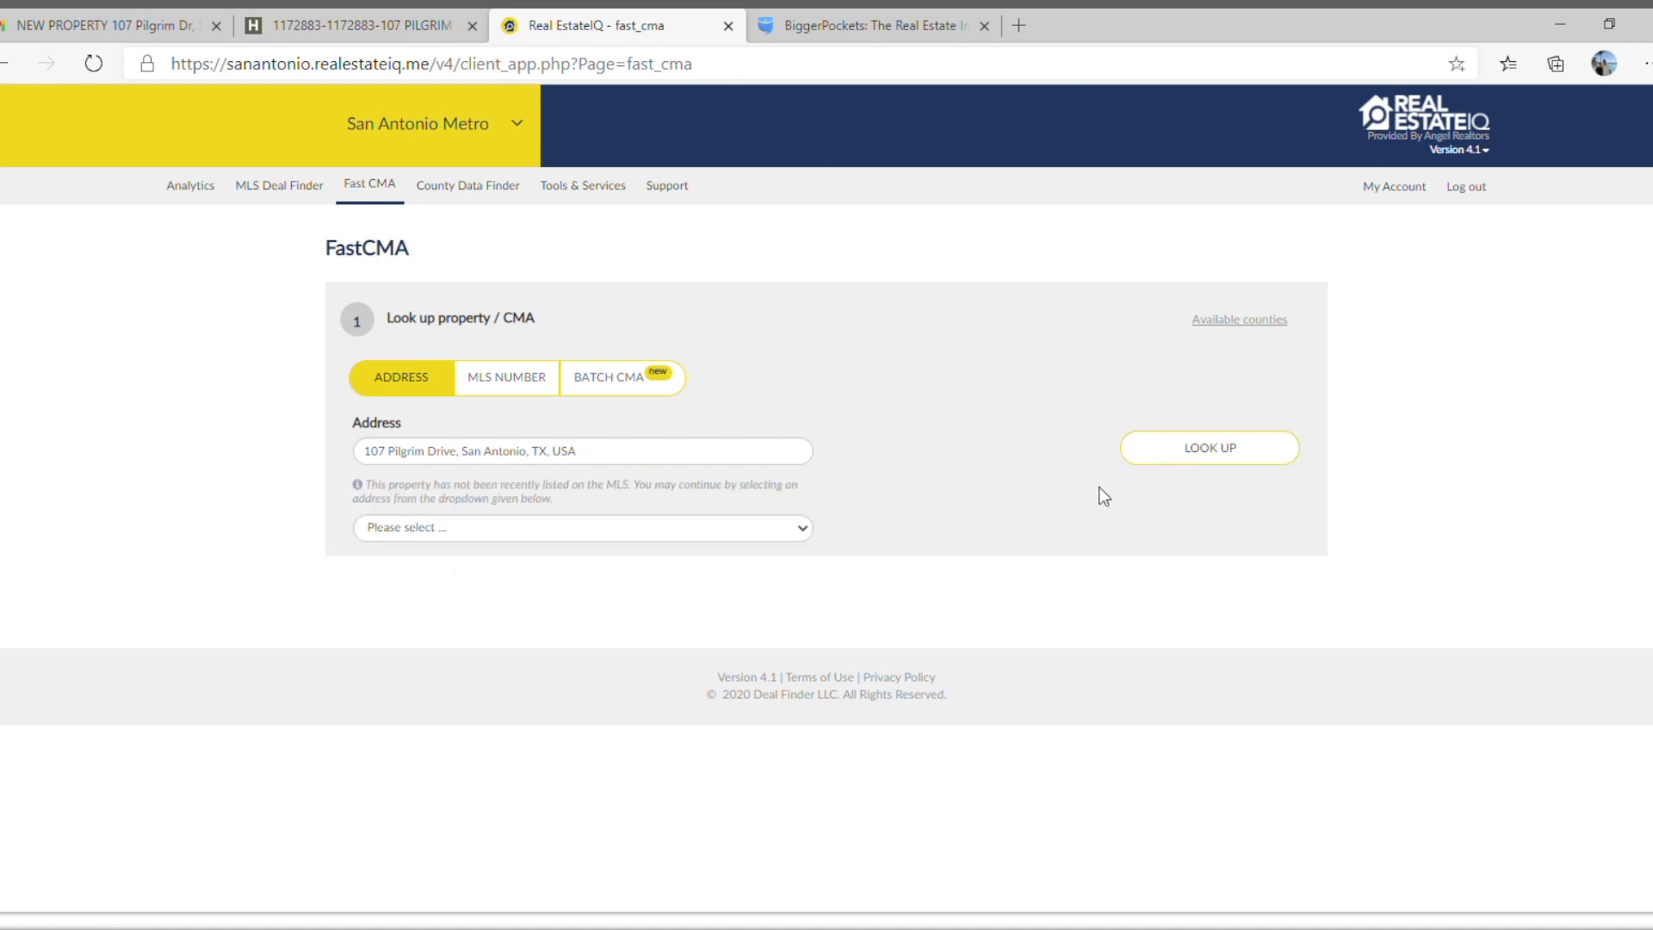
pyautogui.click(804, 529)
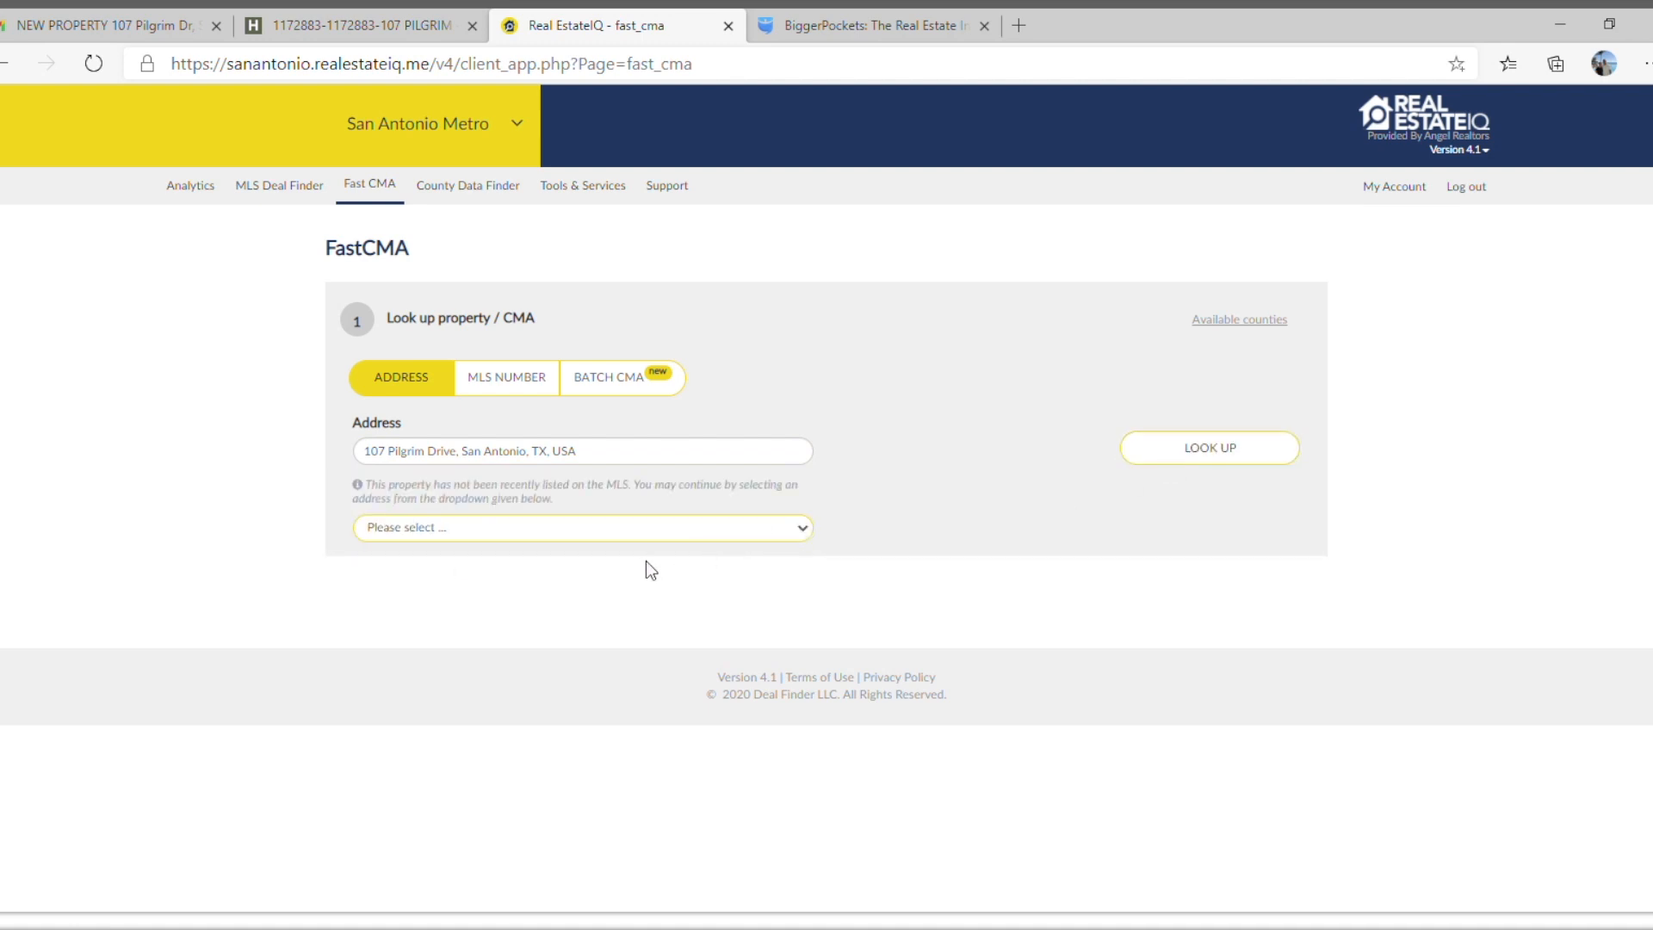
pyautogui.click(606, 580)
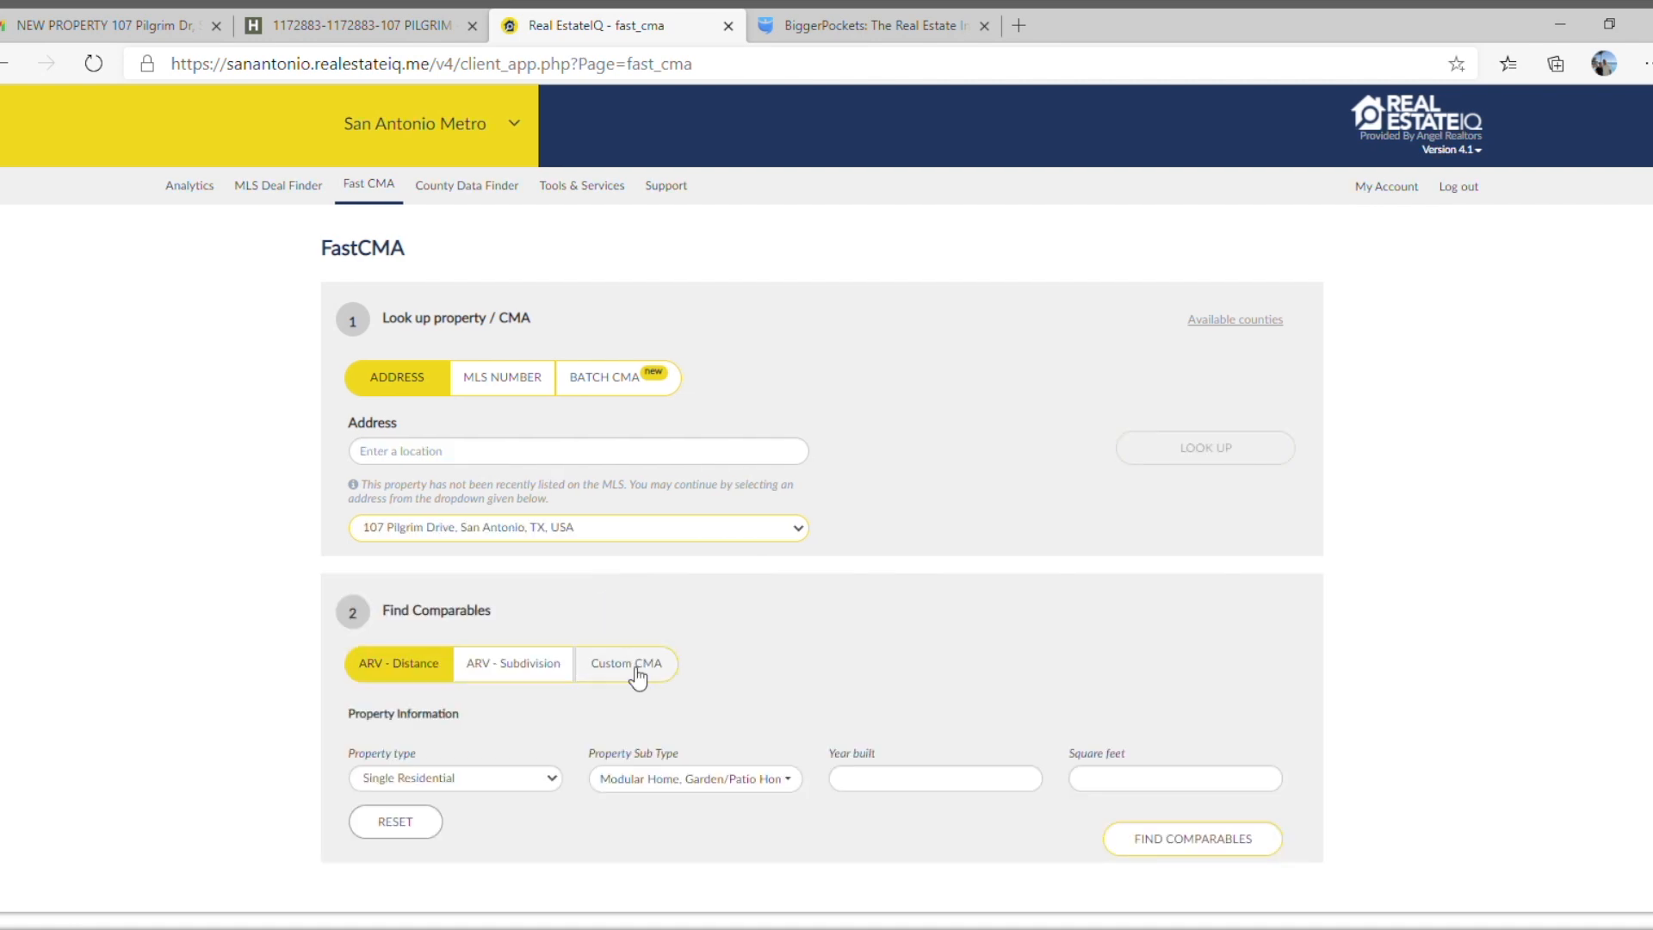
# Find ARV - Distance comparables with year built 1954 and 1336 square feet, and run the CMA.
pyautogui.click(884, 782)
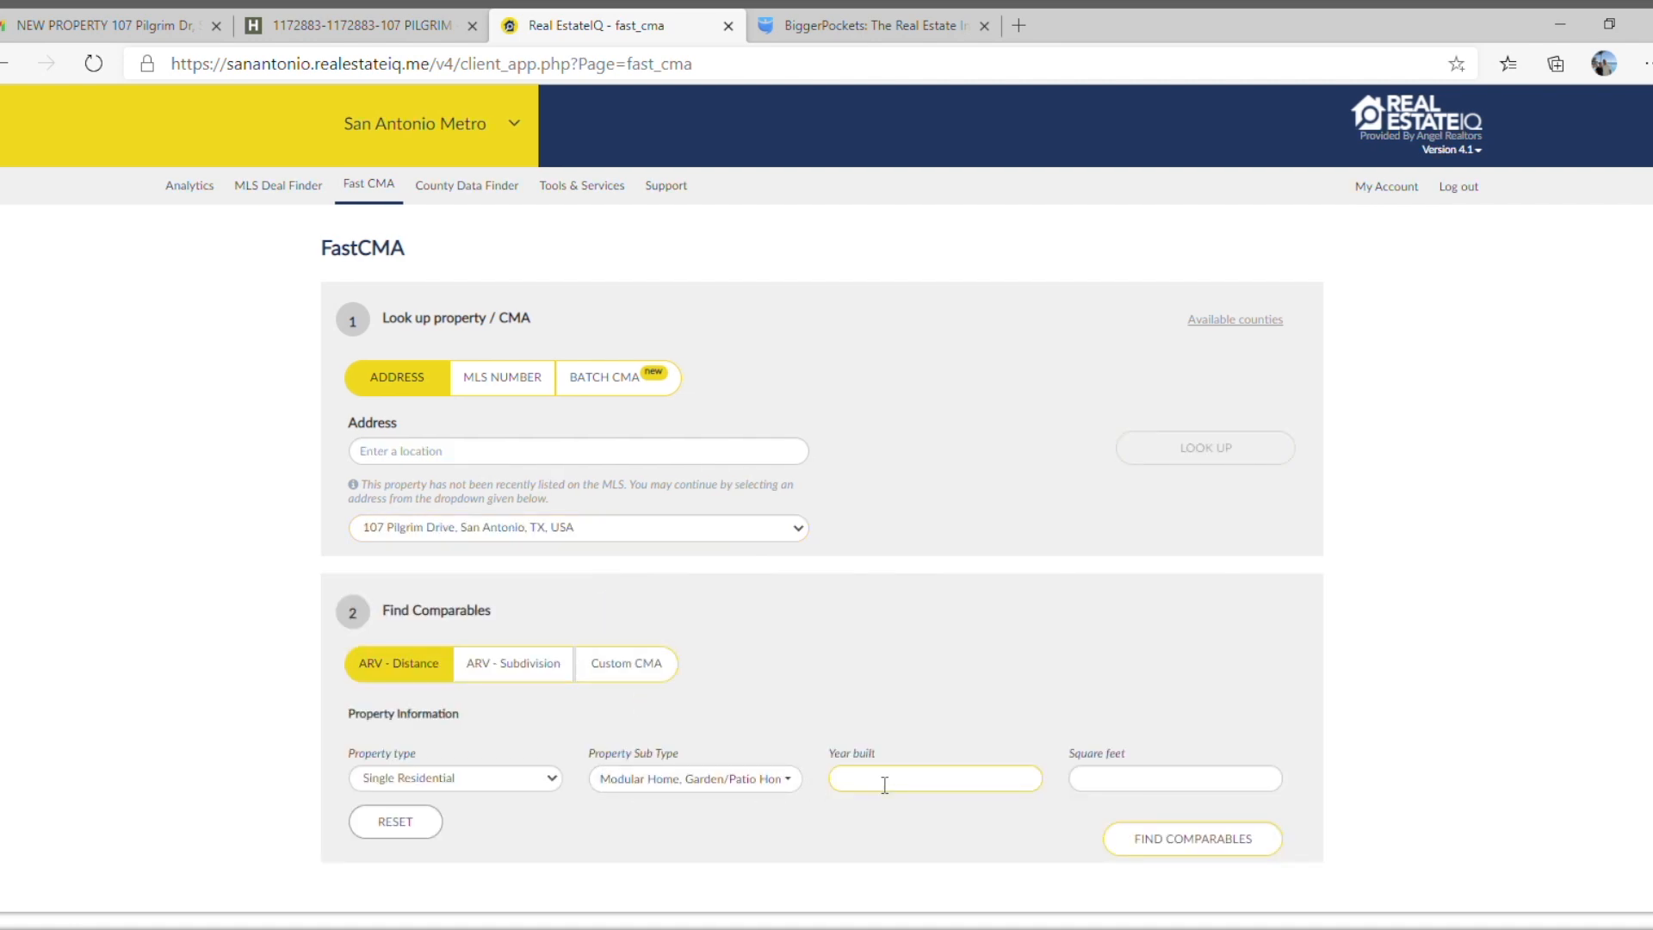
pyautogui.write('1954')
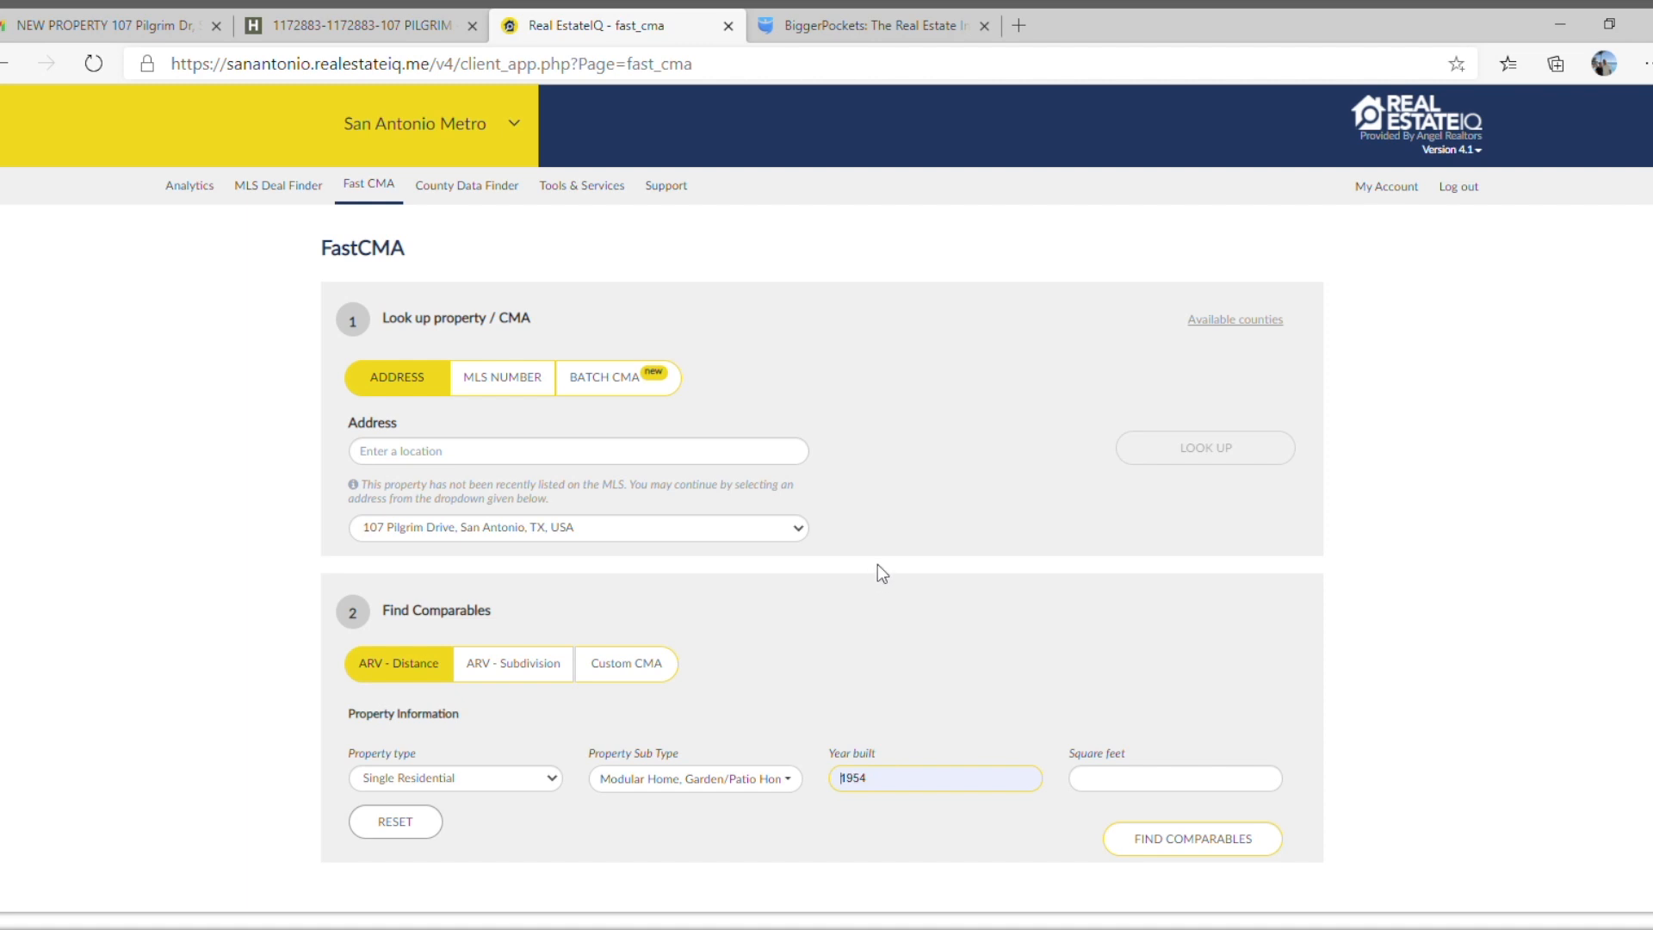
pyautogui.click(1154, 783)
pyautogui.write('1336')
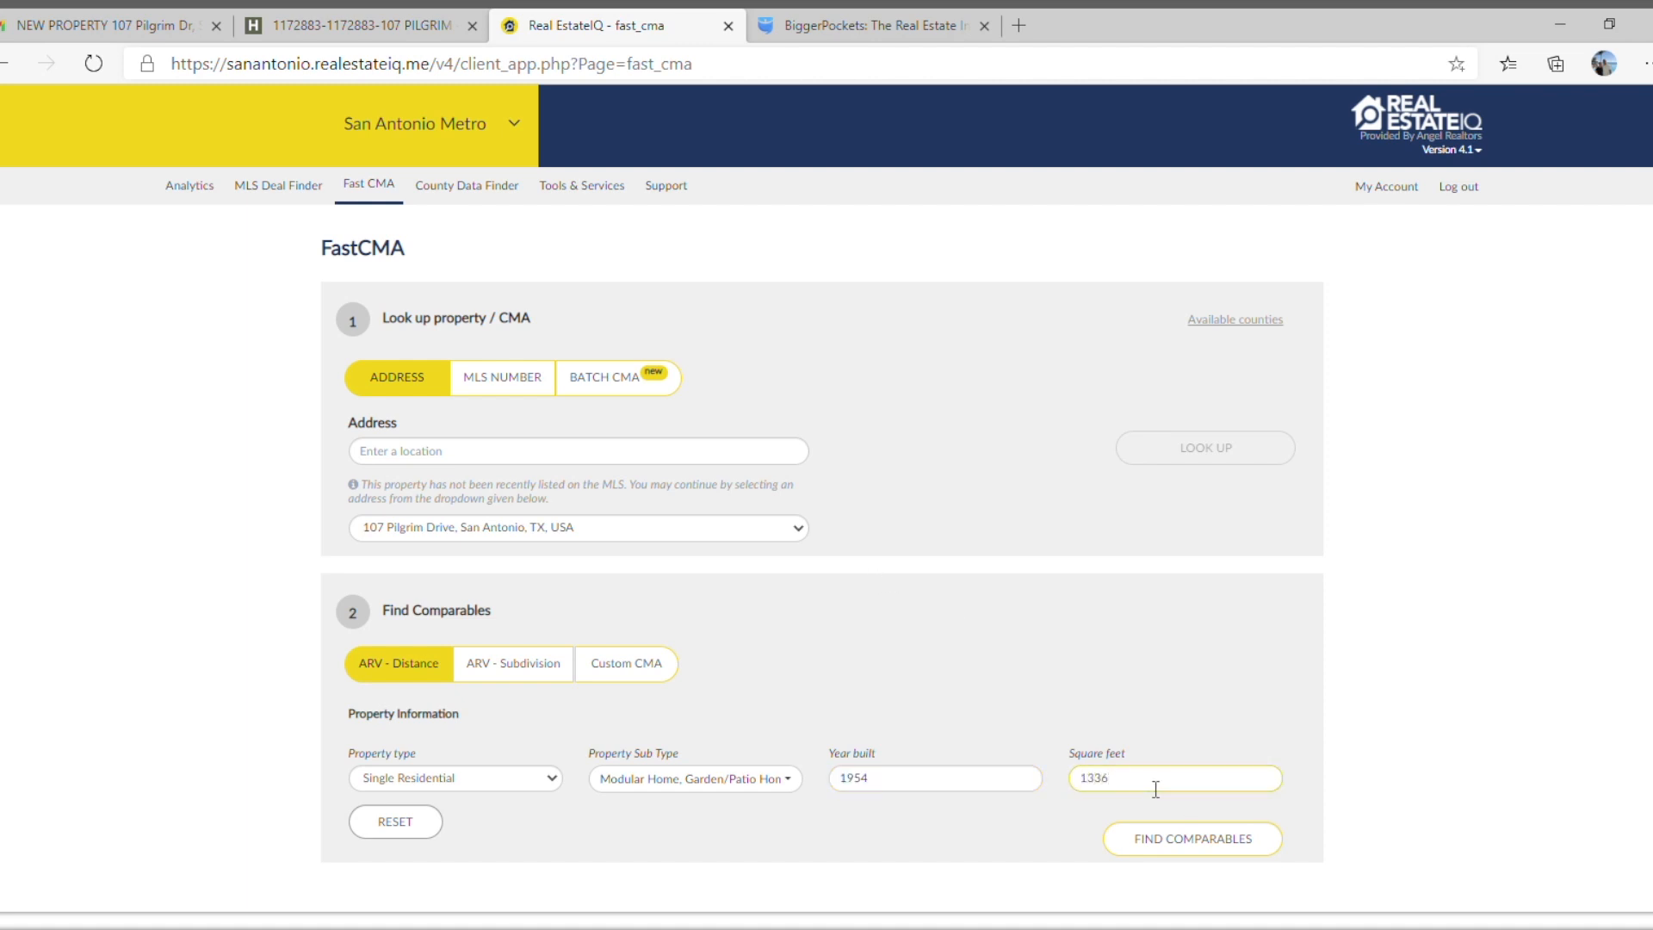
pyautogui.click(1192, 846)
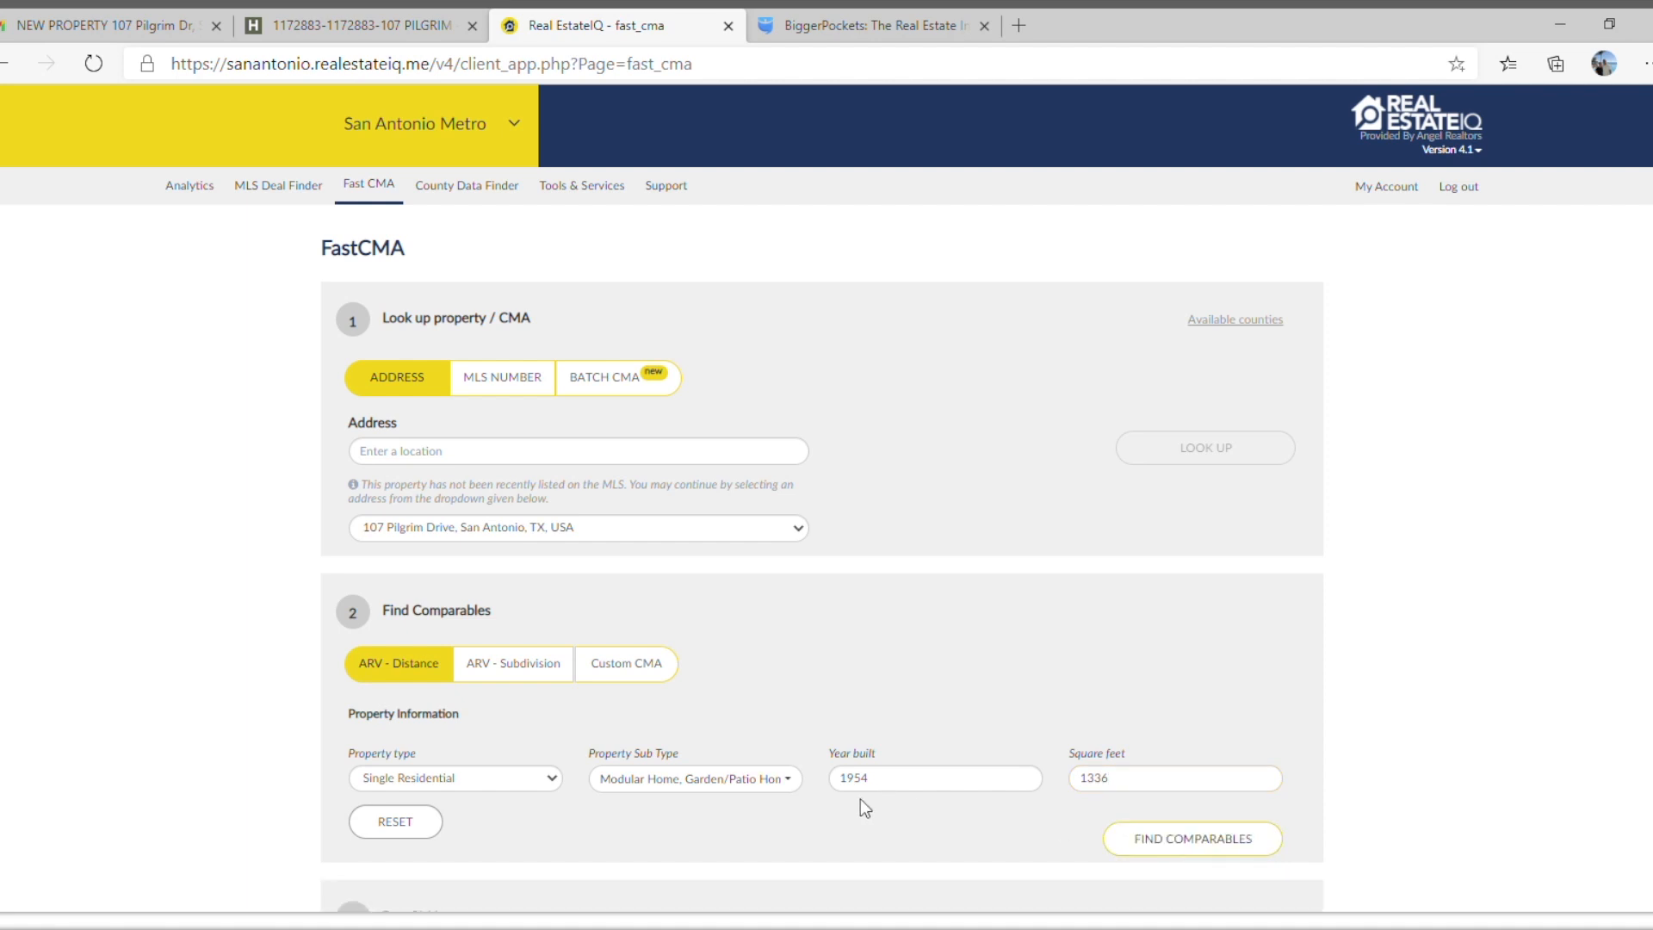
pyautogui.scroll(-4, 815, 819)
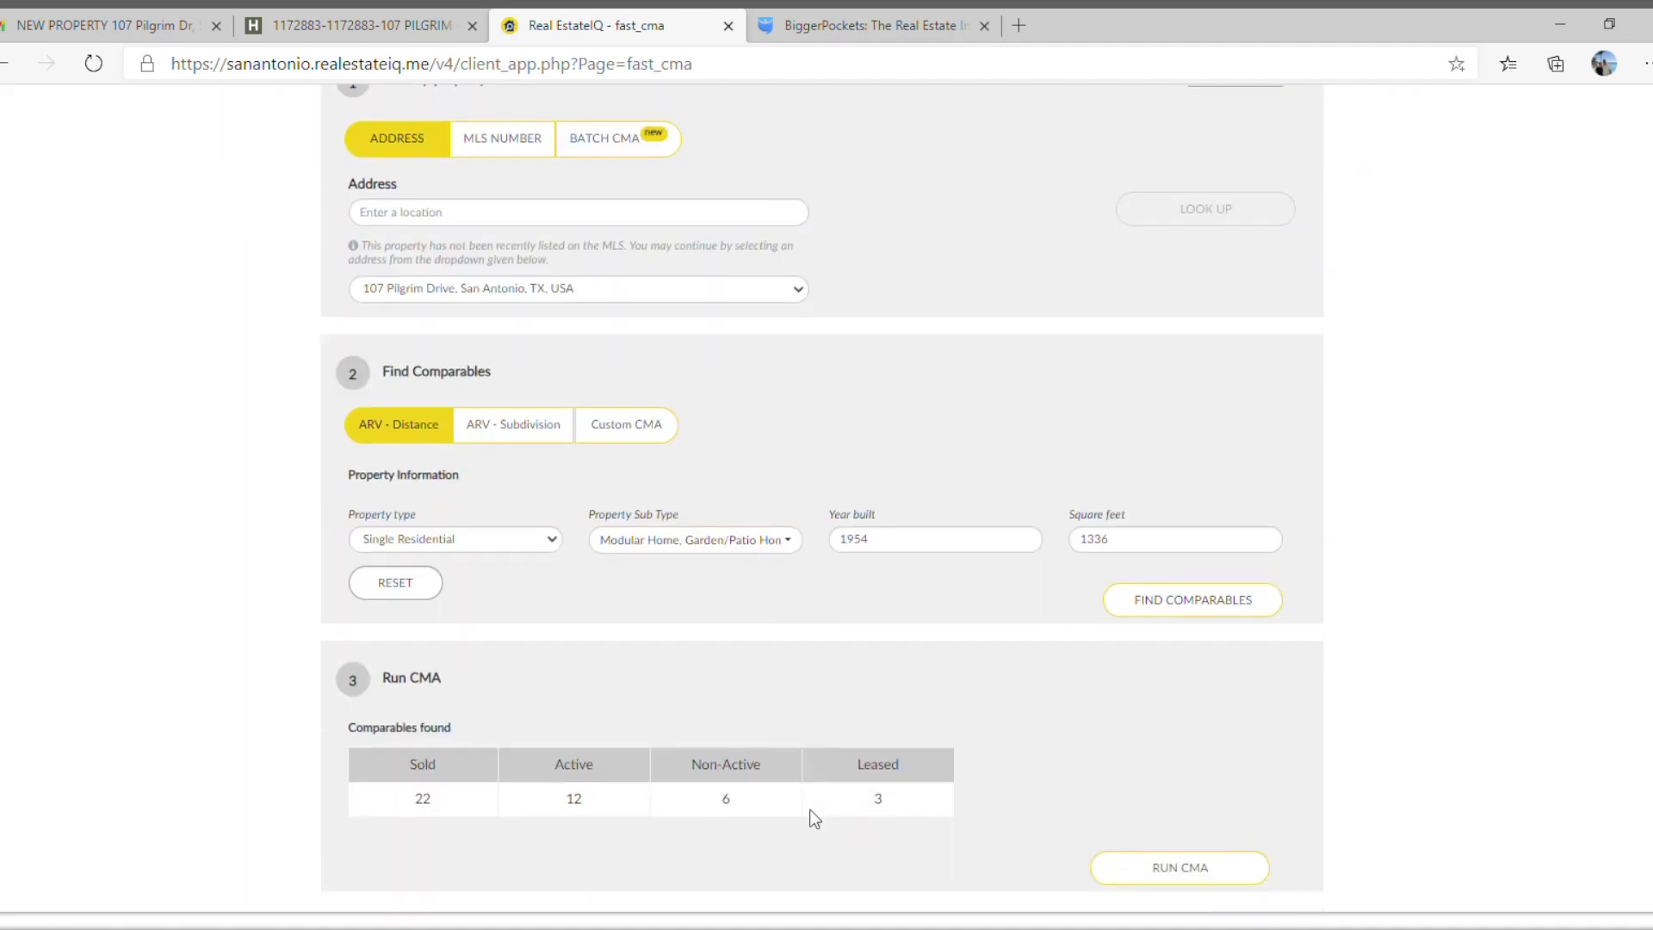
pyautogui.click(1187, 765)
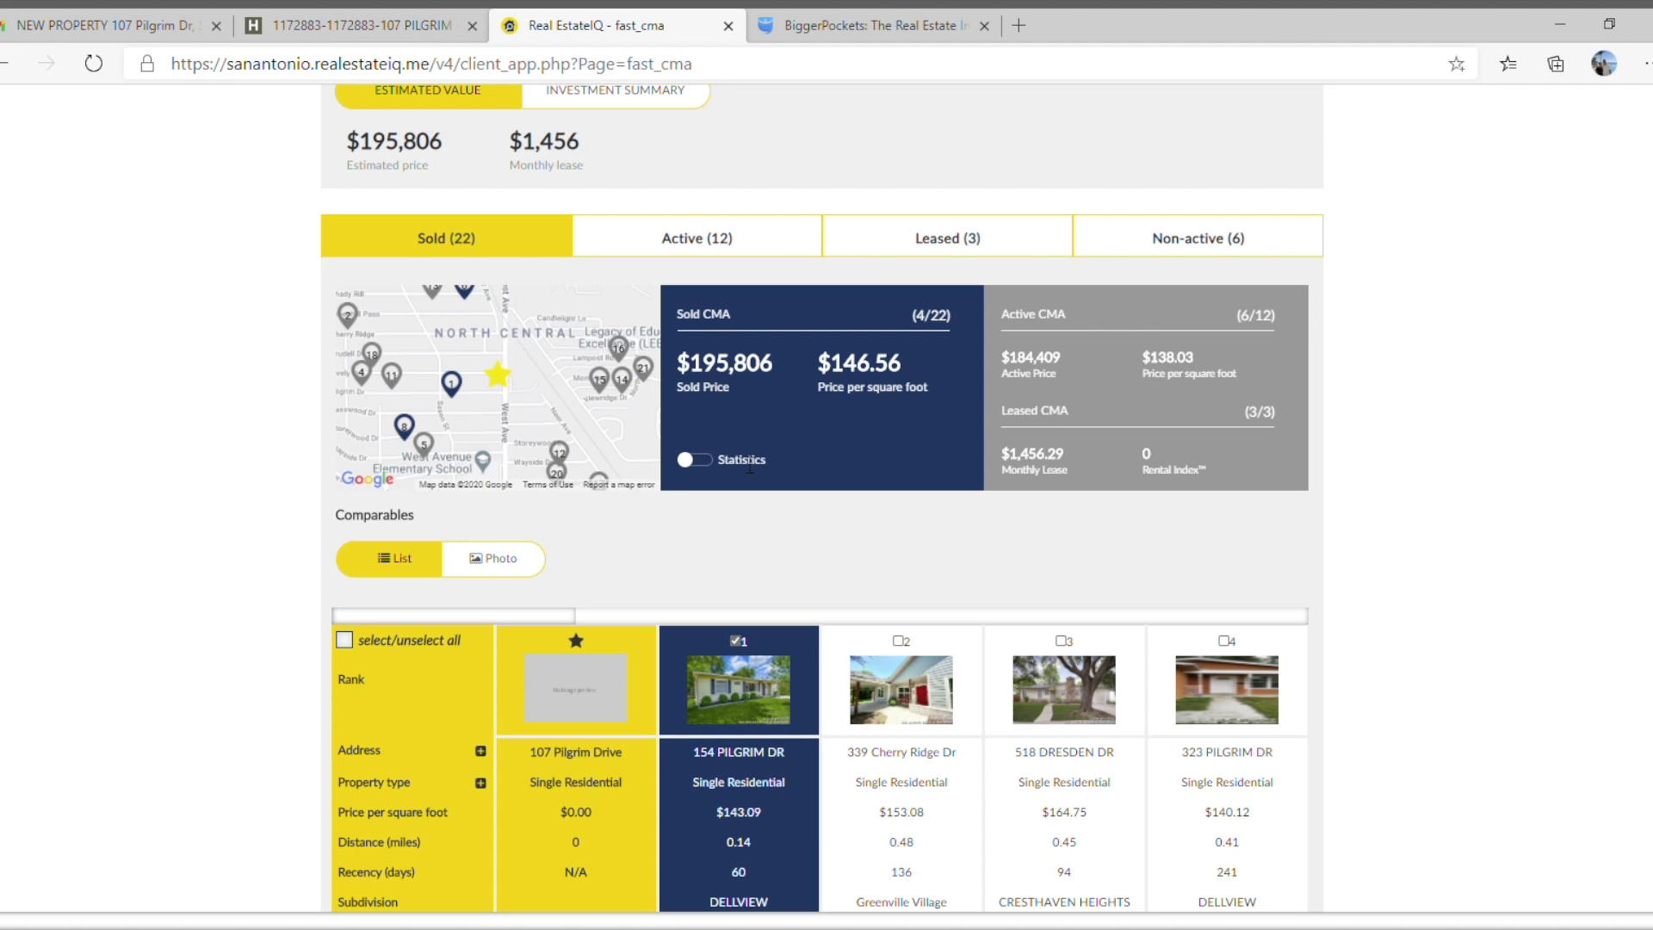
# Compare the sold comparables' prices, distance, recency, size, year built and bed/bath details, including the higher-ranked columns further along.
pyautogui.scroll(-3, 762, 591)
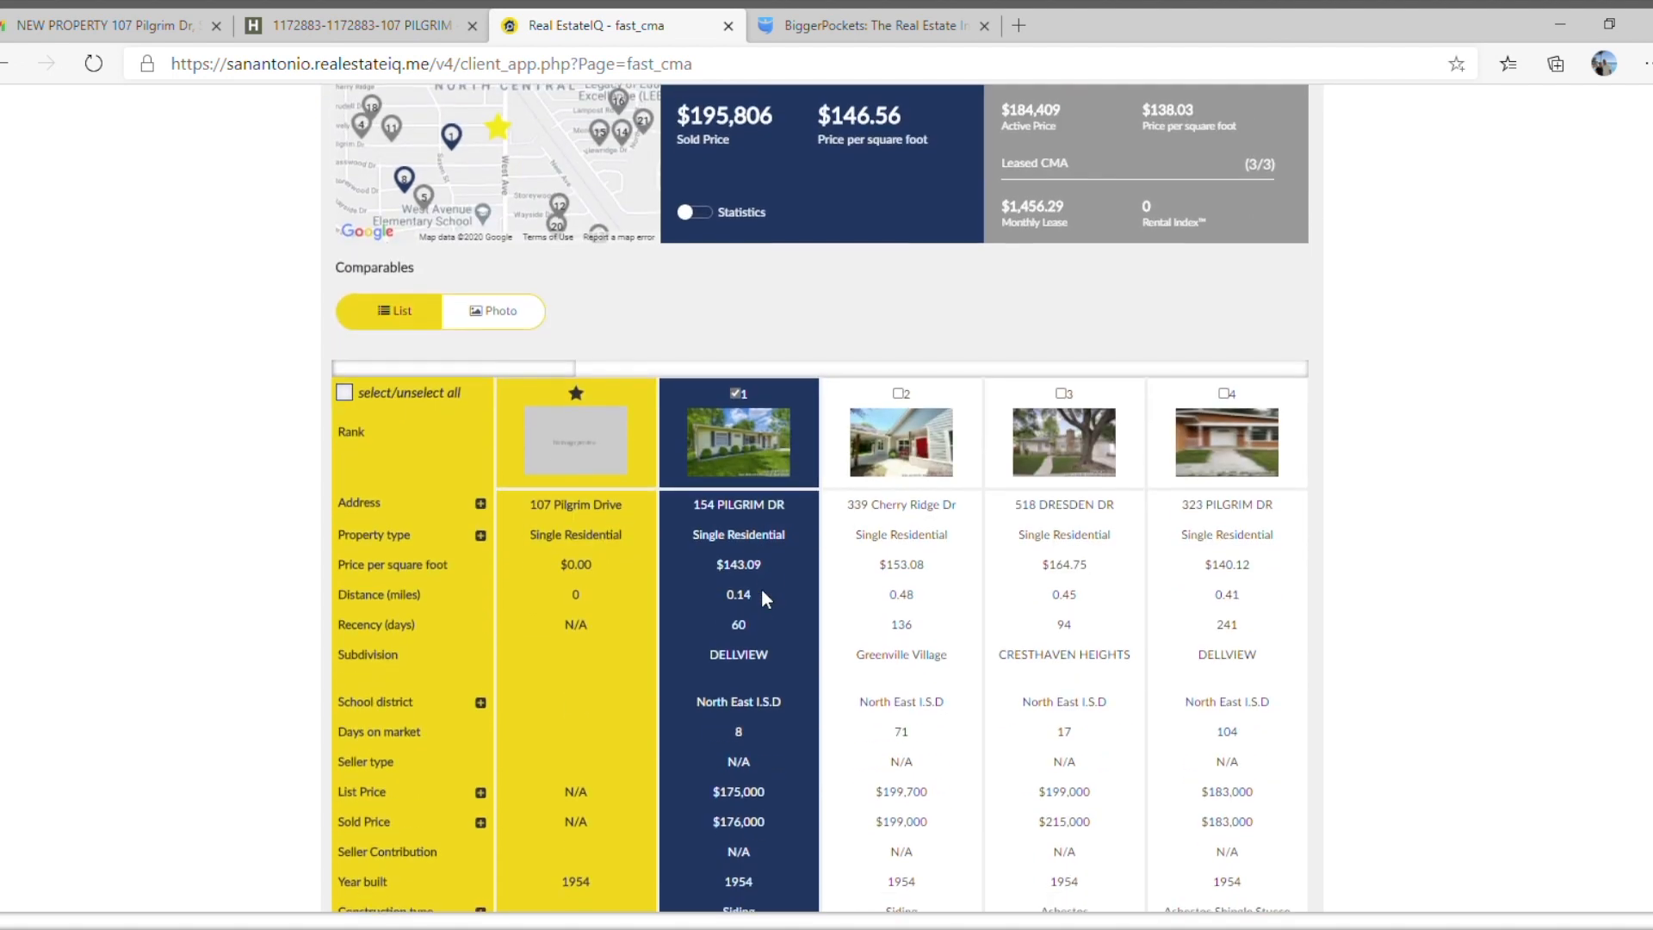
pyautogui.scroll(-1, 757, 757)
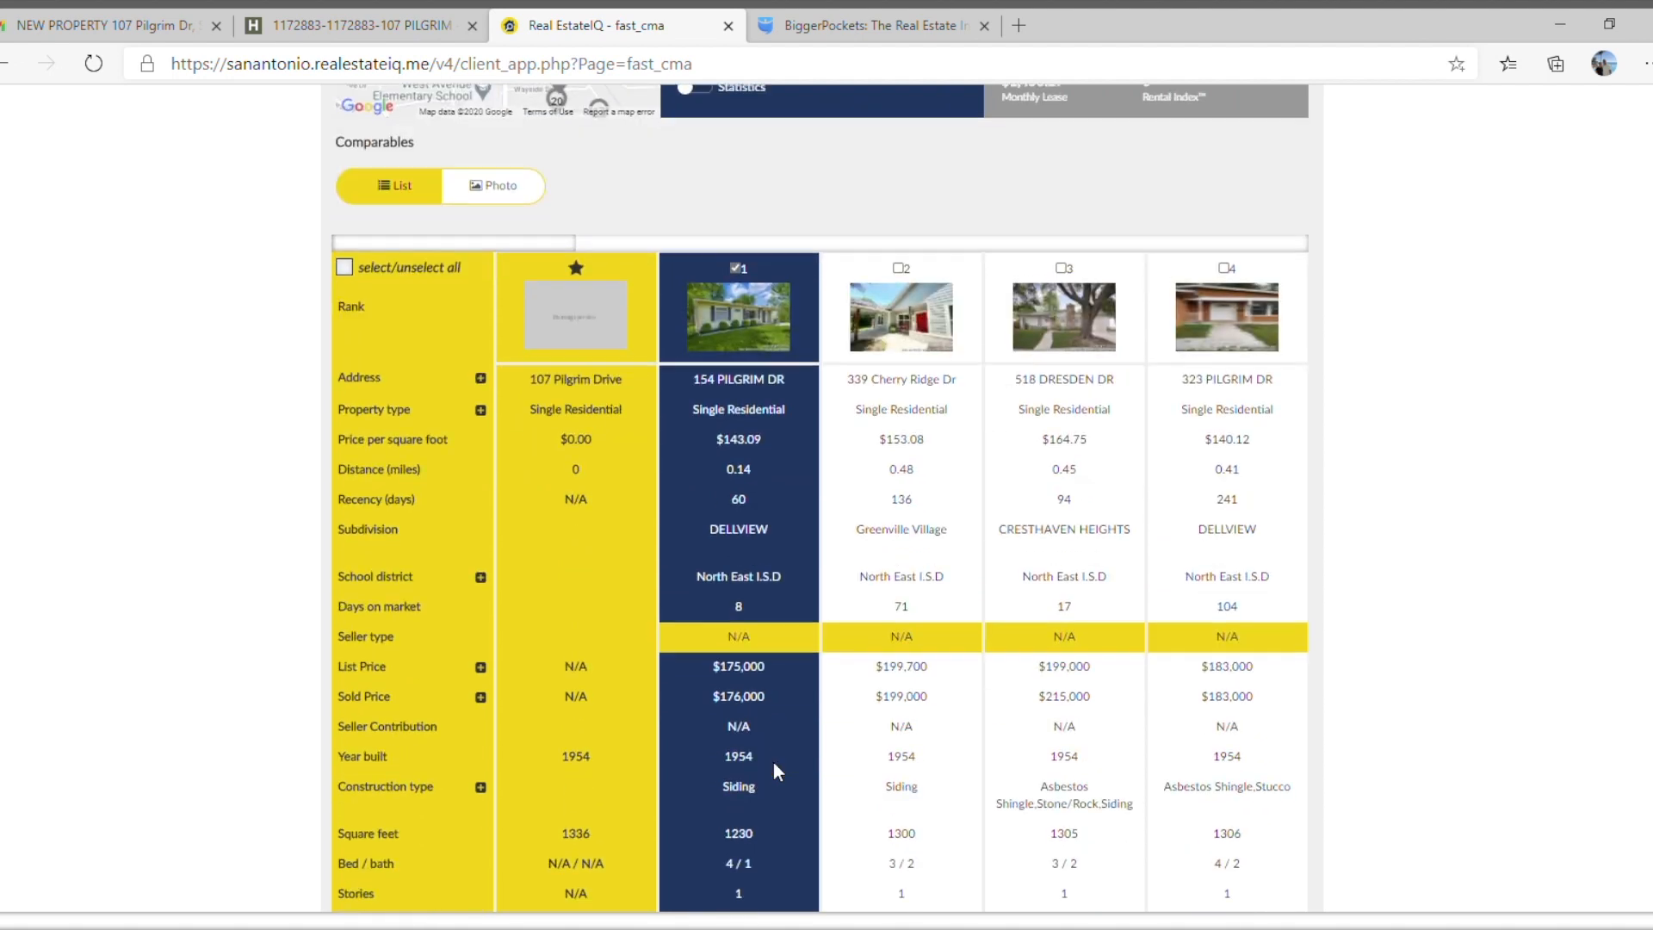
pyautogui.scroll(-3, 746, 636)
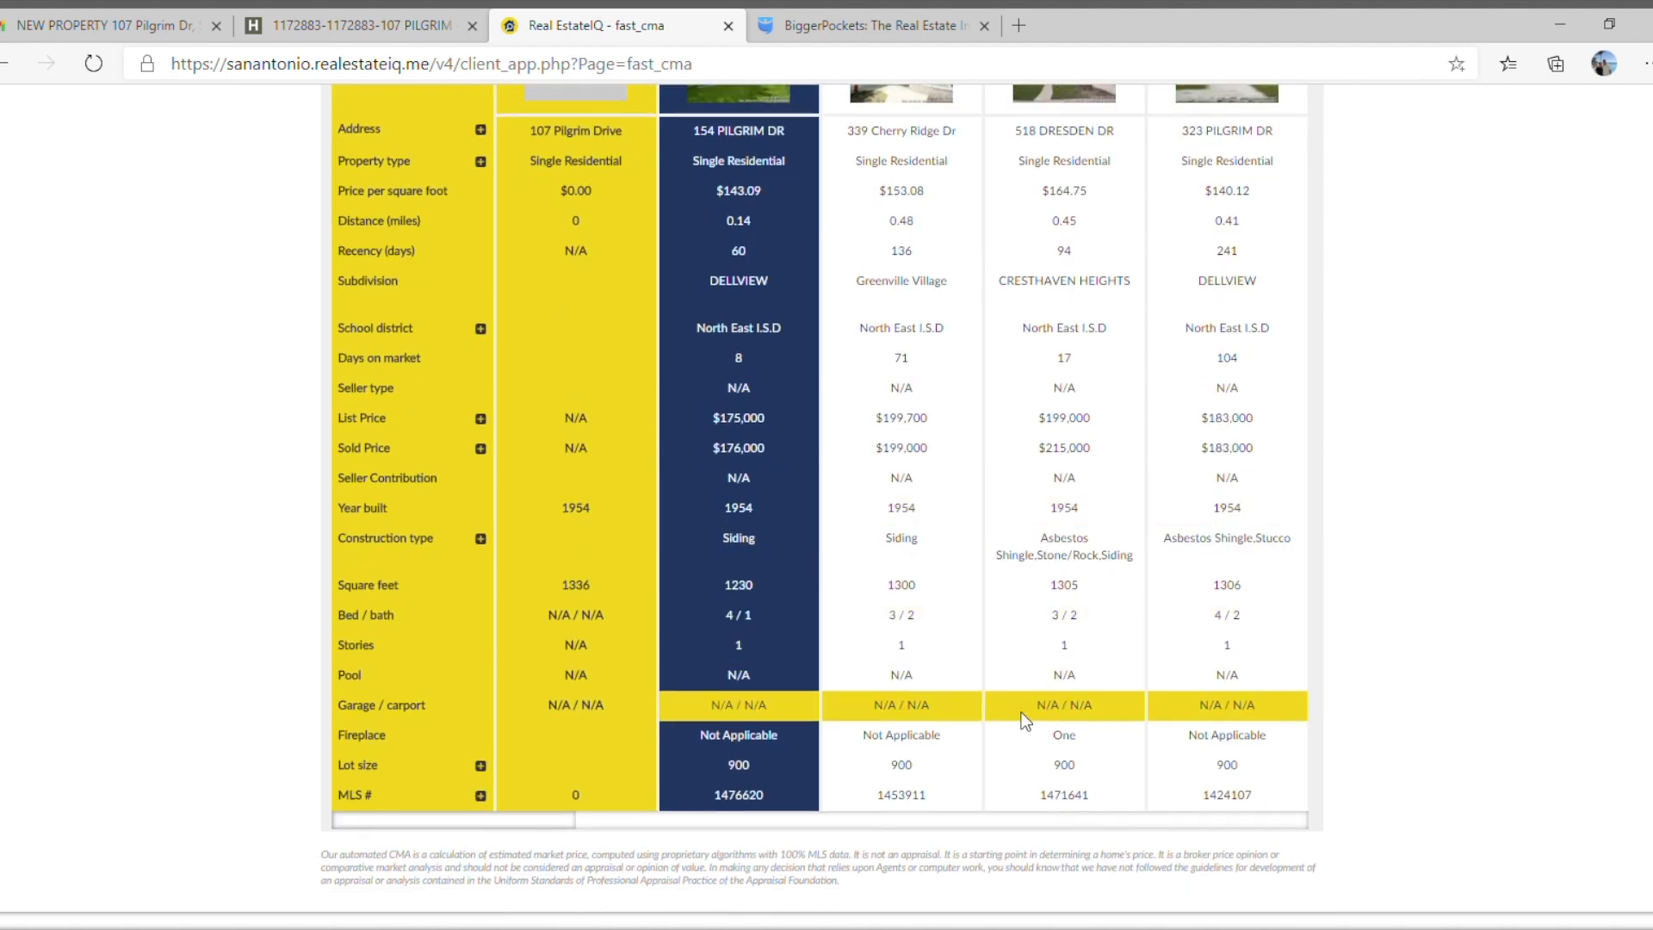
pyautogui.hscroll(5, 930, 821)
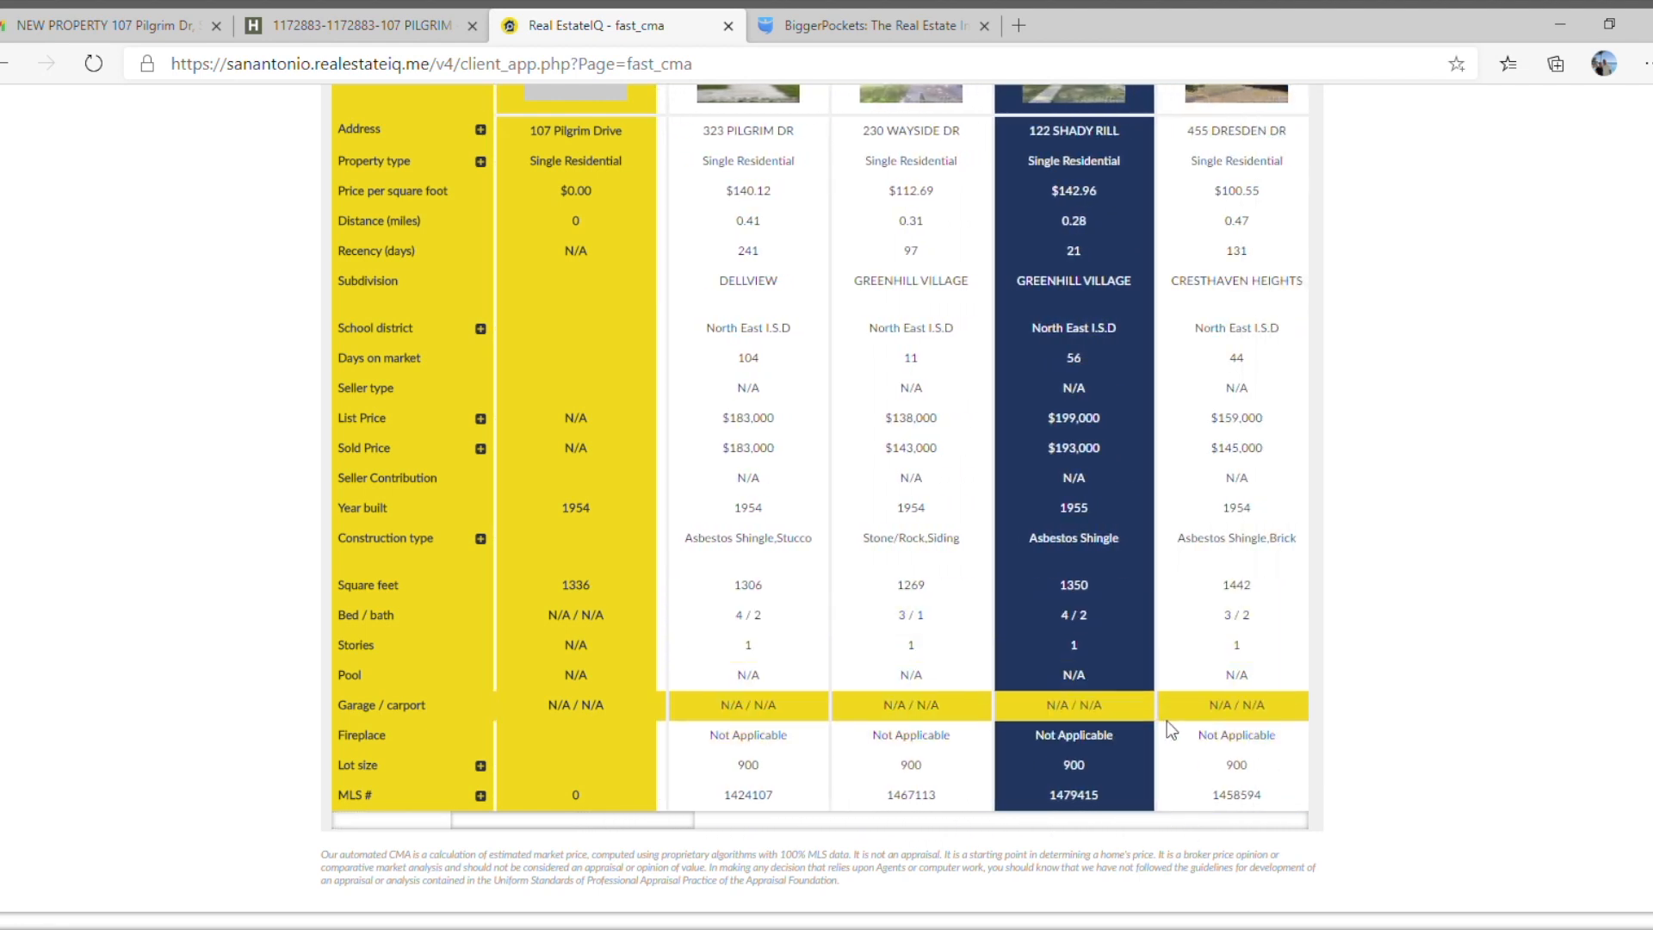
pyautogui.hscroll(3, 1152, 829)
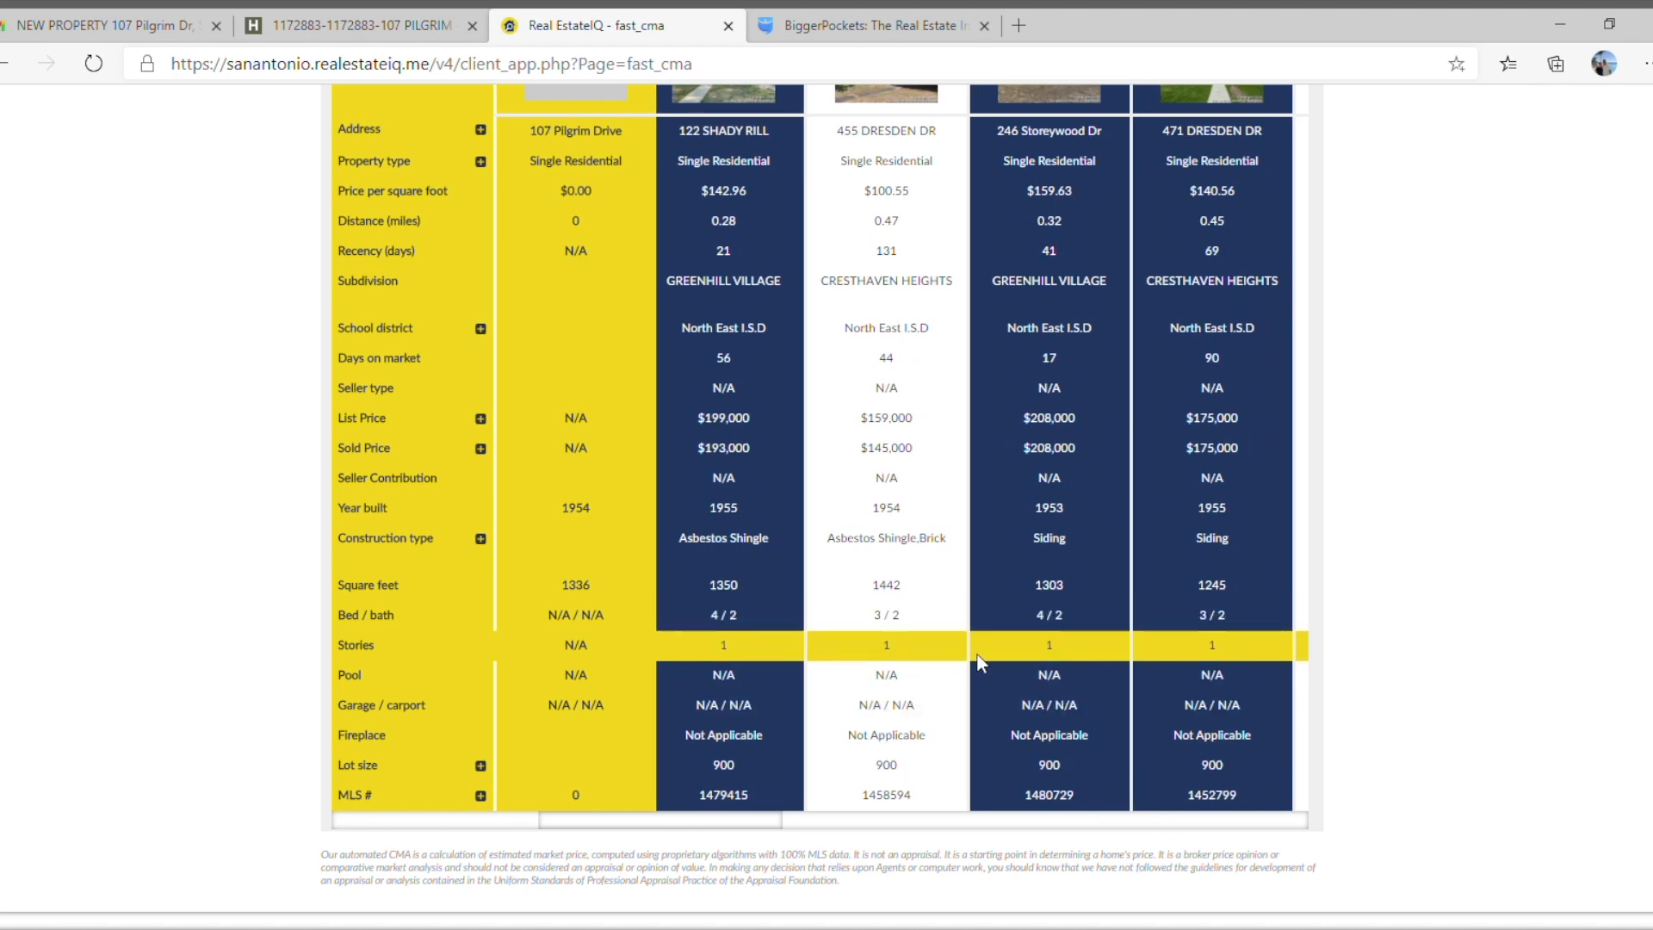
pyautogui.scroll(4, 1205, 627)
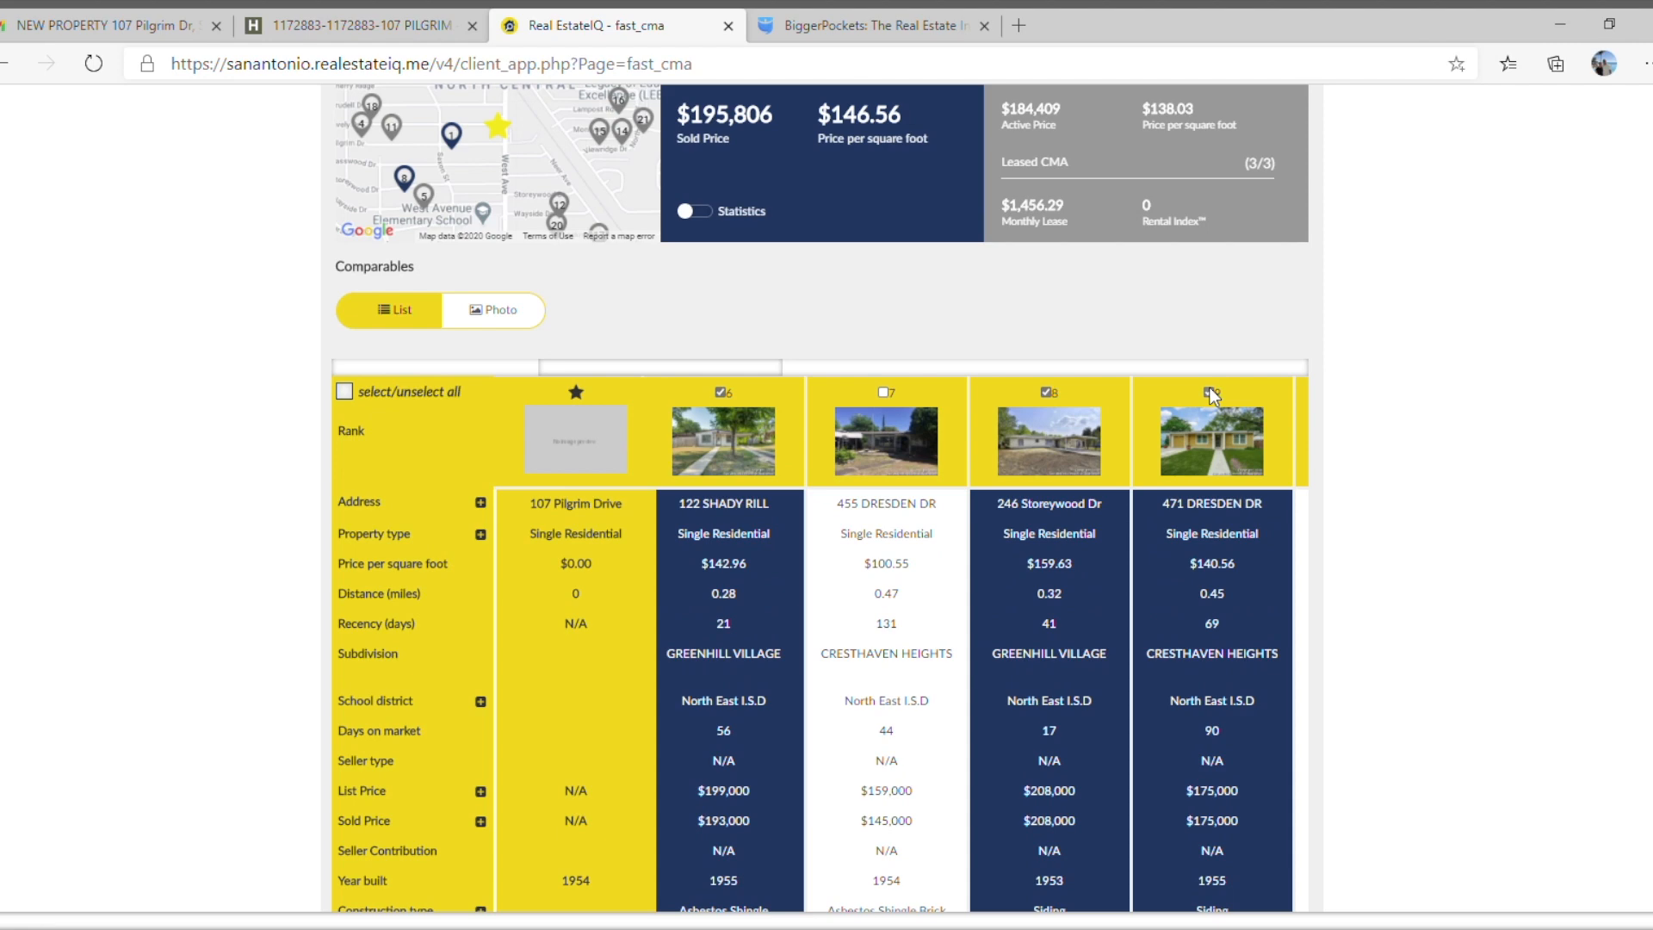
# Exclude the rank 9 sold comparable from the CMA, include the rank 4 one, and check the recalculated estimated value.
pyautogui.click(1210, 392)
pyautogui.scroll(-5, 847, 761)
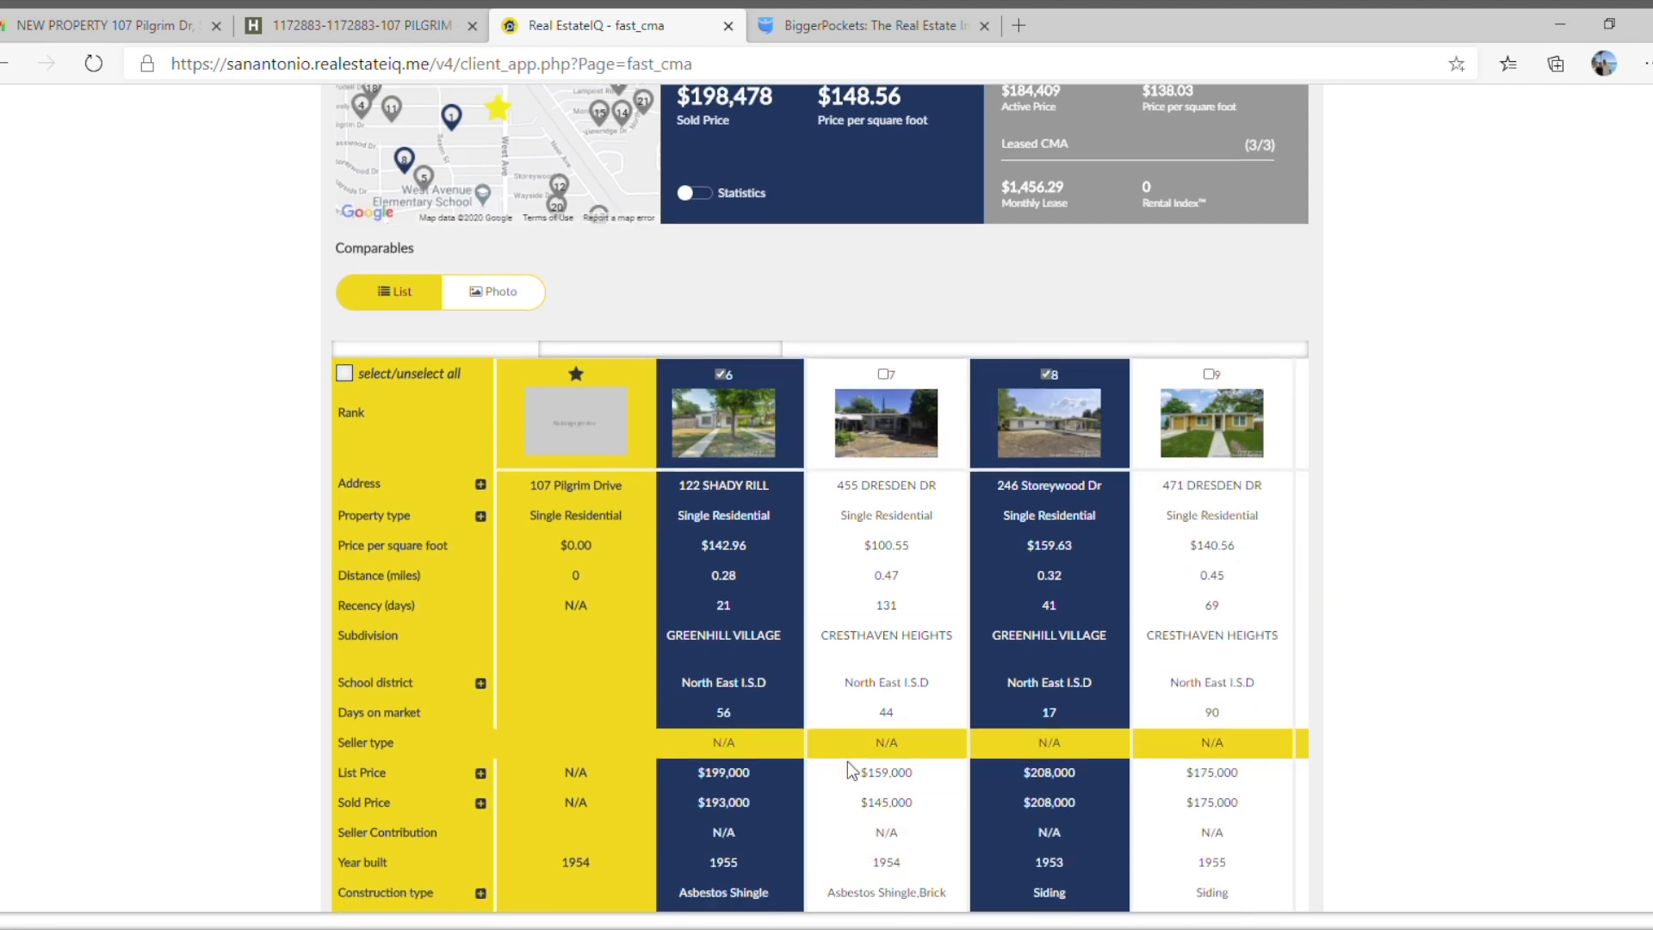
pyautogui.moveTo(730, 699); pyautogui.dragTo(611, 699)
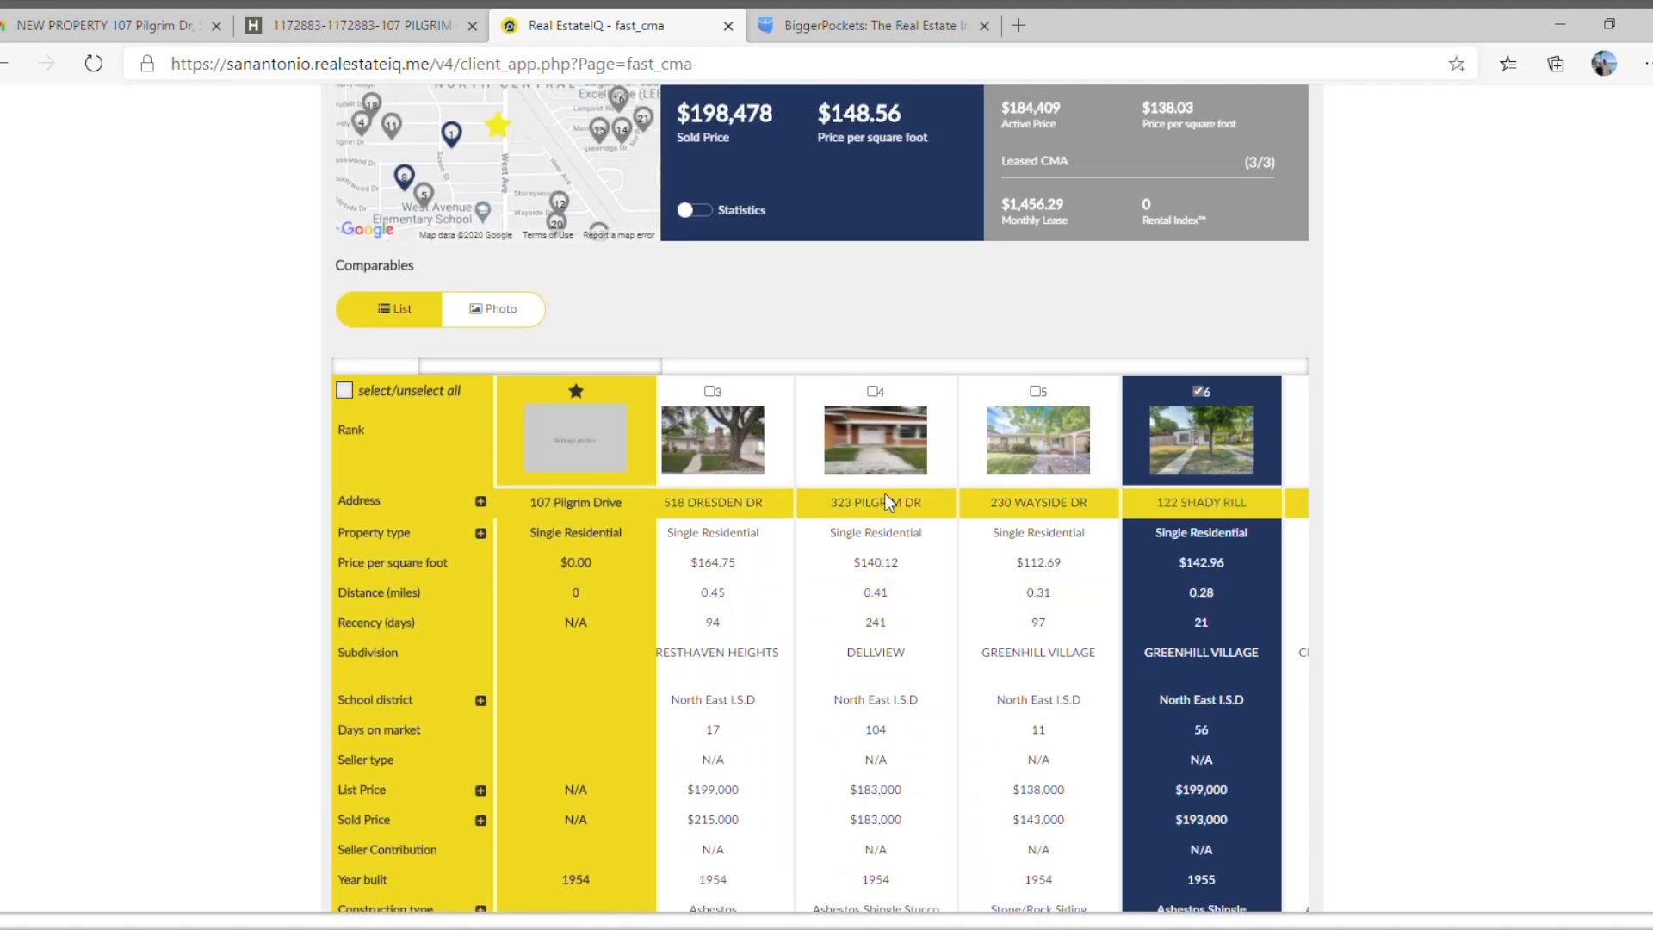
pyautogui.click(872, 392)
pyautogui.scroll(4, 704, 515)
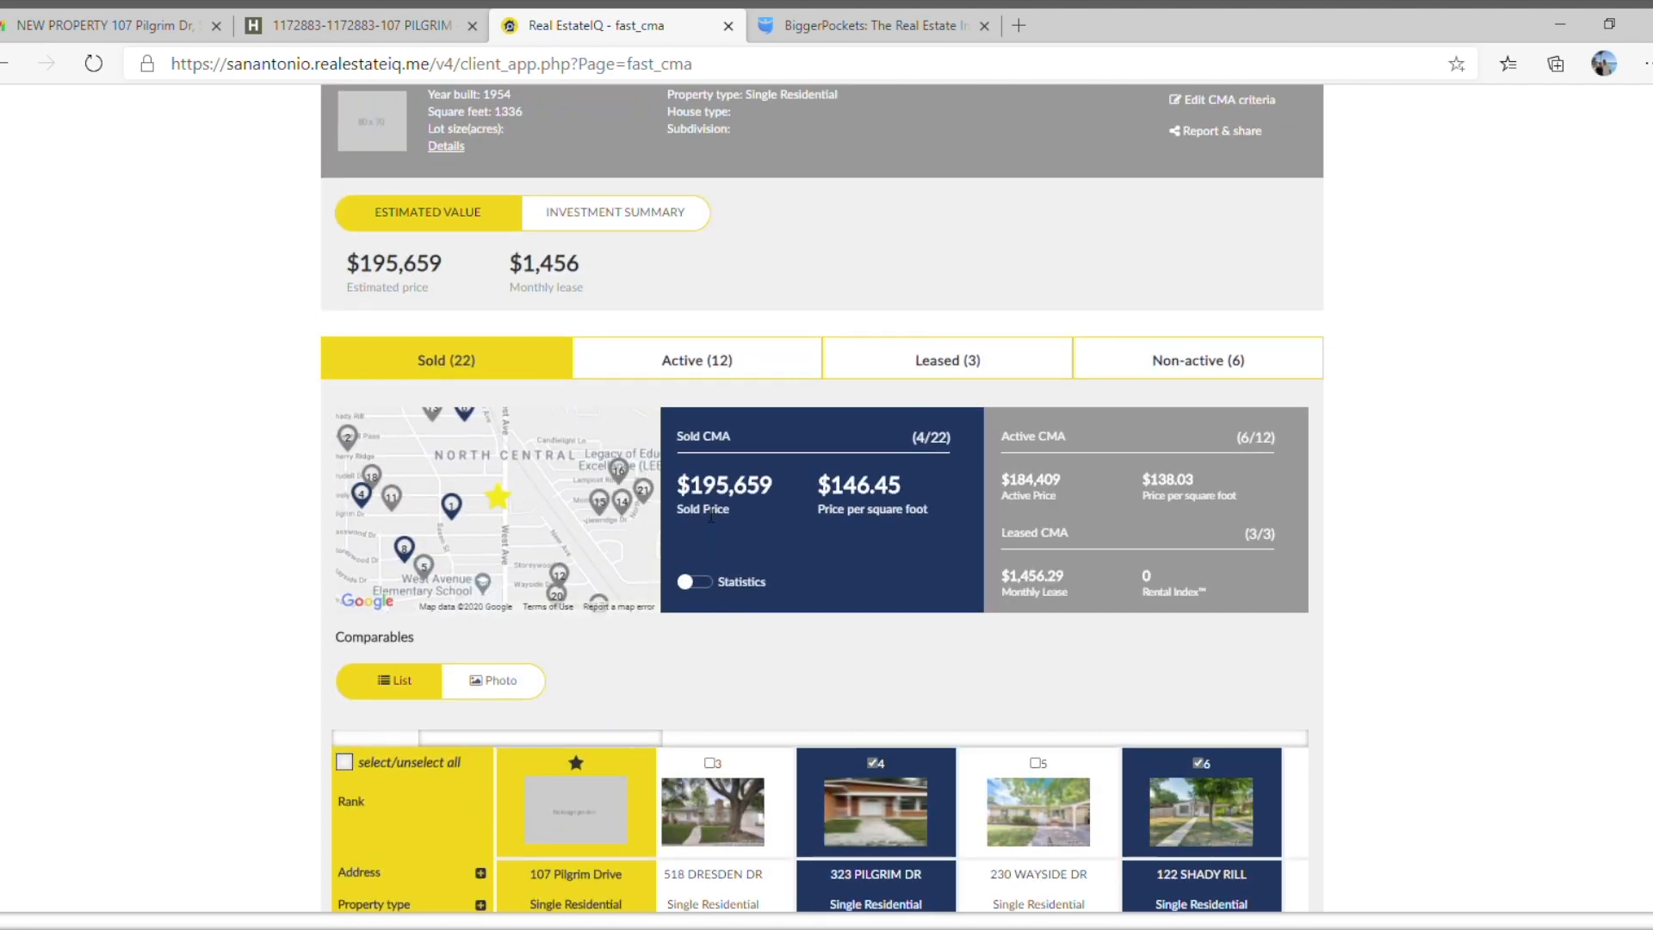
pyautogui.scroll(-4, 722, 519)
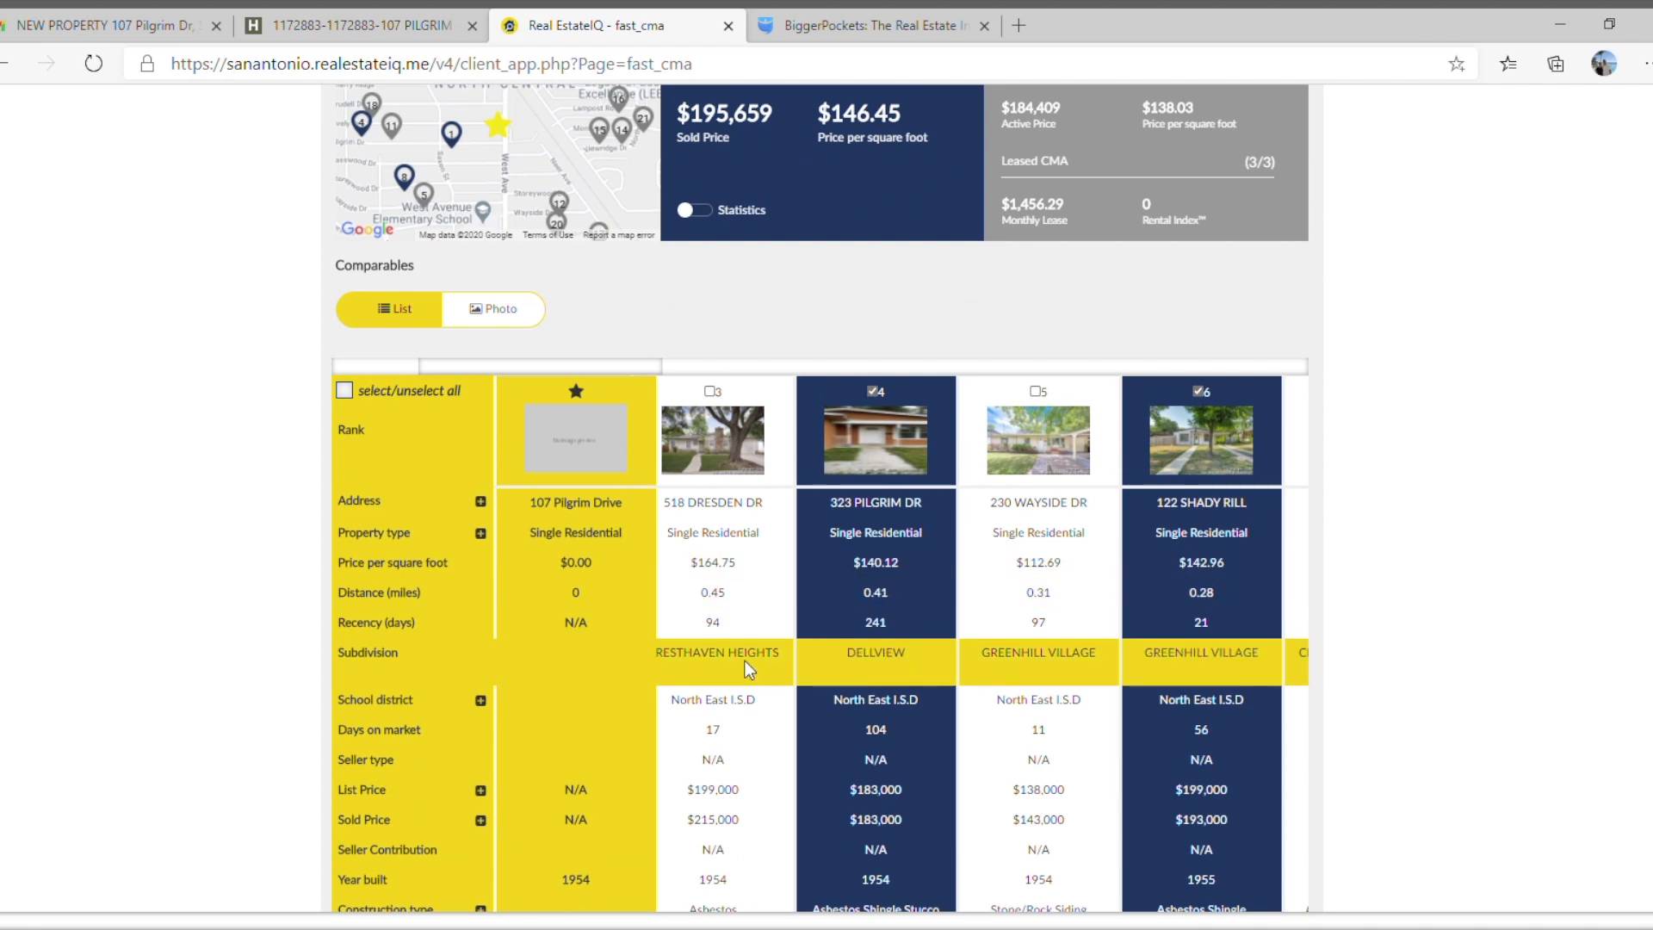
# Show the sold comparables as photos and compare the interior and exterior condition of the selected homes with the others.
pyautogui.click(492, 312)
pyautogui.moveTo(519, 459)
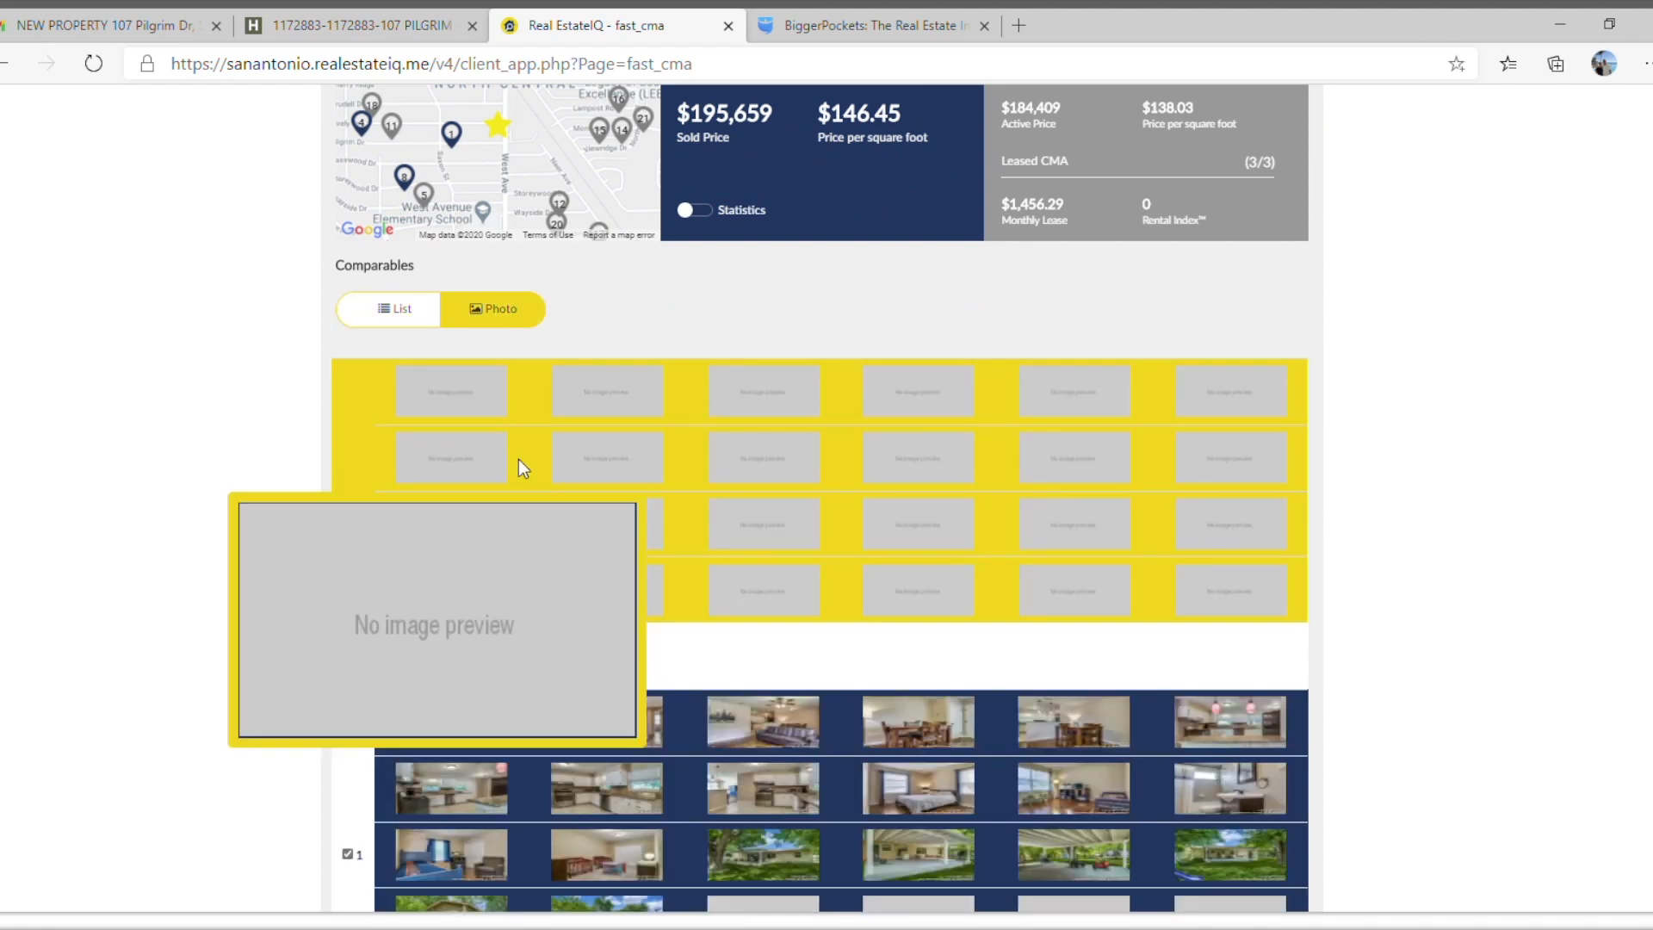
pyautogui.scroll(-1, 519, 464)
pyautogui.moveTo(472, 606)
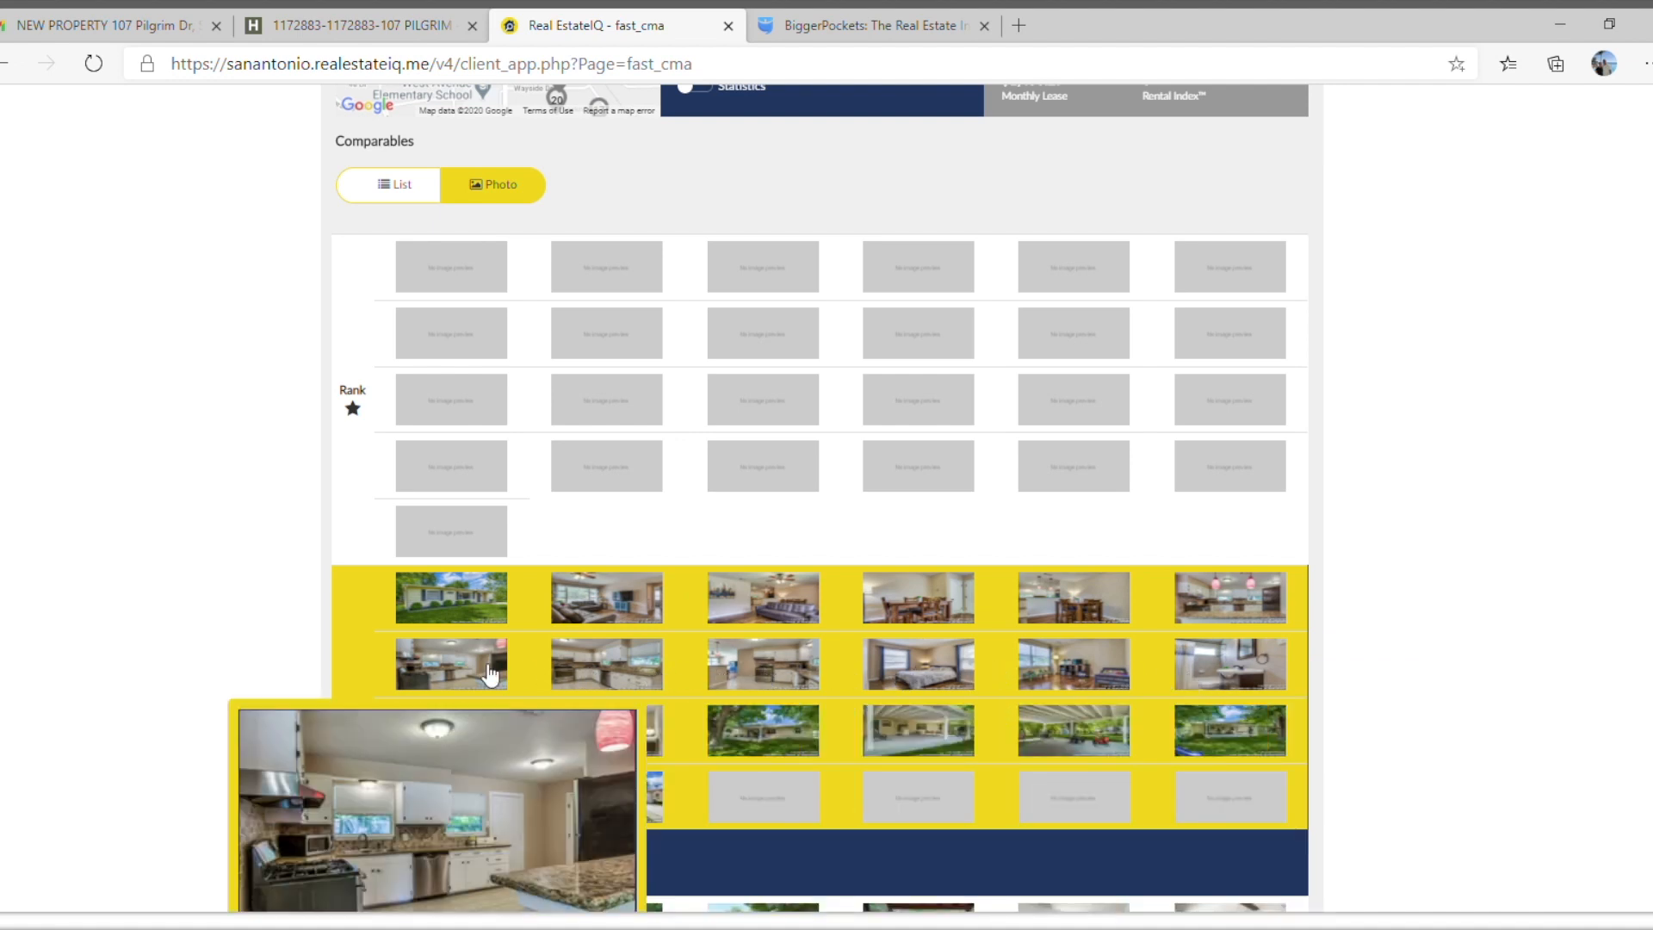
pyautogui.scroll(-2, 490, 674)
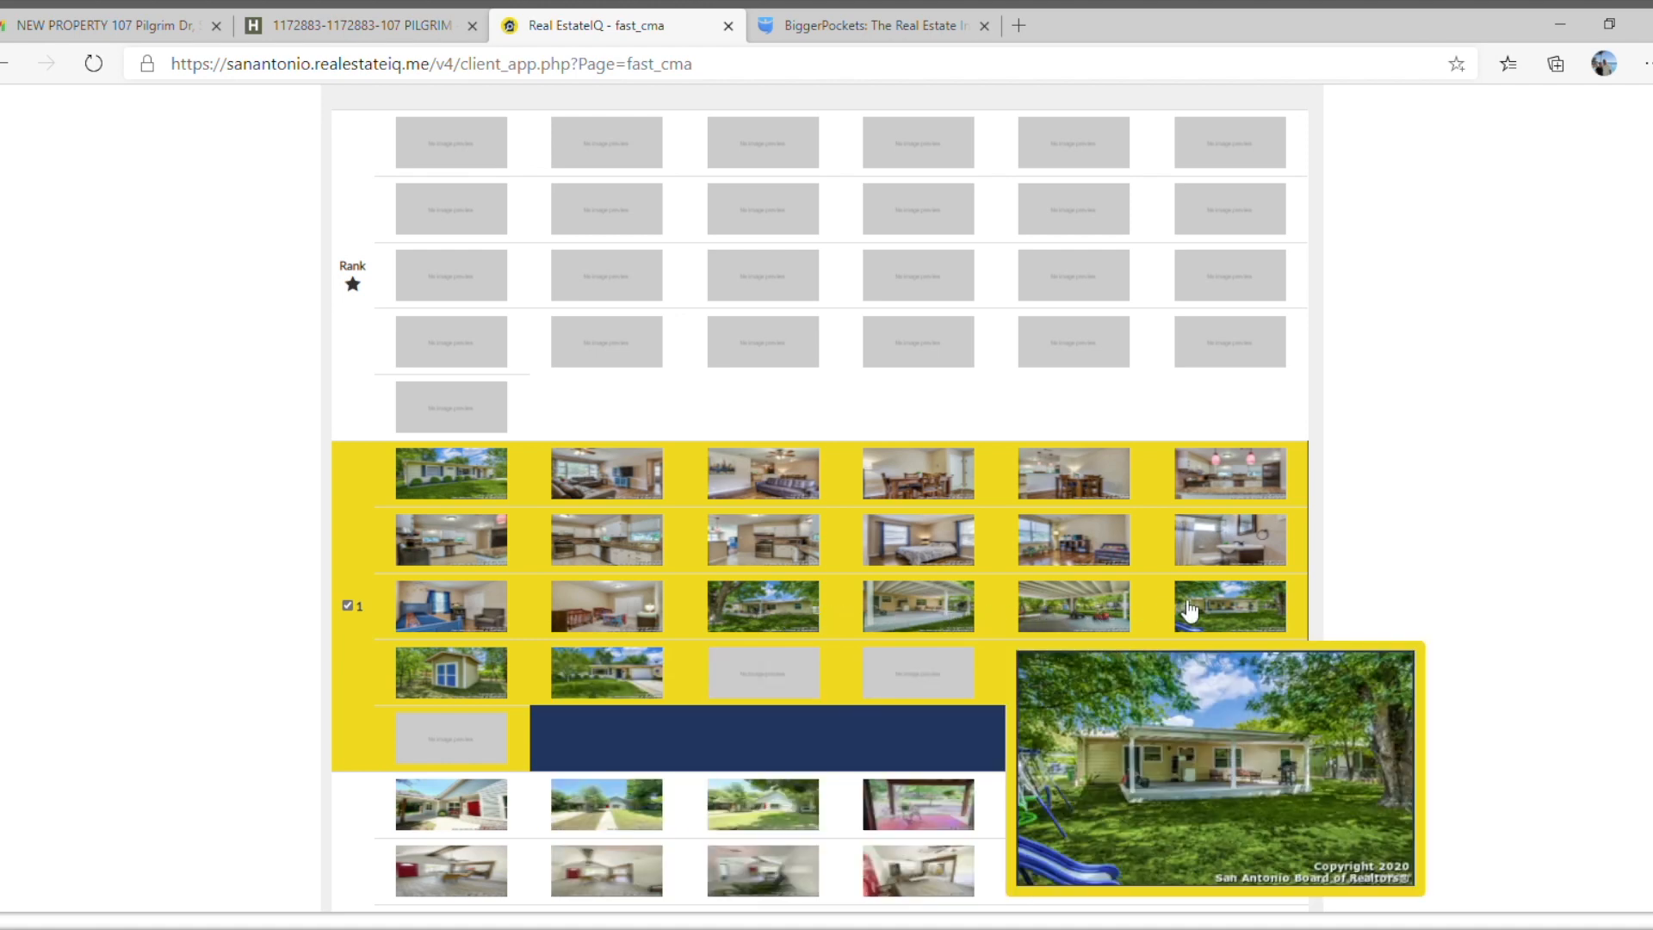
pyautogui.scroll(-4, 1188, 607)
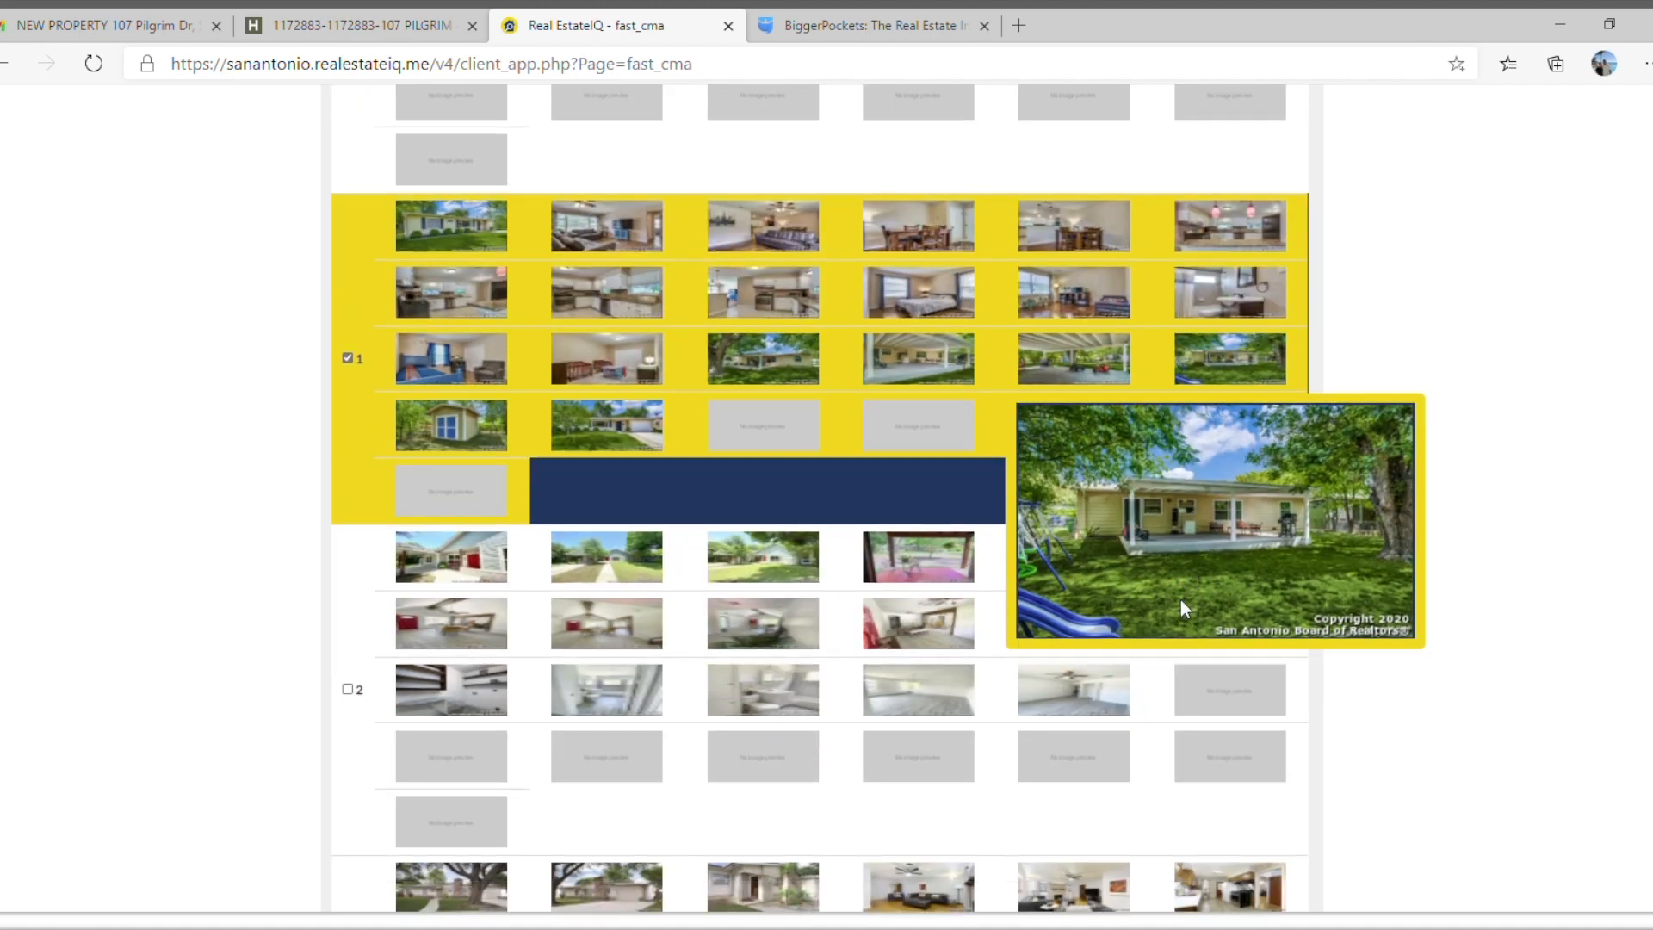
pyautogui.scroll(-4, 1181, 600)
pyautogui.scroll(-10, 1181, 599)
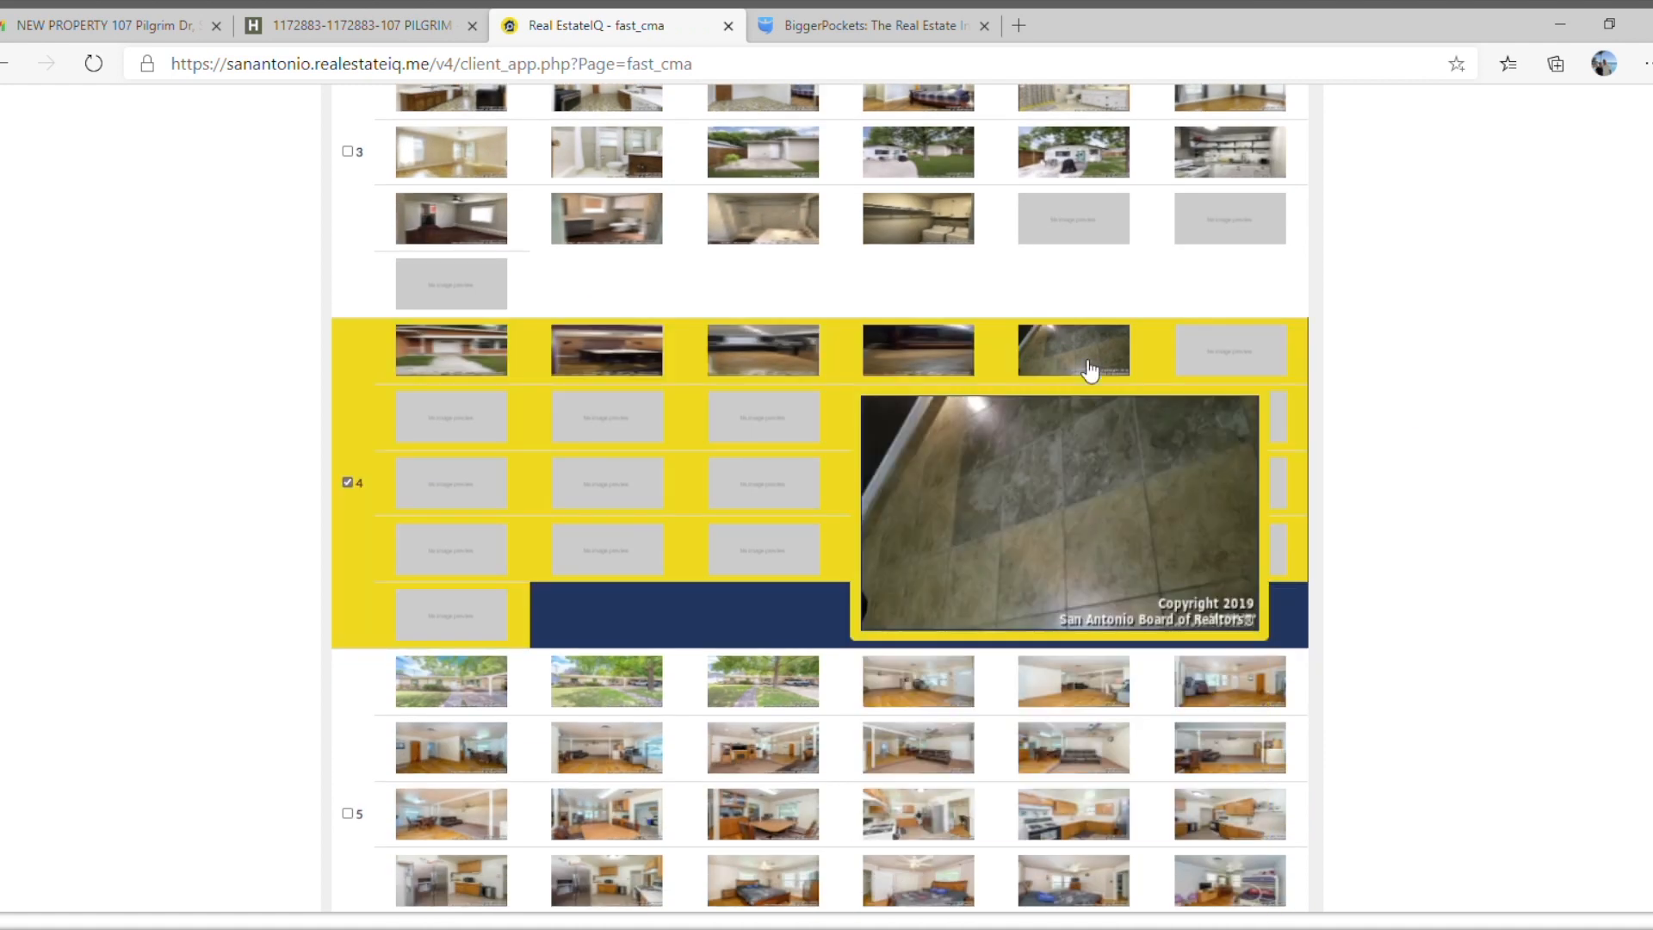
pyautogui.scroll(-5, 751, 499)
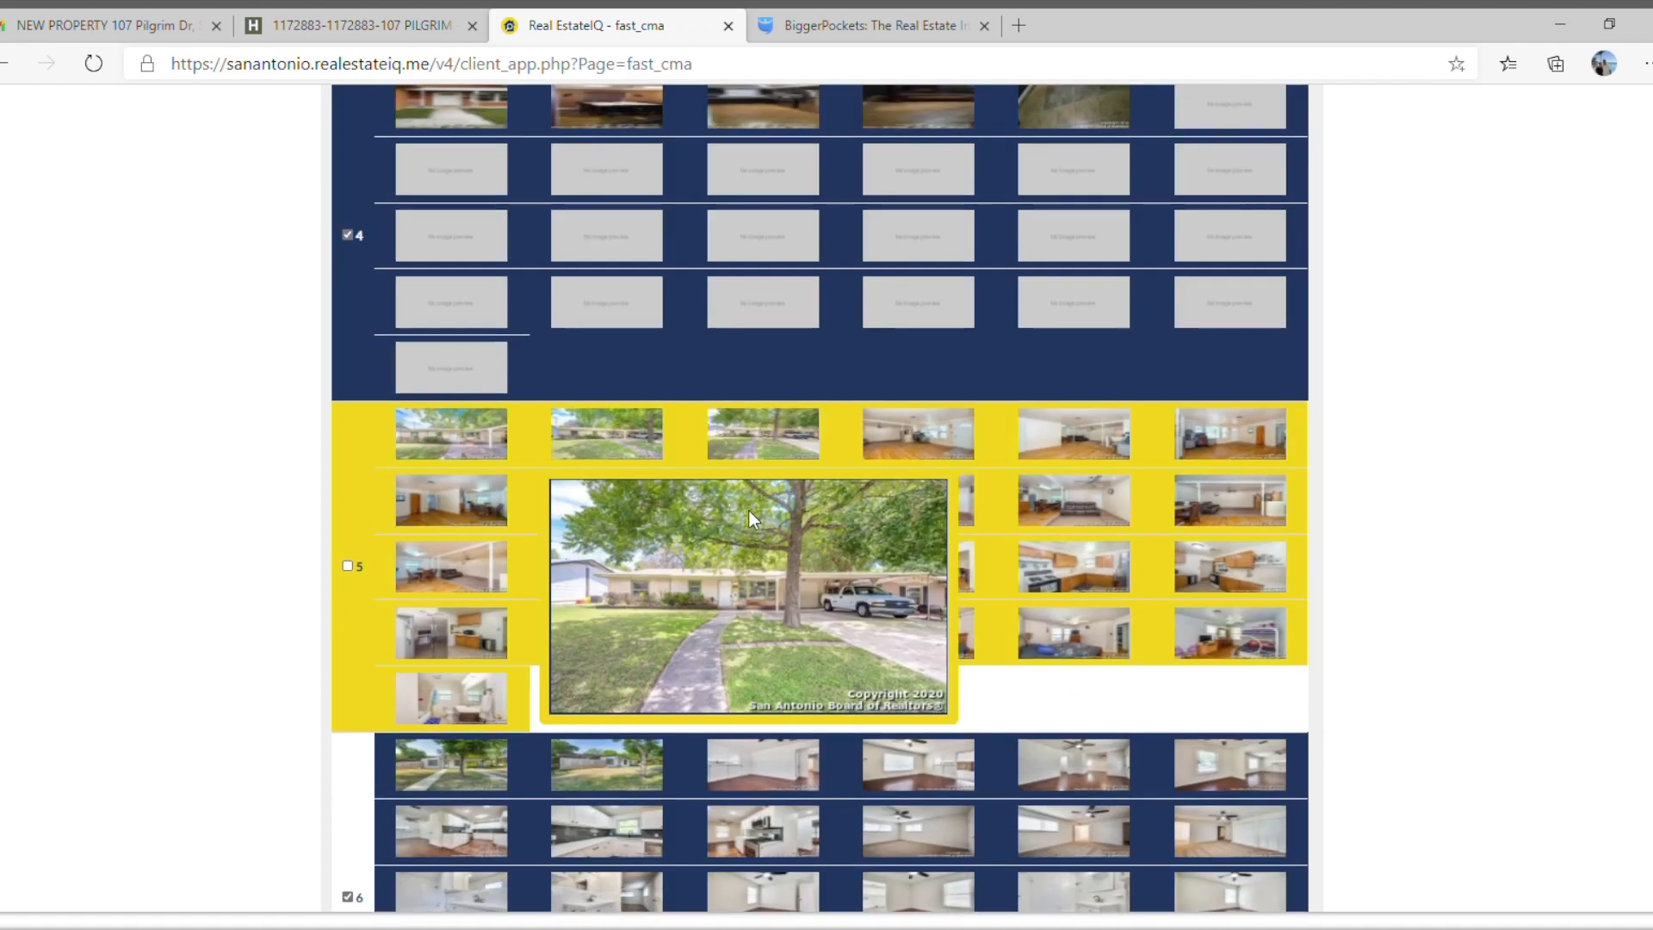
pyautogui.scroll(-2, 731, 539)
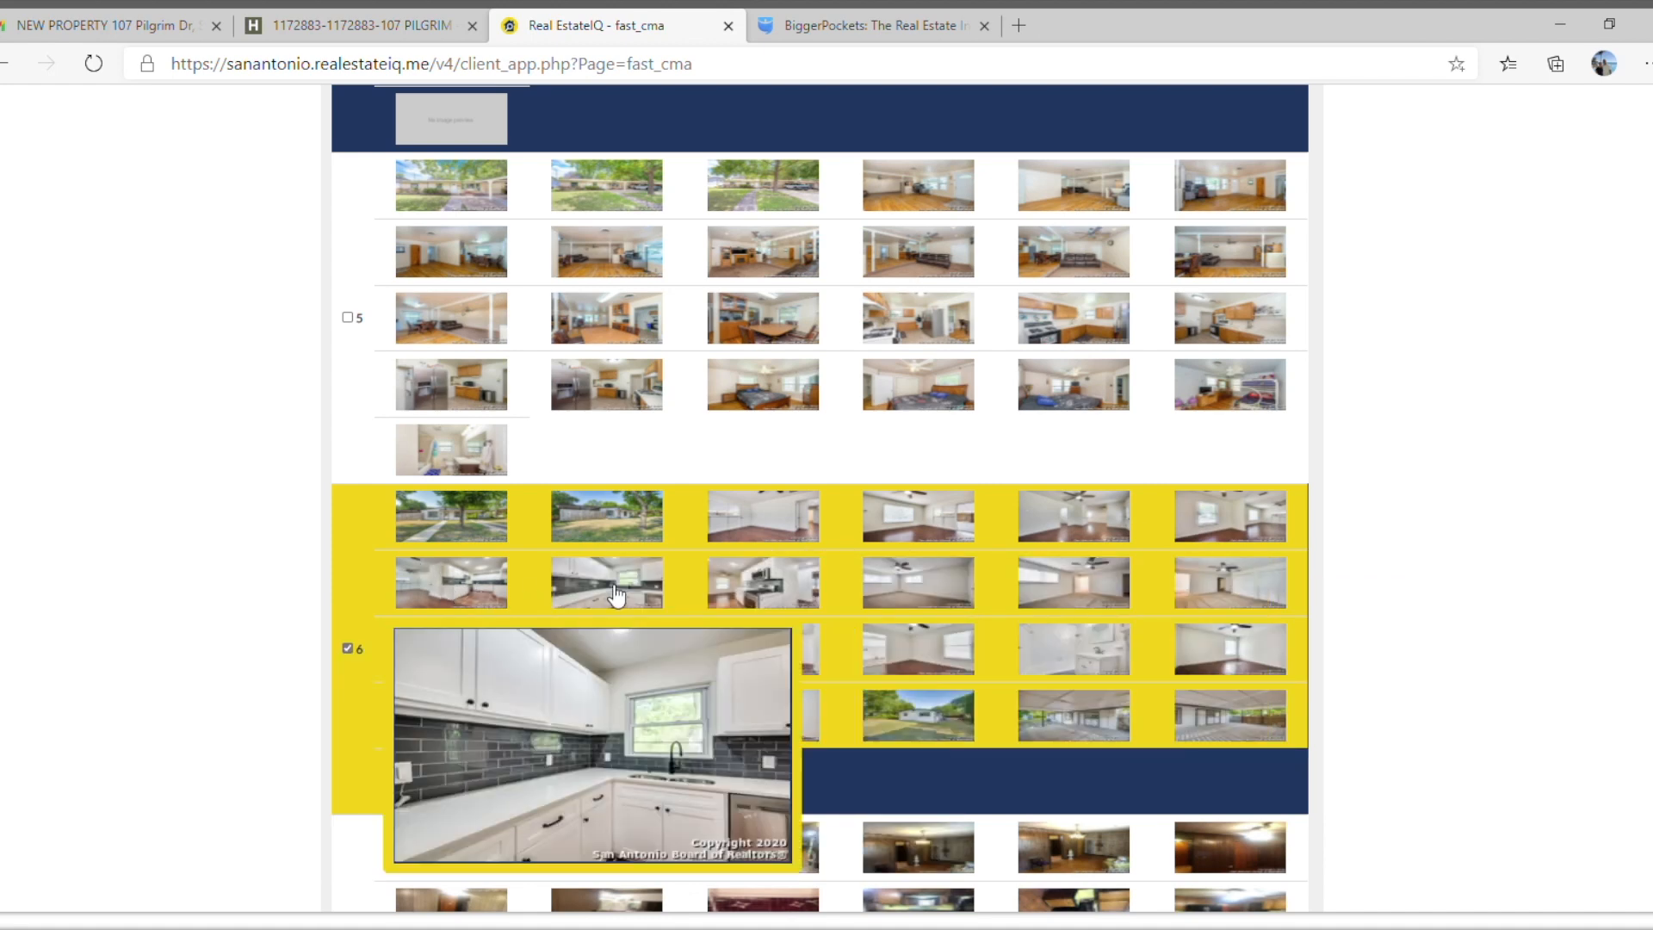
pyautogui.scroll(-5, 611, 594)
pyautogui.scroll(-10, 737, 594)
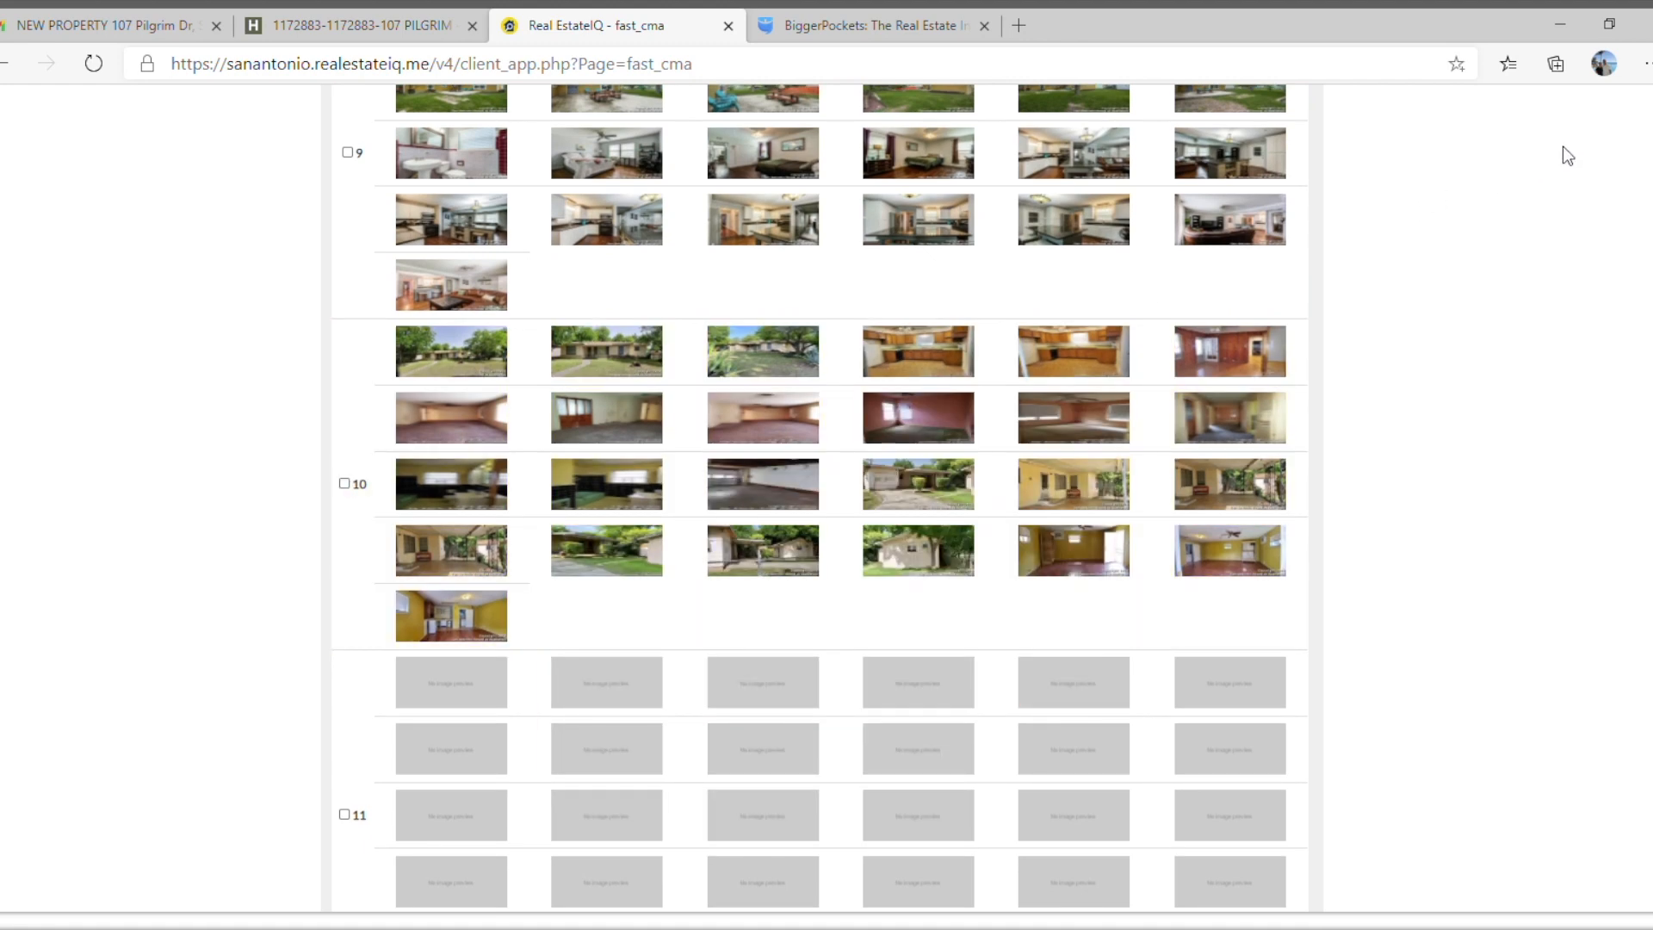
pyautogui.scroll(3, 711, 218)
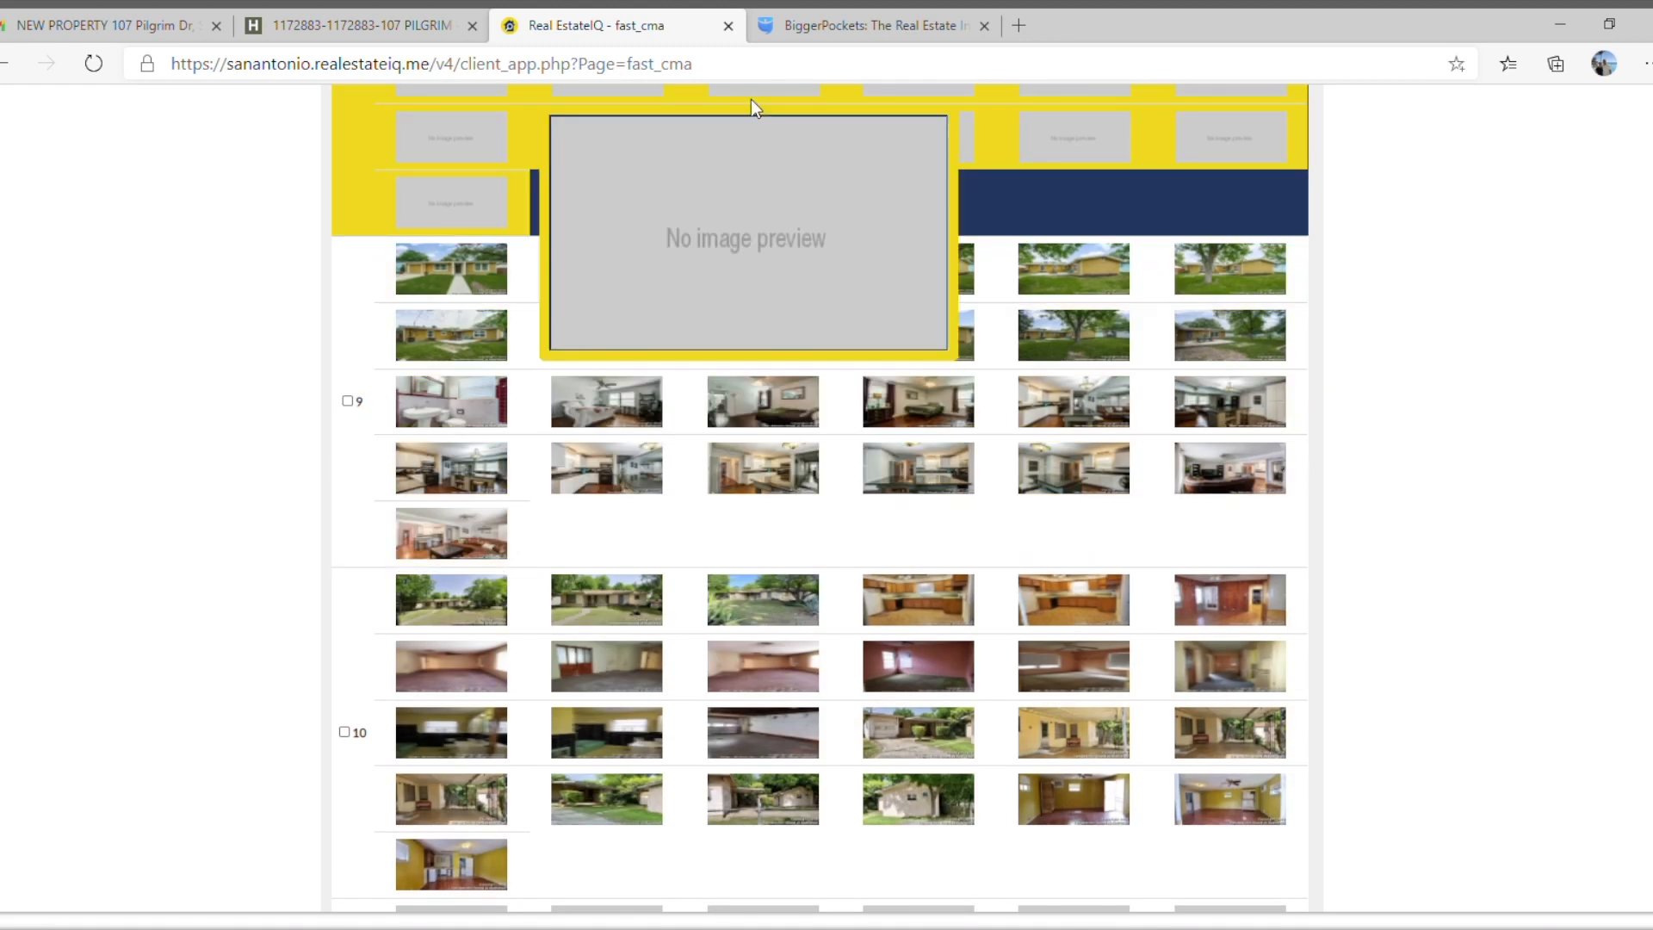
# Switch to BiggerPockets, look over its tools, forums, education and network resources, and open the real estate investment calculators.
pyautogui.click(818, 28)
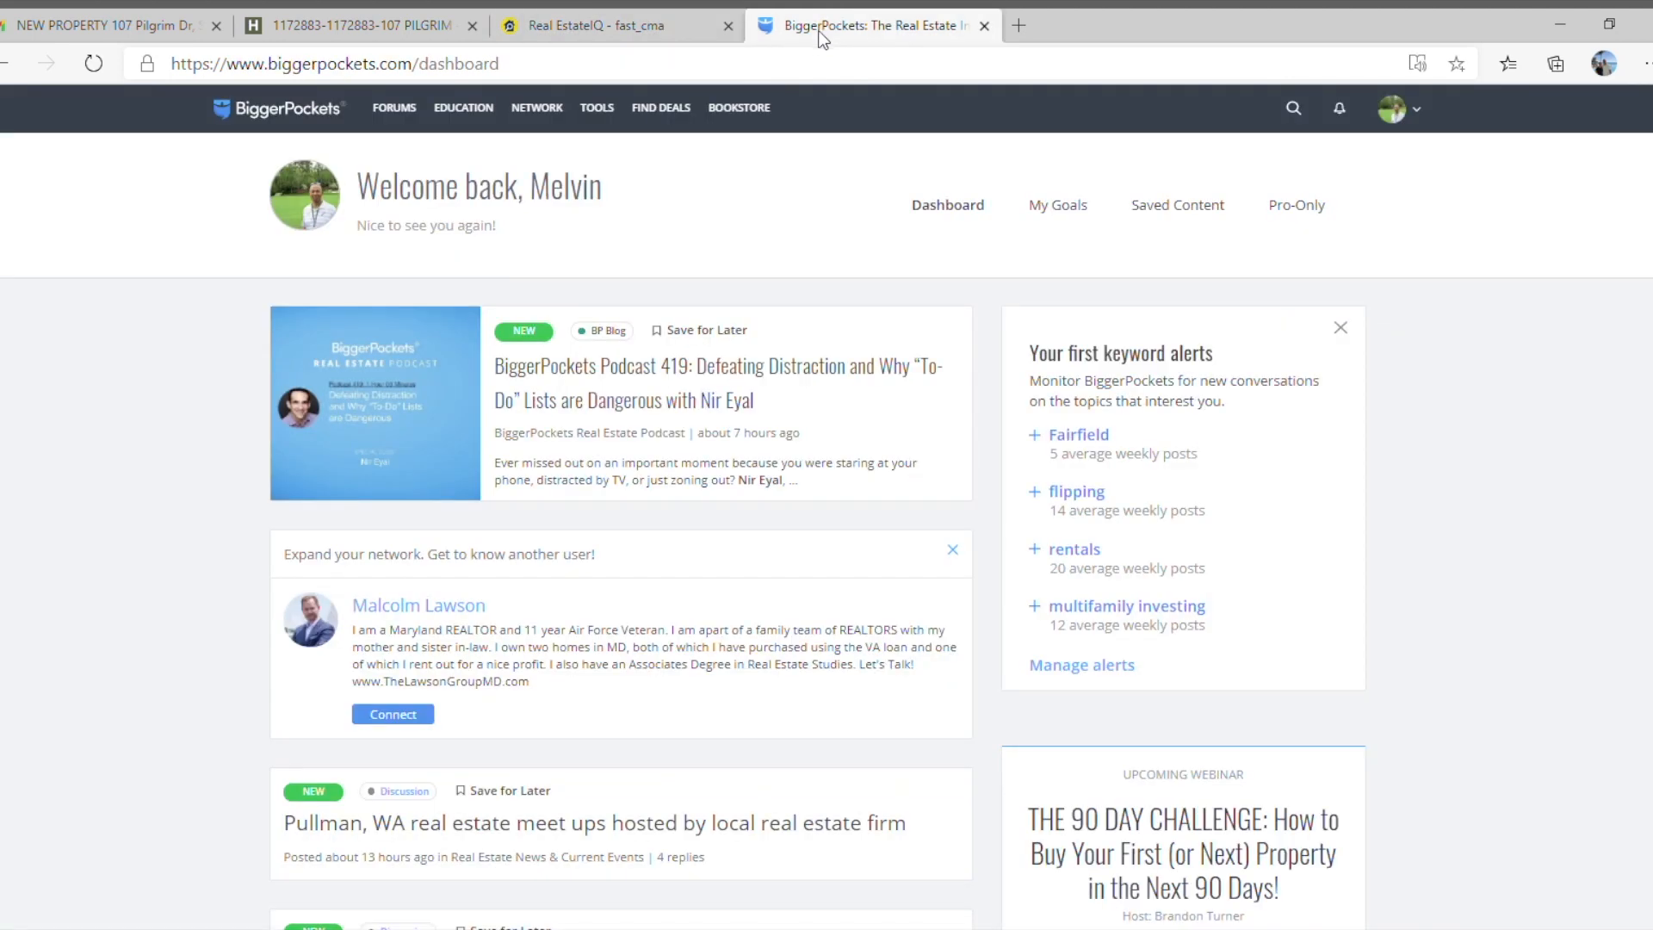
pyautogui.moveTo(771, 138)
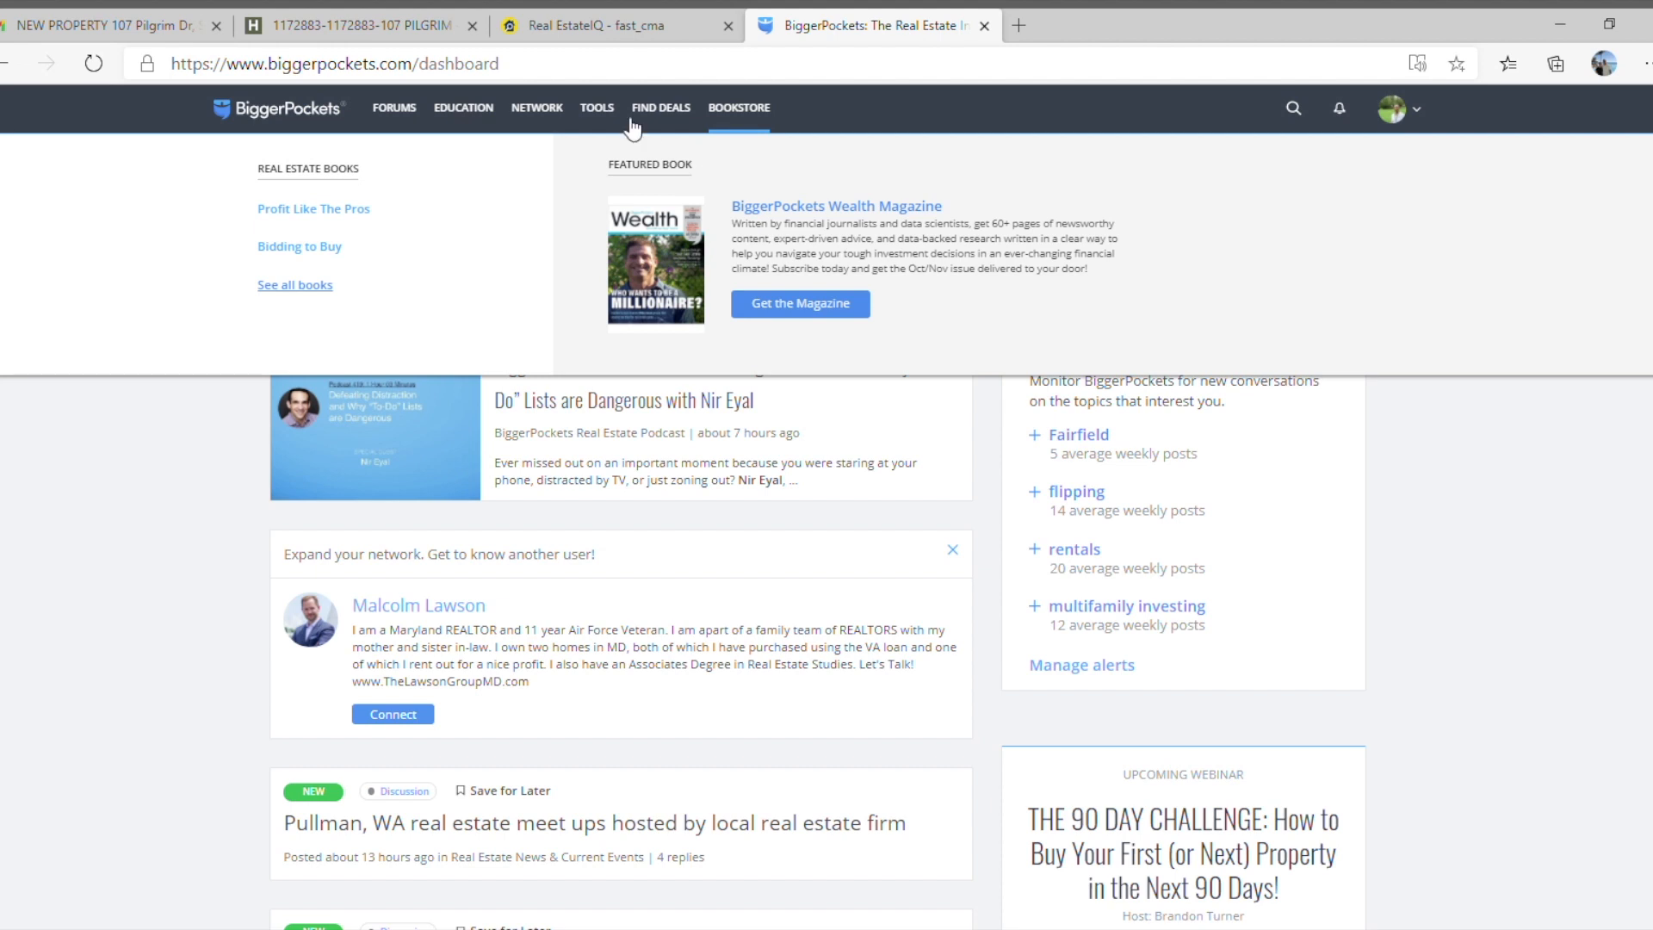
pyautogui.moveTo(609, 115)
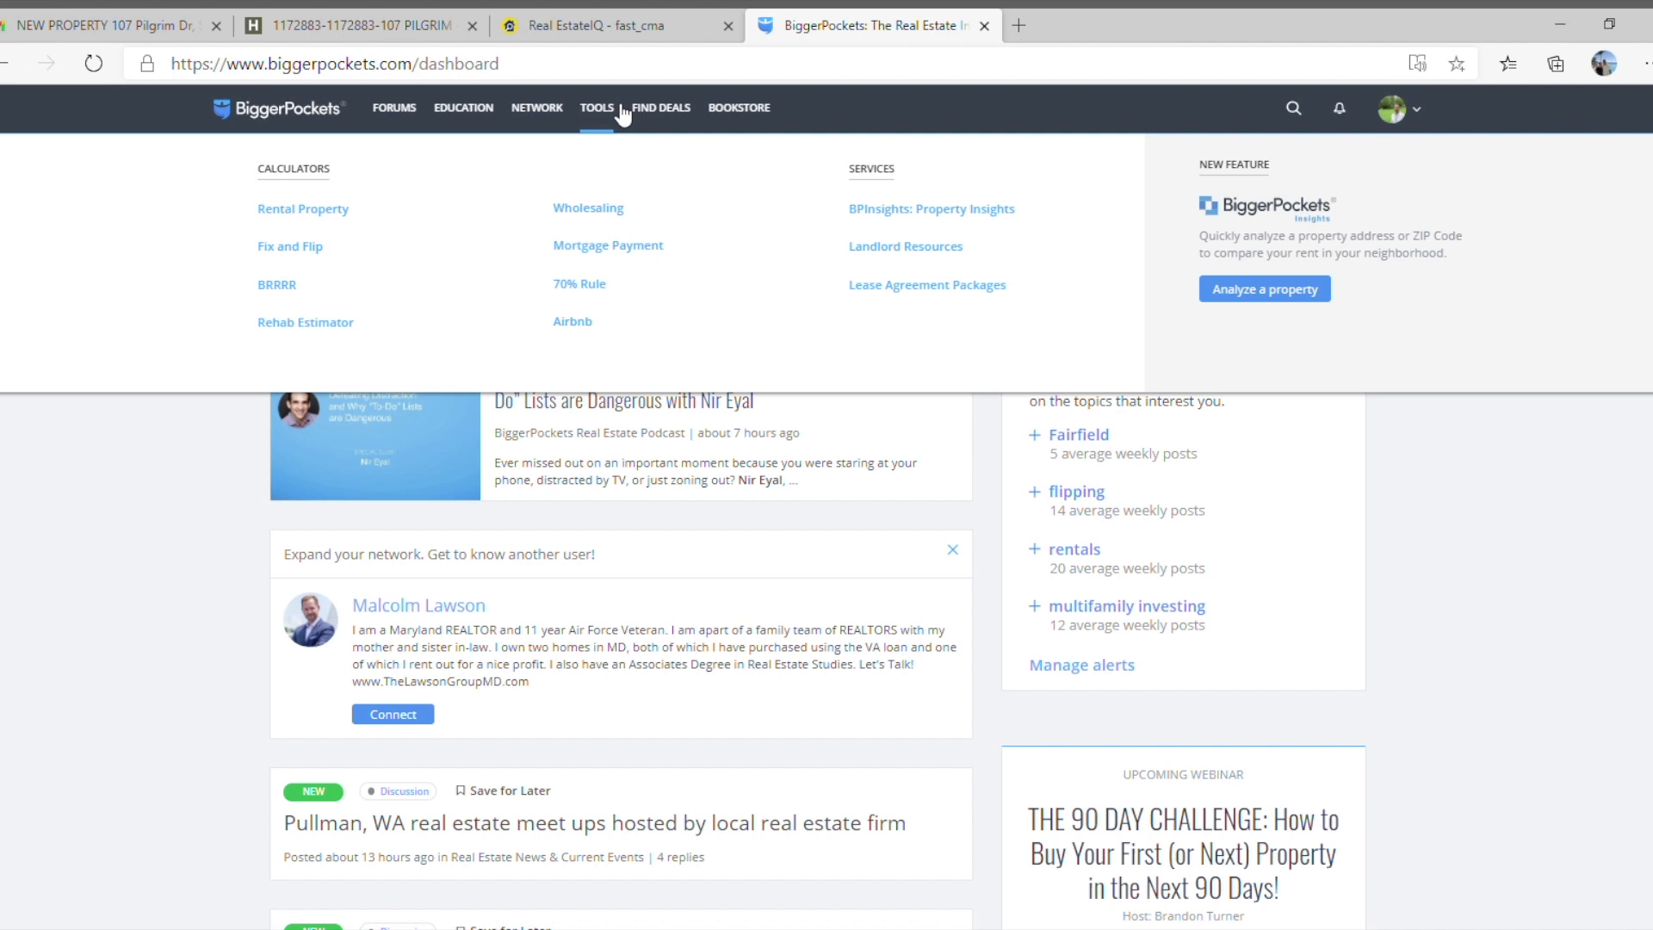
pyautogui.moveTo(392, 105)
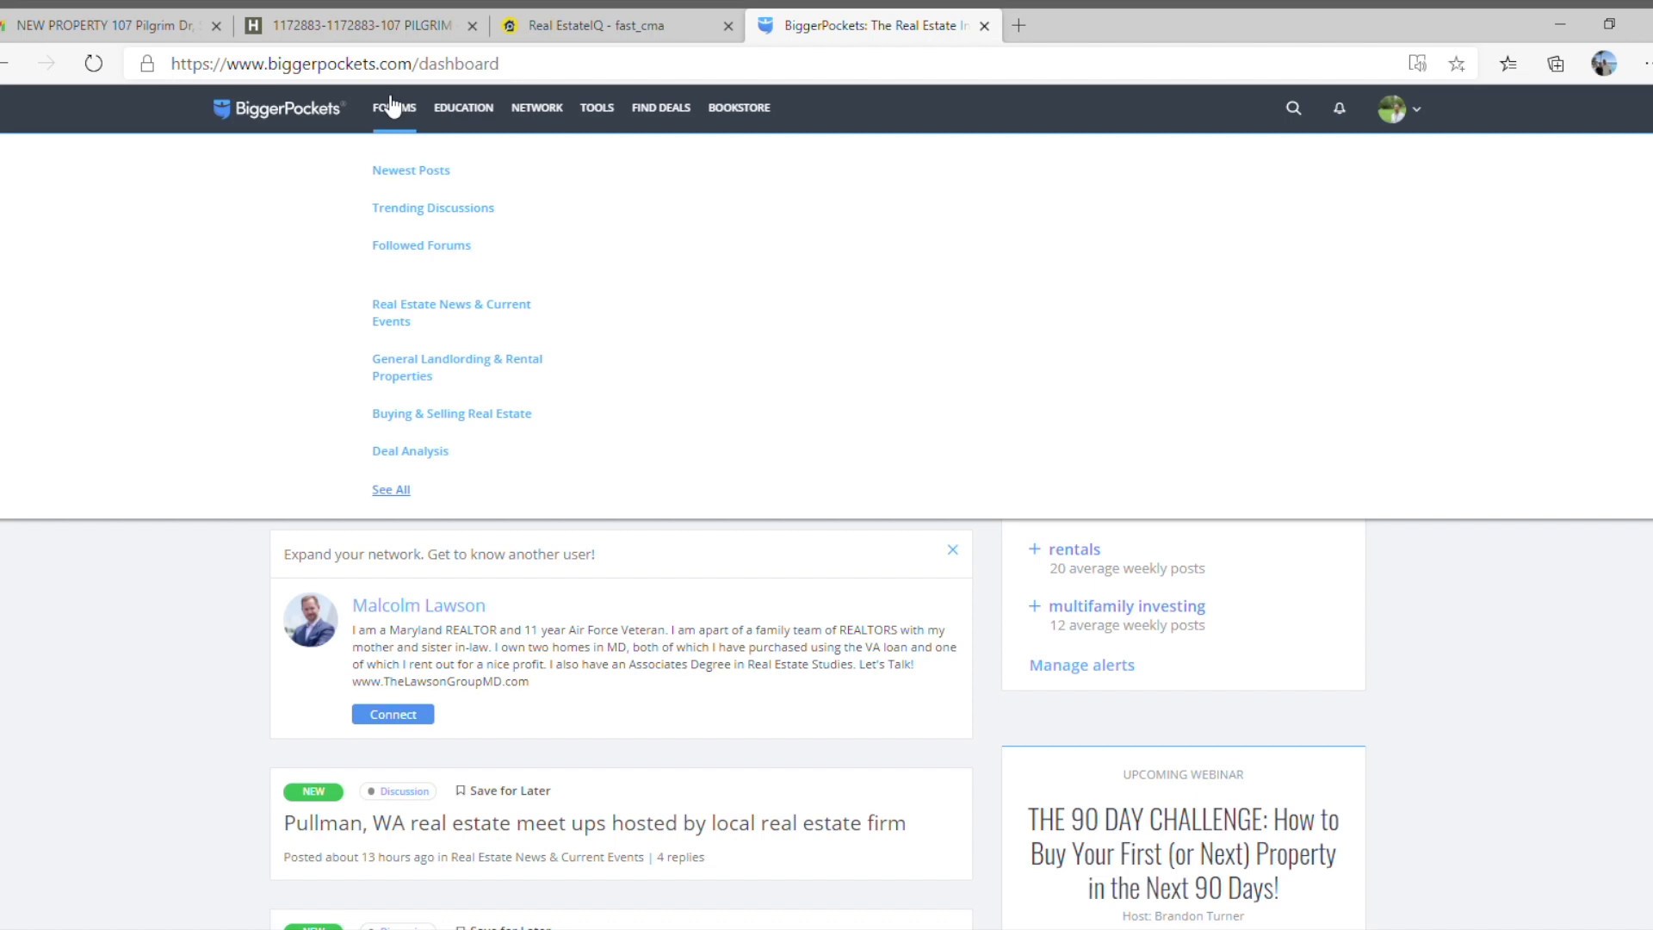
pyautogui.moveTo(450, 112)
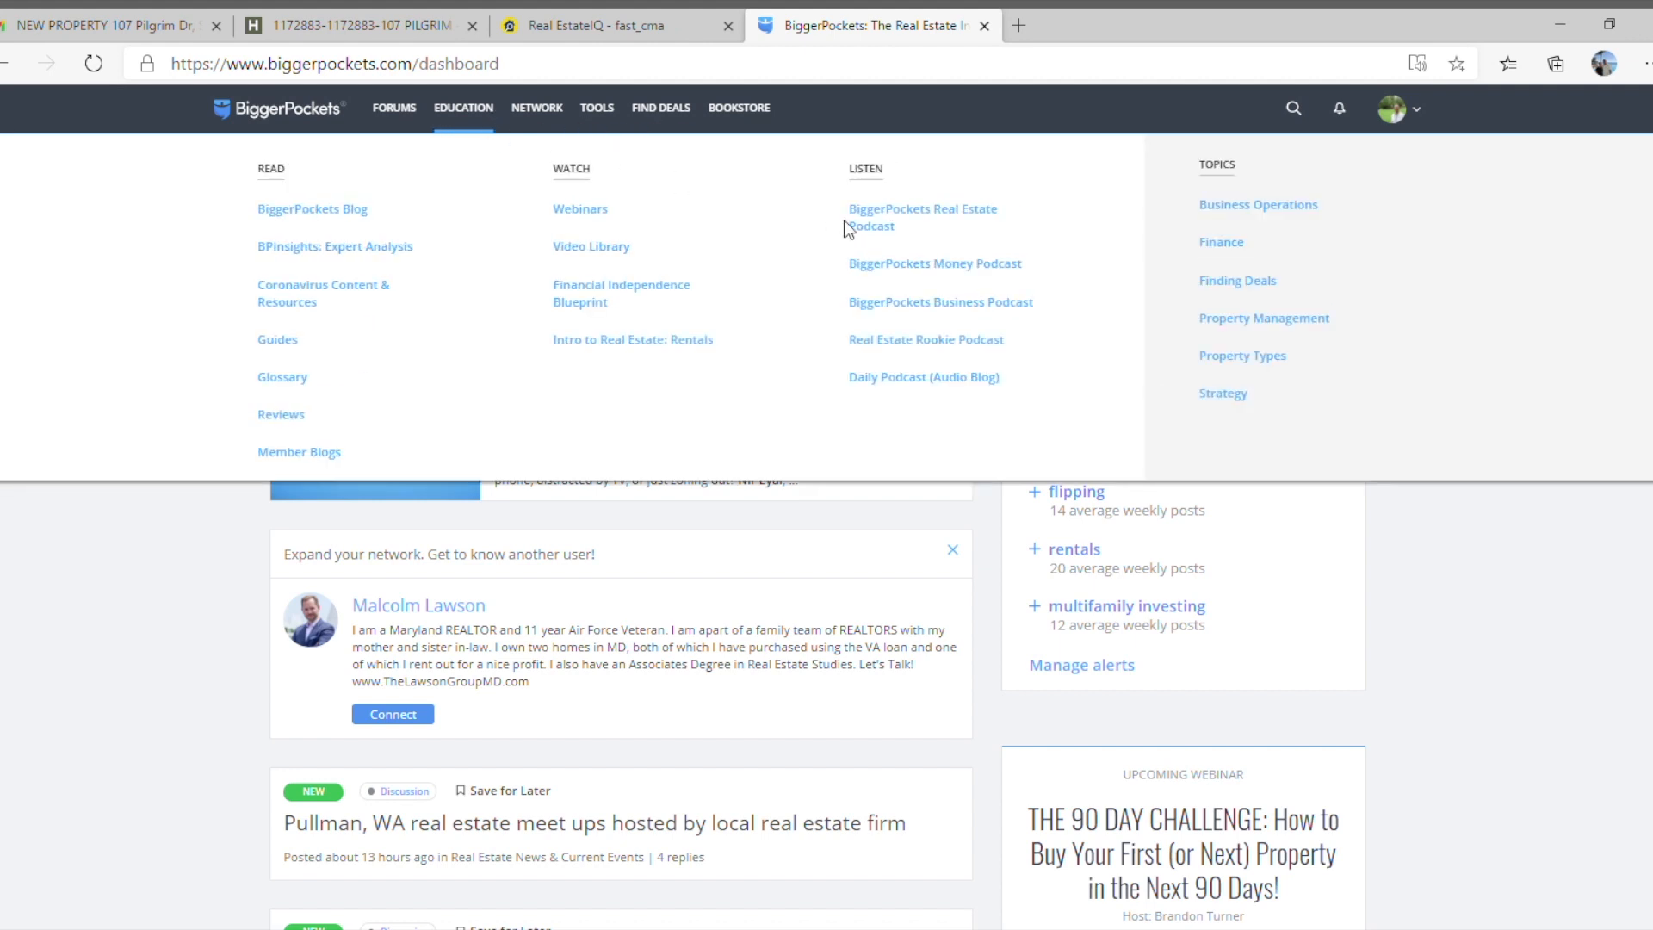
pyautogui.moveTo(548, 117)
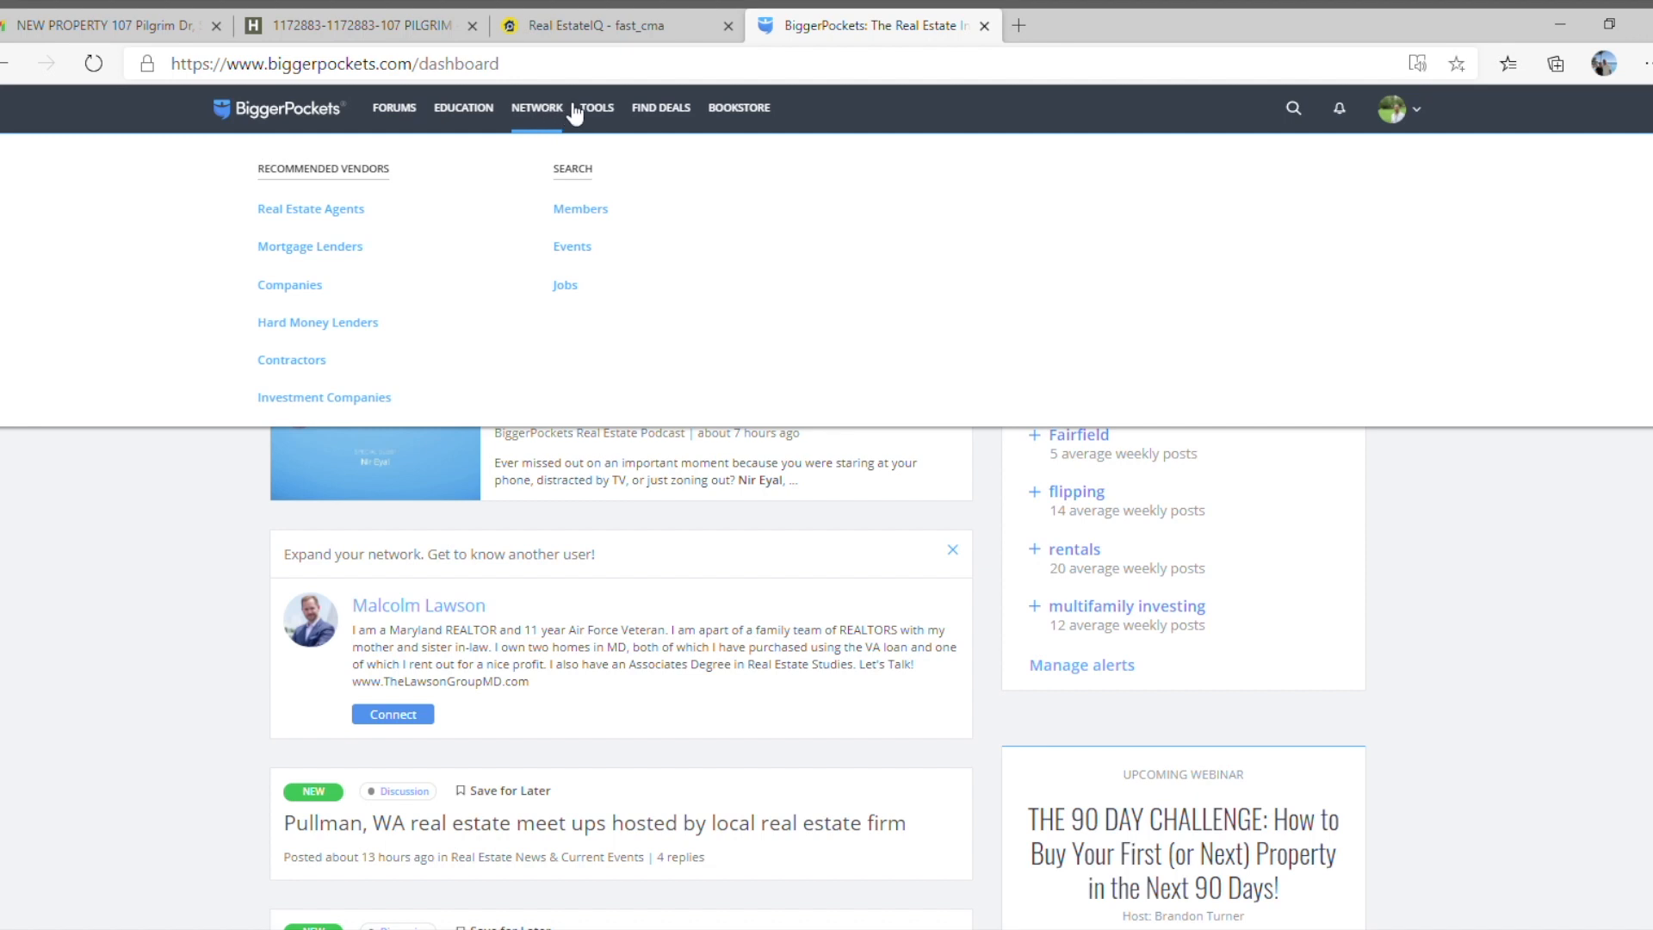
pyautogui.click(609, 112)
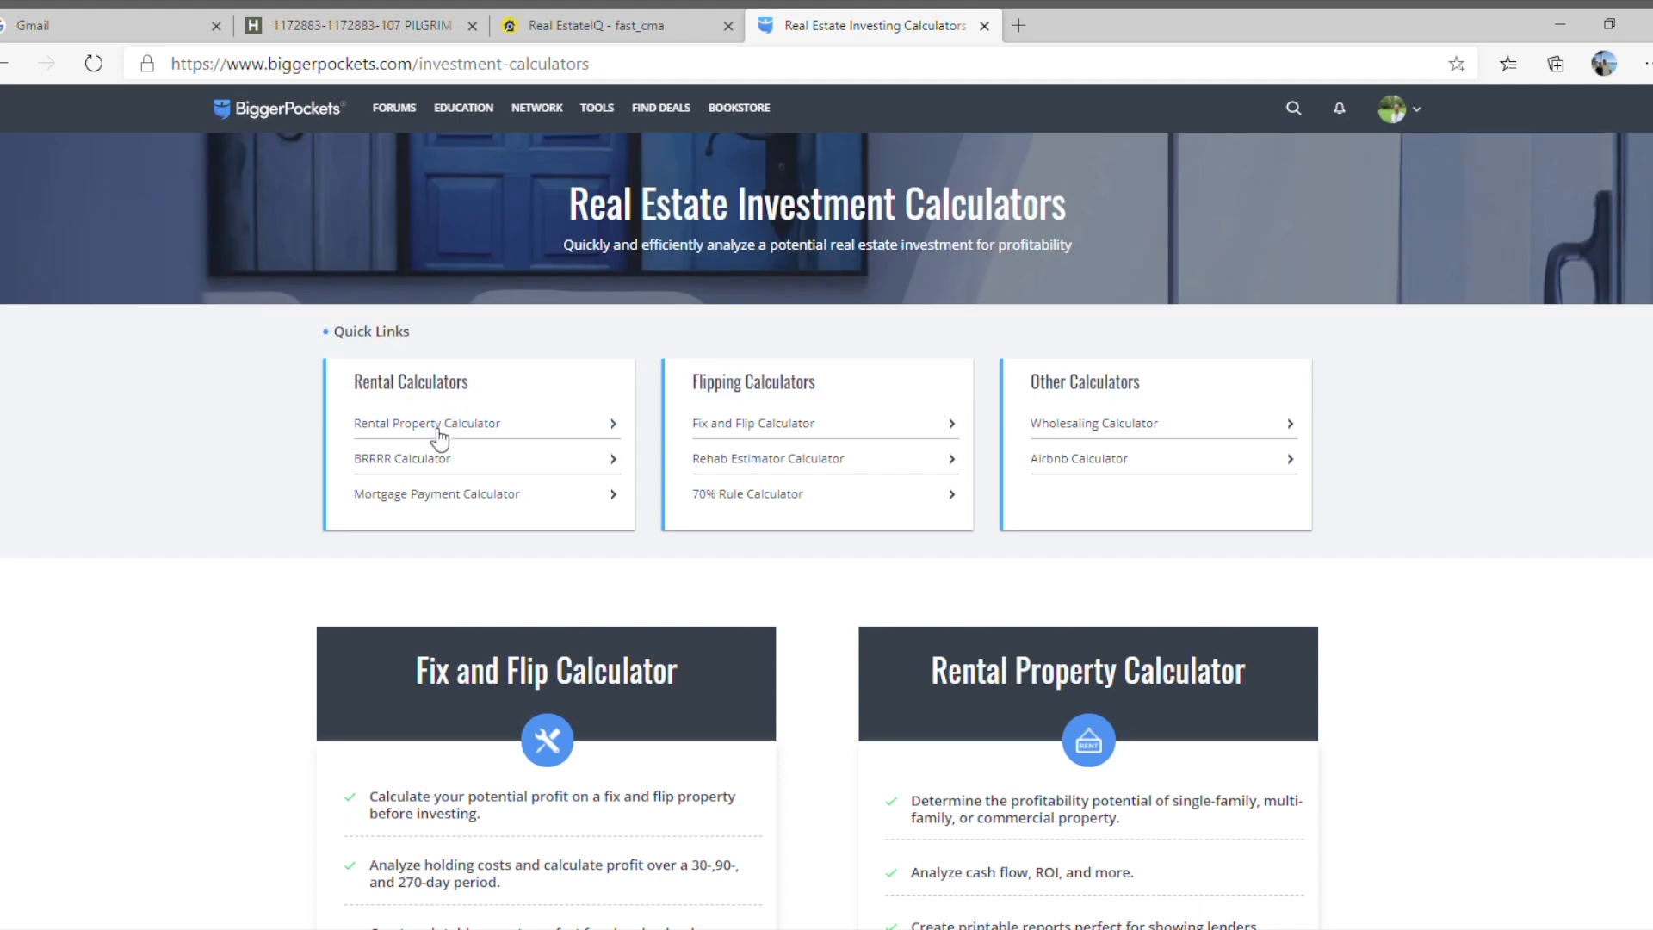
# Open the previous reports of the BRRRR calculator and bring up the Pilgrim report for editing.
pyautogui.click(425, 466)
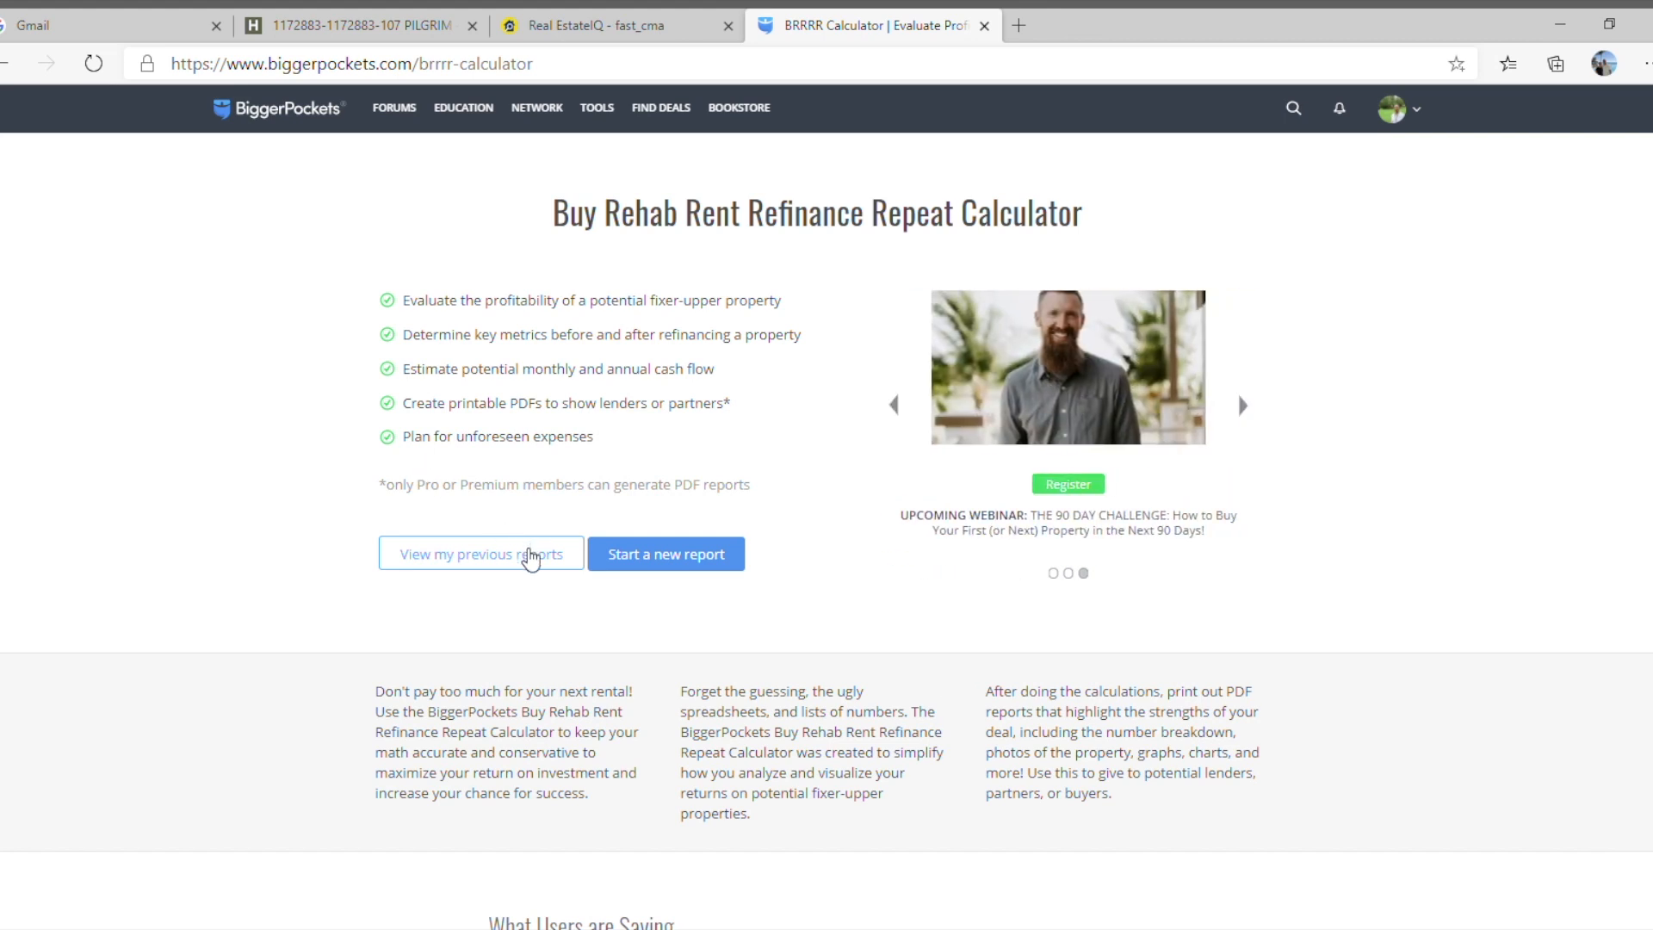
pyautogui.click(530, 558)
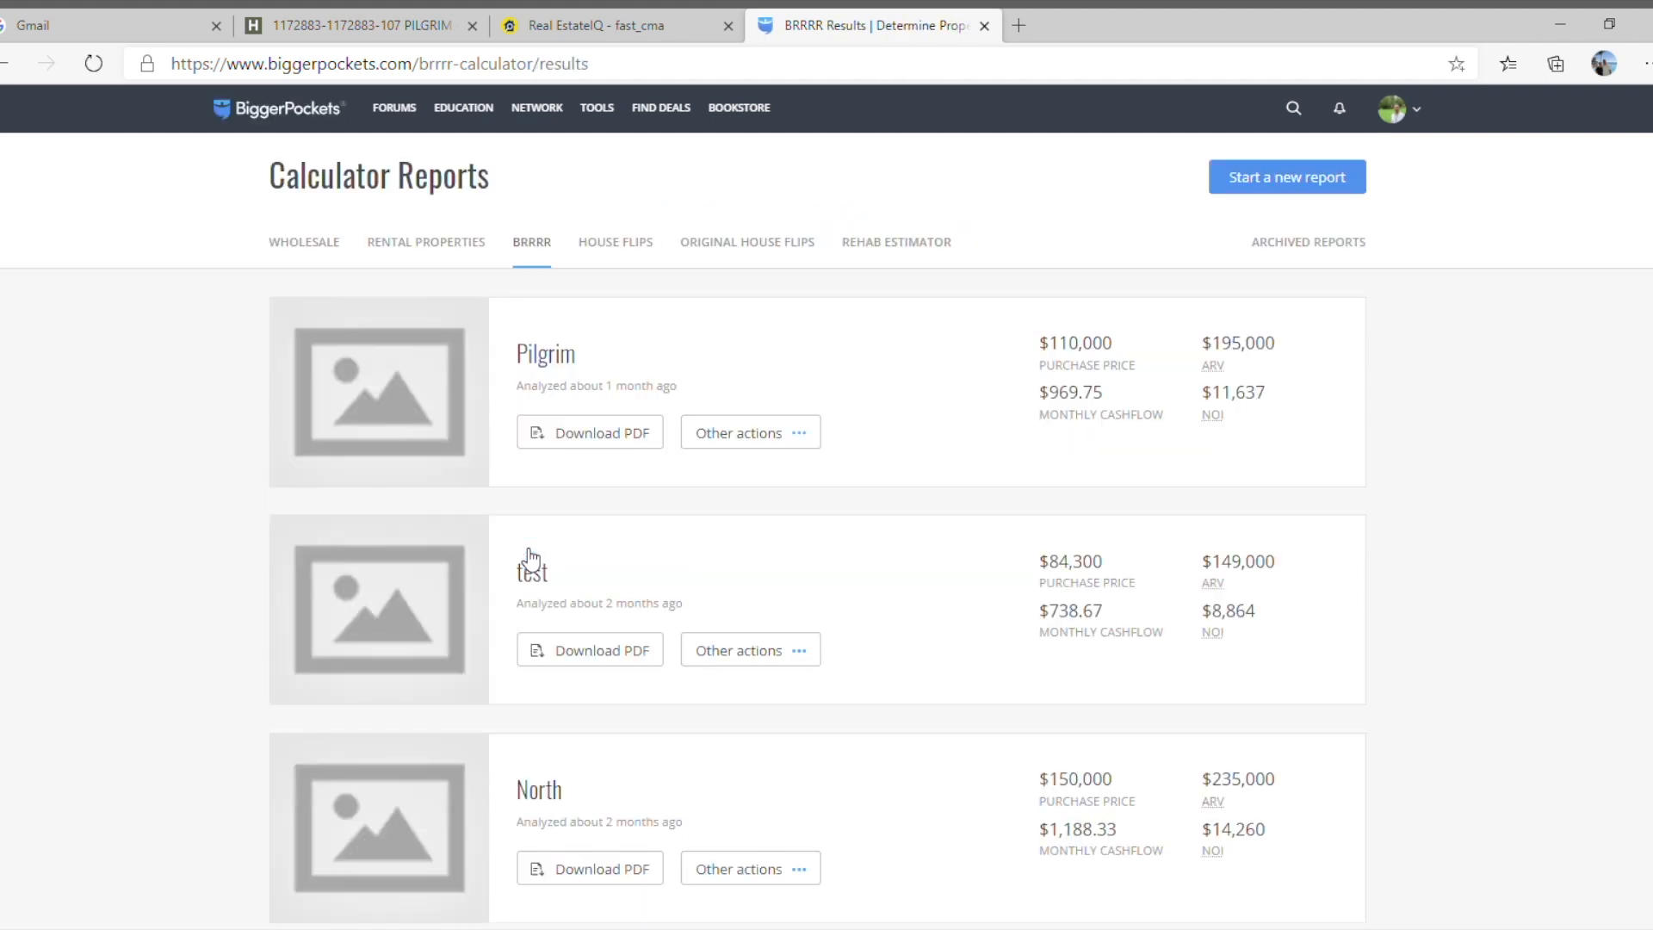
pyautogui.click(739, 433)
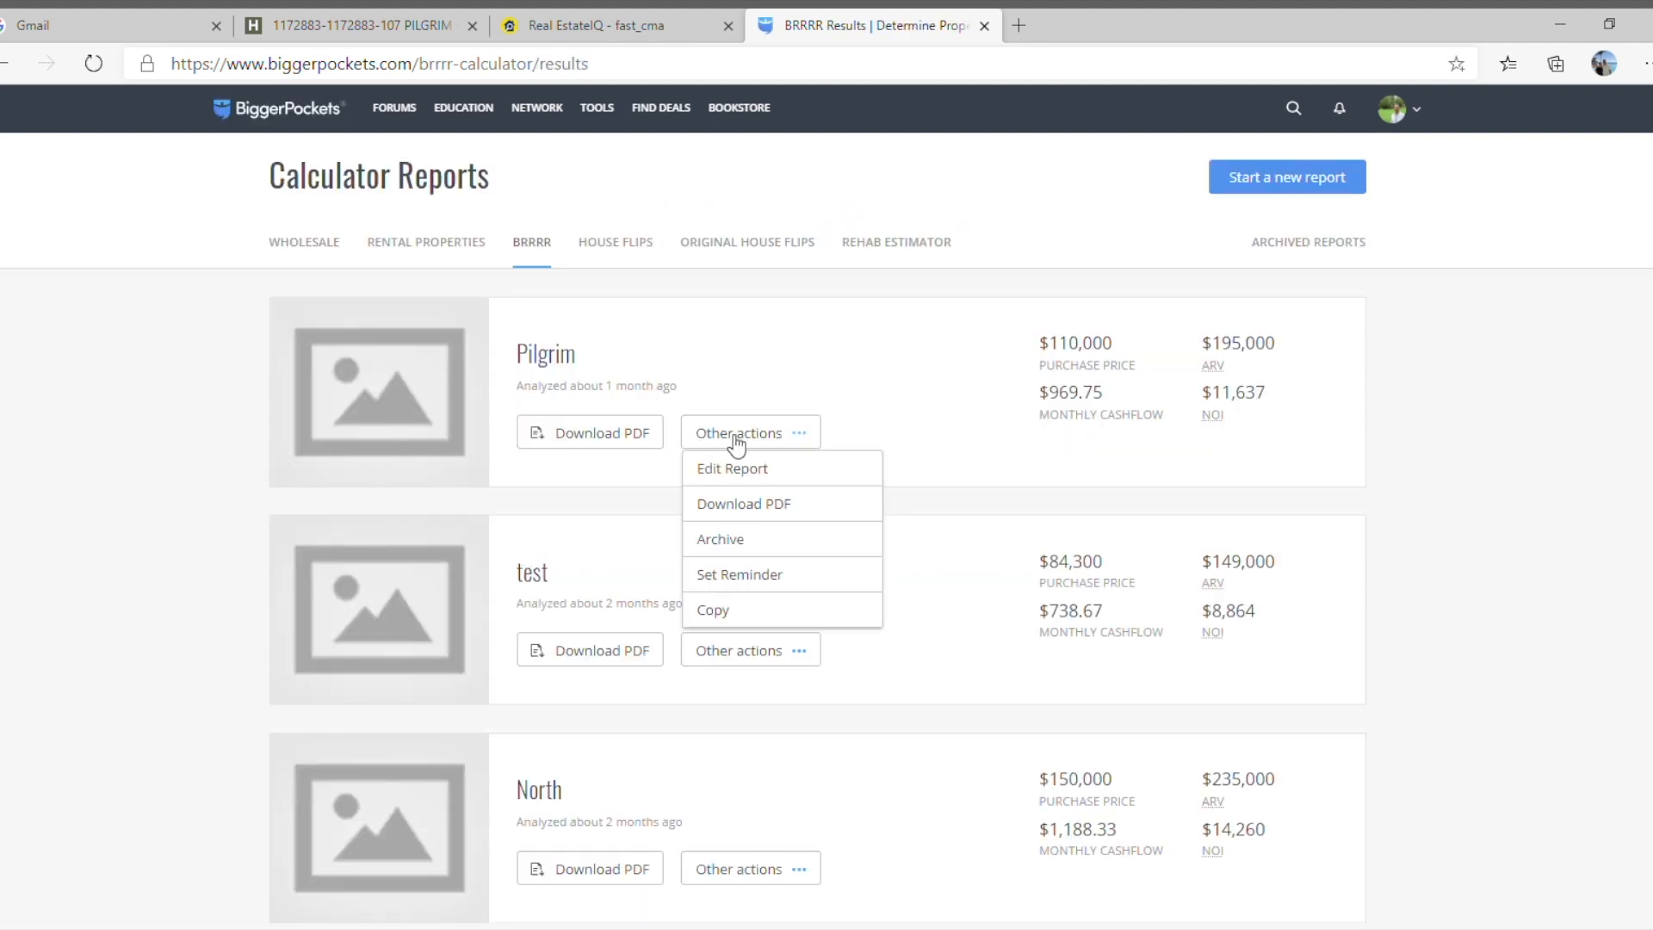
pyautogui.click(765, 473)
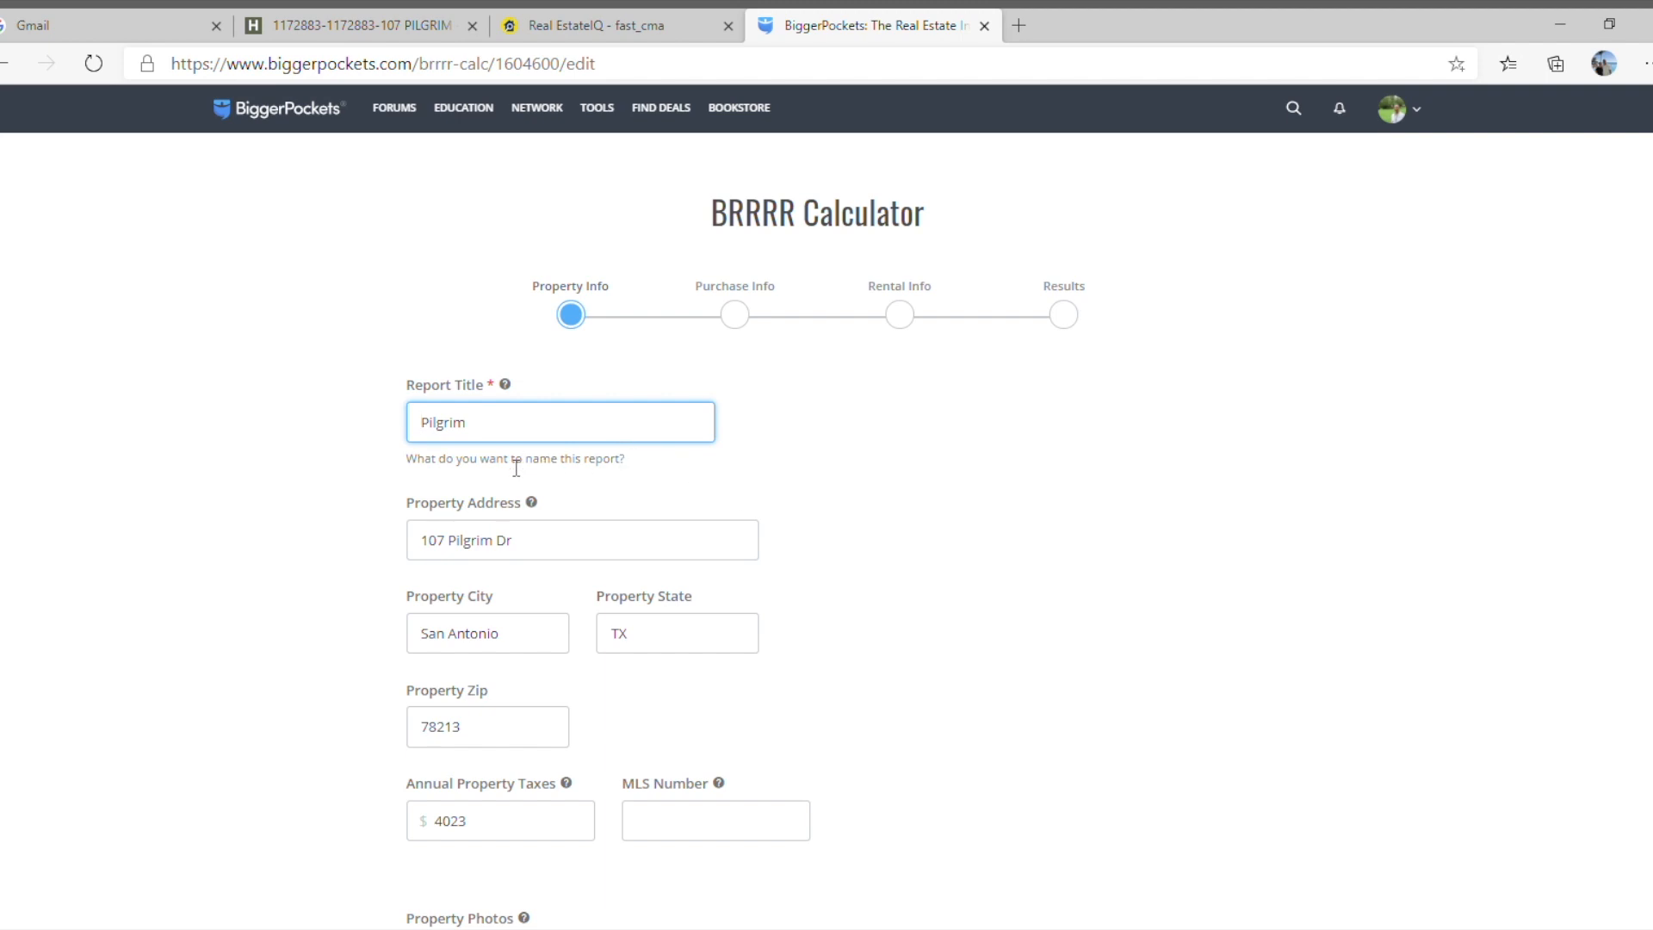
# Review the report's property address, annual taxes and sales description, and continue to the purchase information.
pyautogui.scroll(-1, 516, 468)
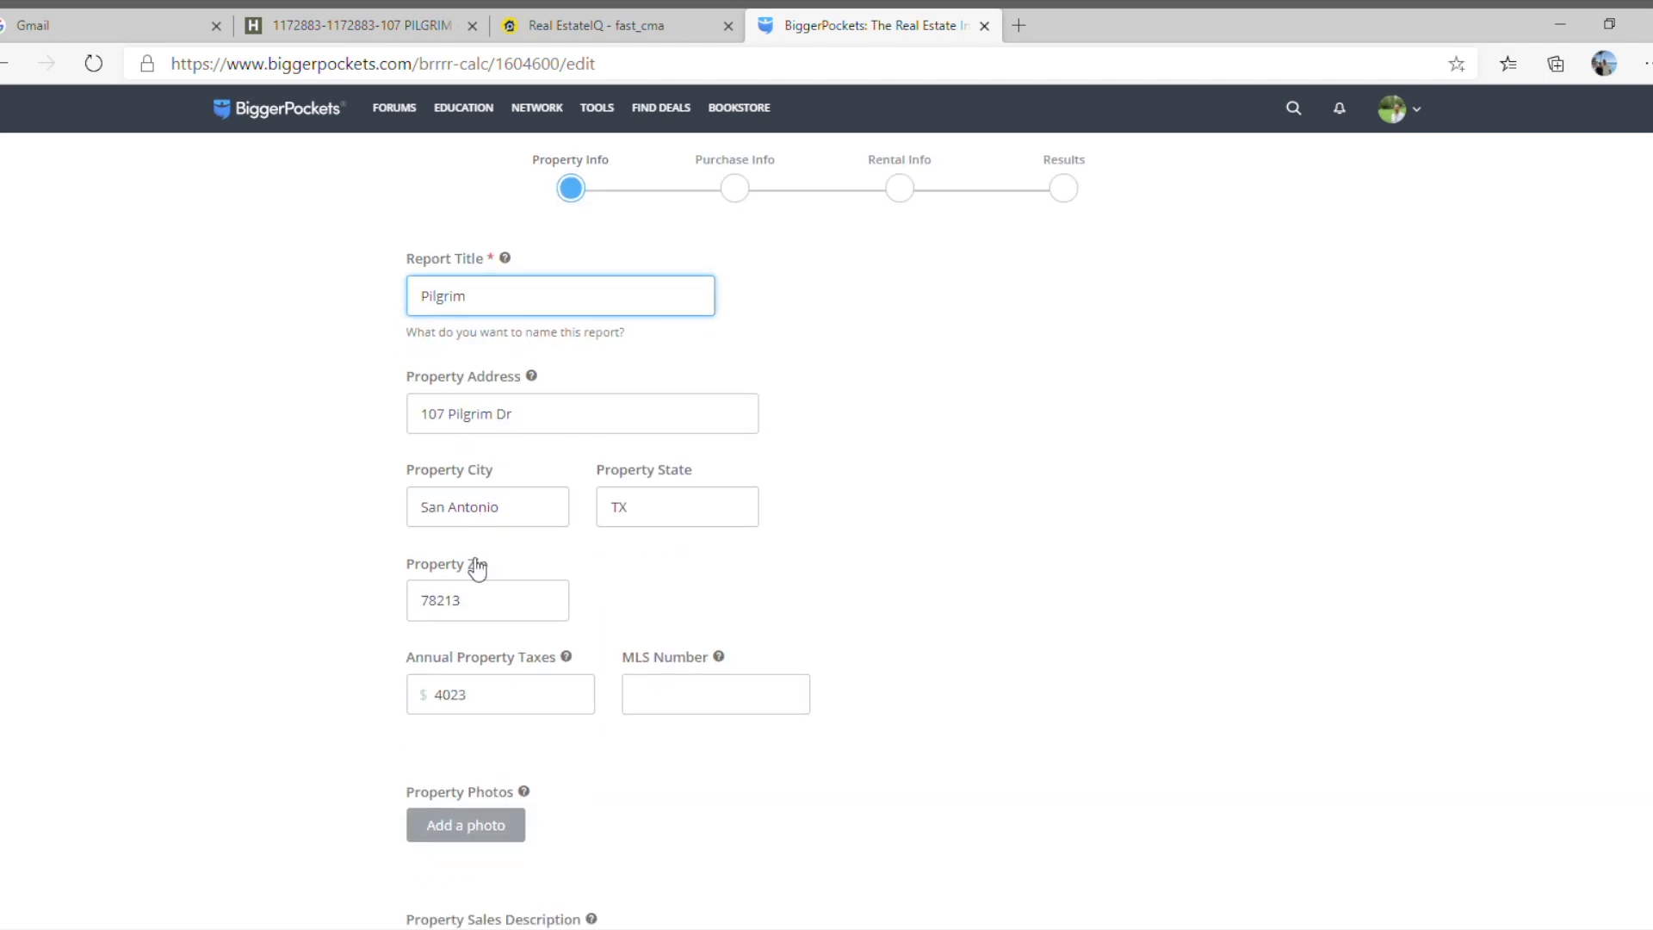
pyautogui.scroll(-1, 476, 568)
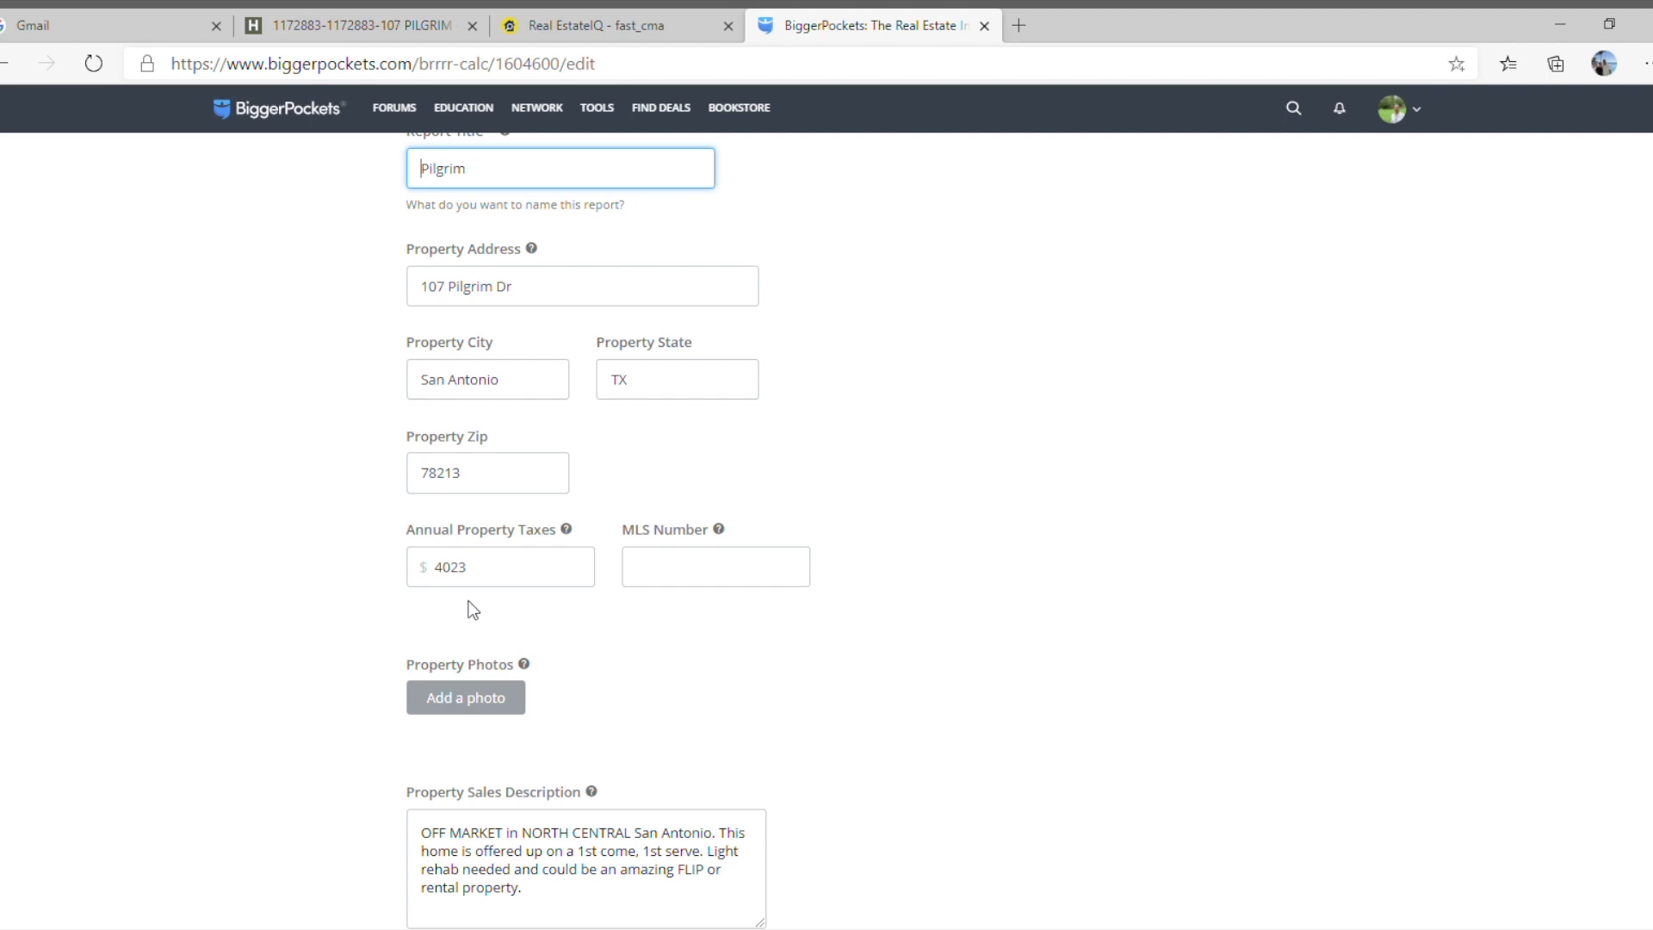
pyautogui.scroll(-2, 472, 609)
pyautogui.scroll(-2, 472, 609)
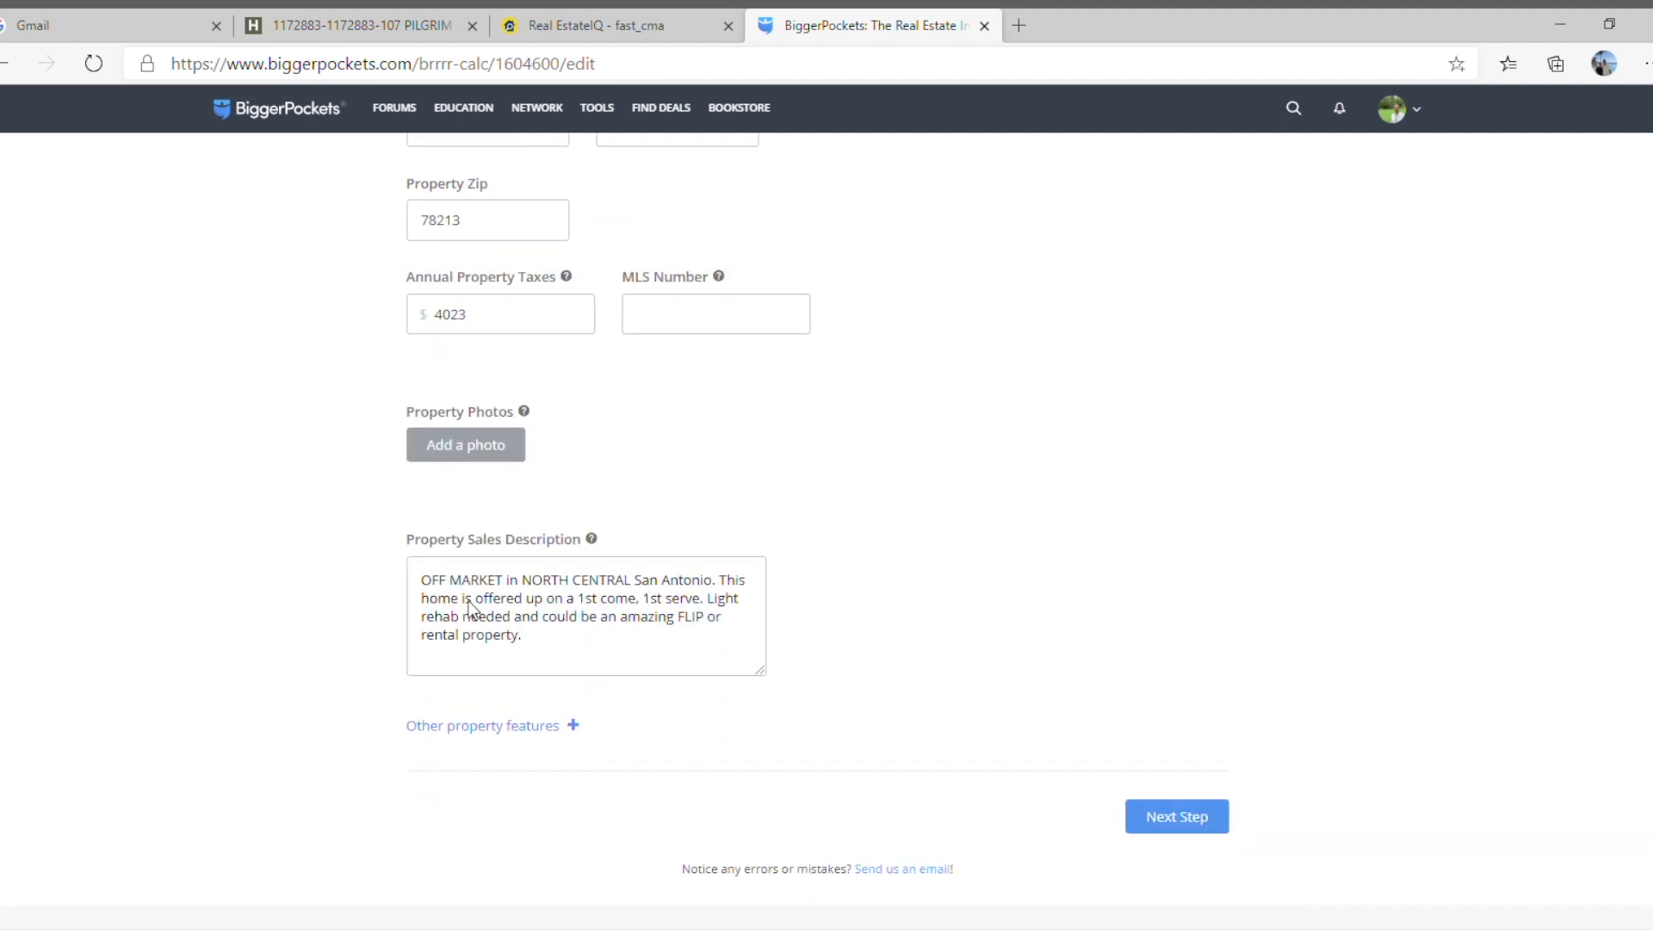
pyautogui.click(1179, 818)
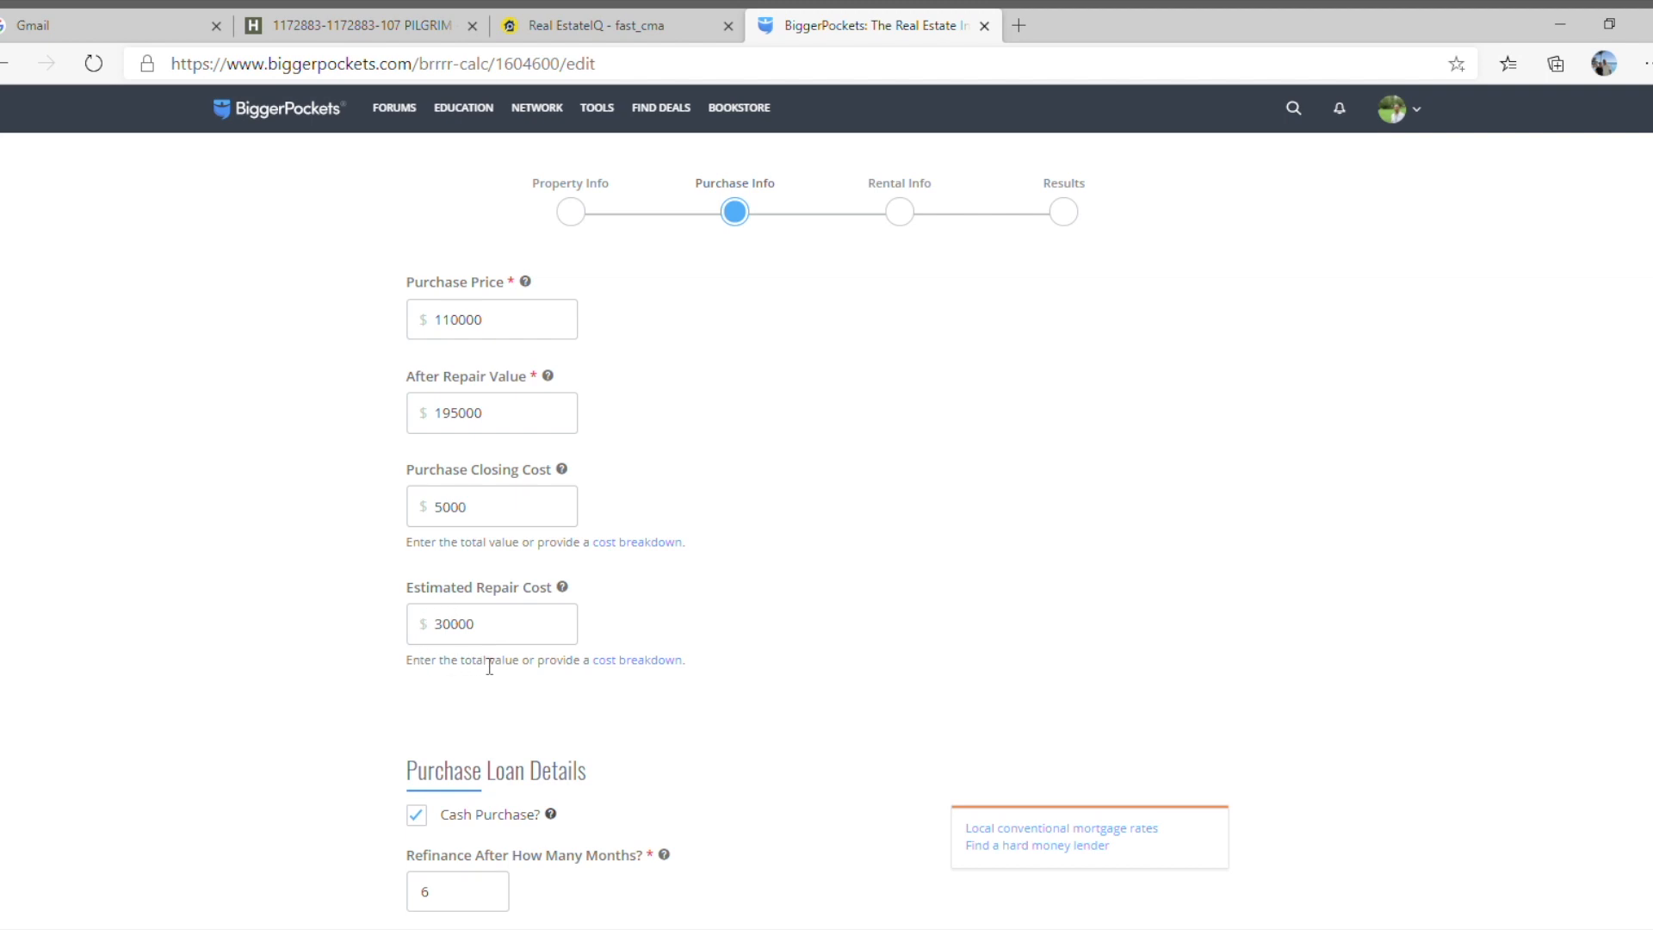
# Review the purchase costs, rehab timing and refinance loan terms, and continue to the rental information.
pyautogui.scroll(-3, 489, 667)
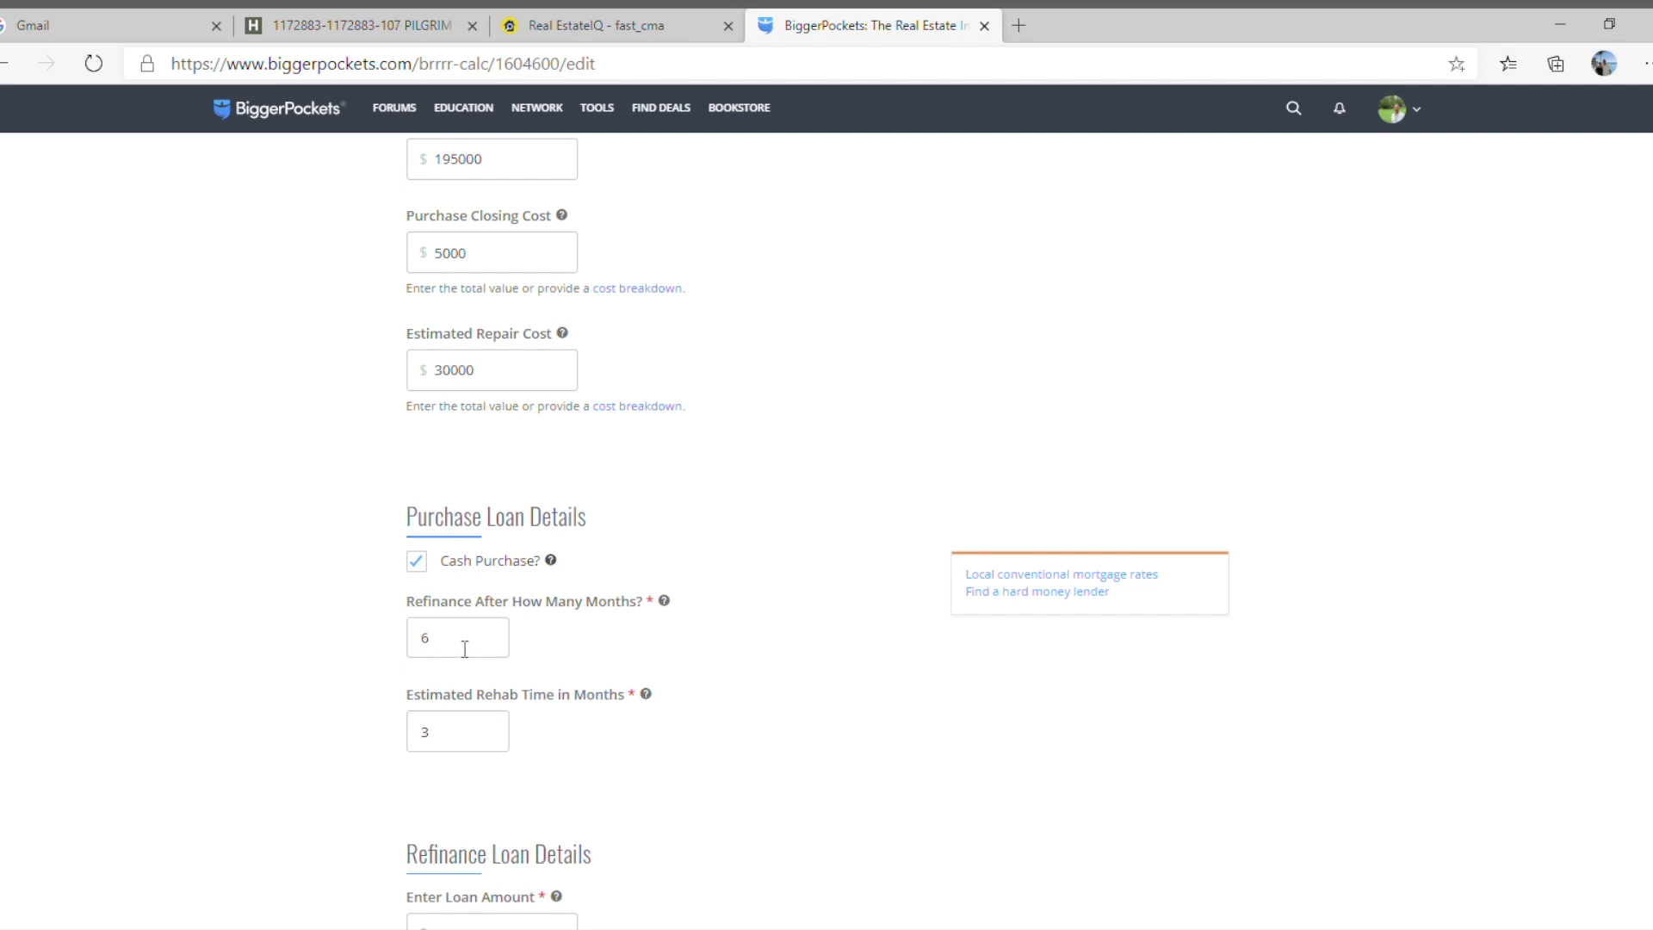
pyautogui.scroll(-2, 465, 649)
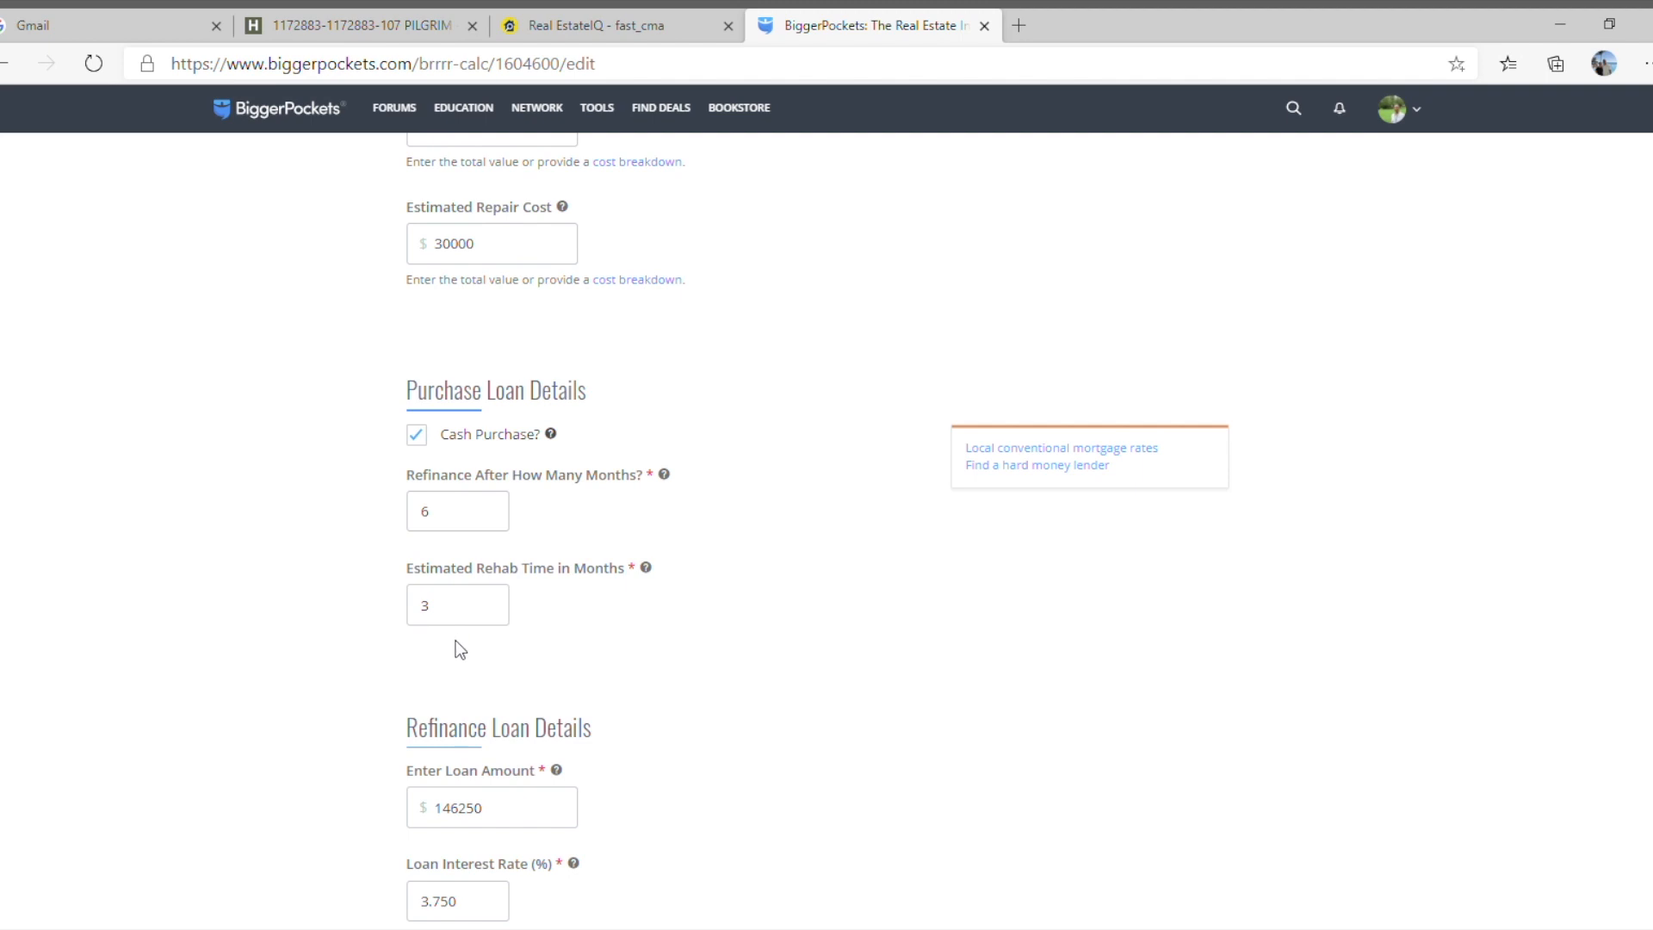
pyautogui.scroll(-3, 459, 650)
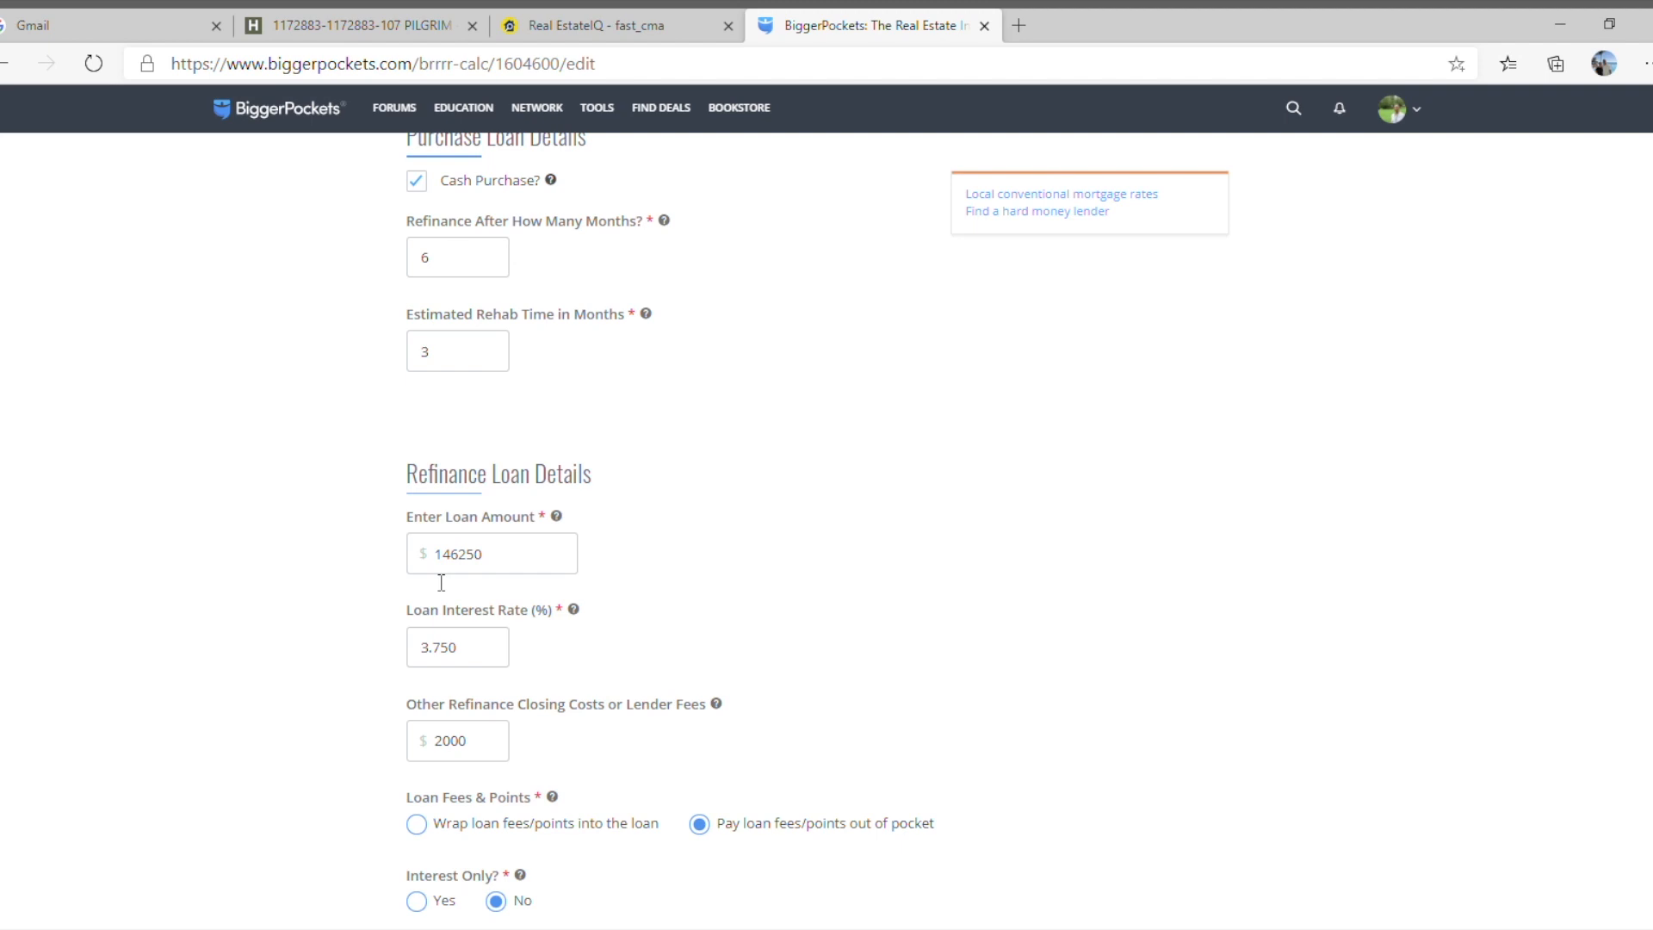
pyautogui.scroll(-1, 441, 582)
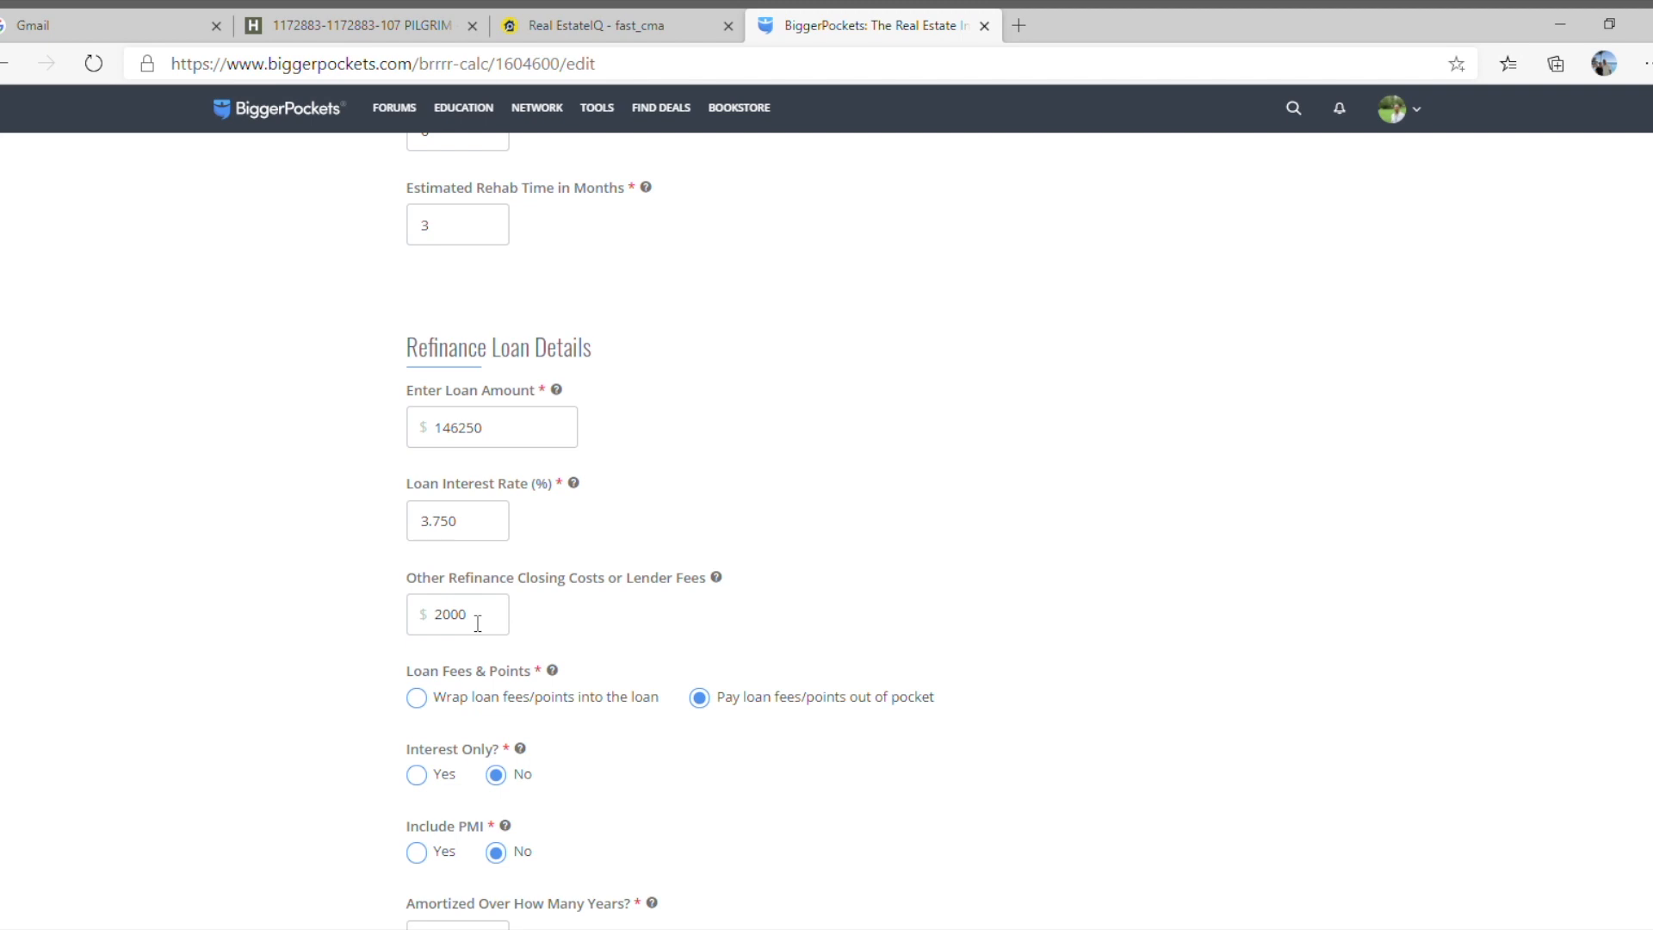
pyautogui.scroll(-5, 478, 622)
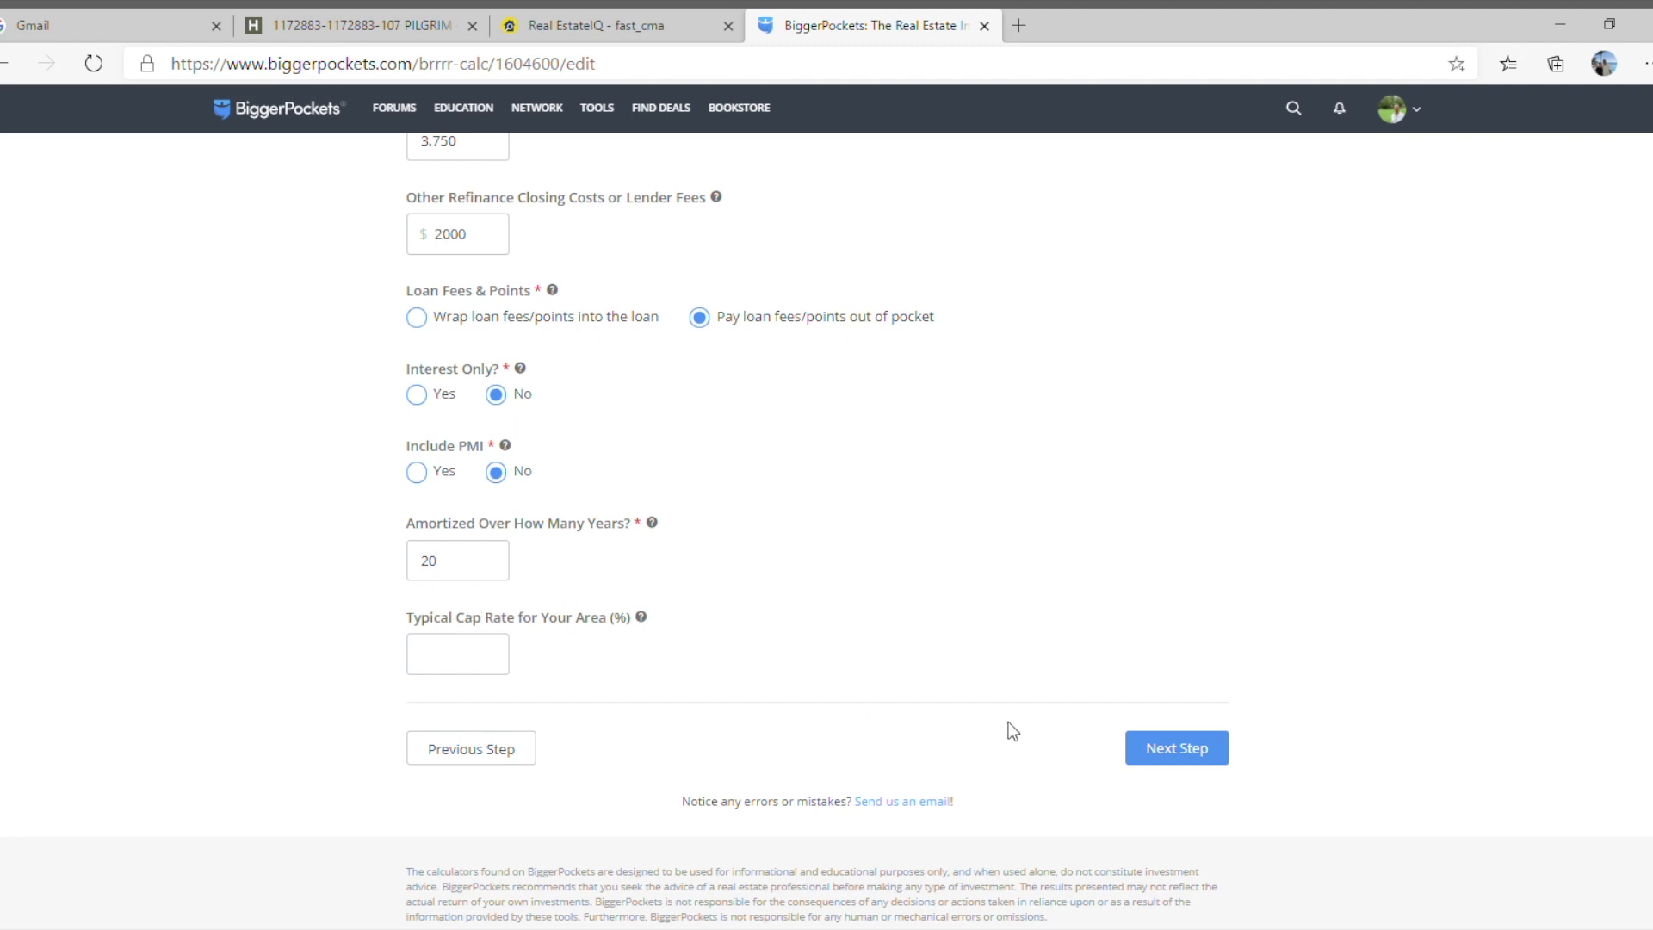
pyautogui.click(1175, 749)
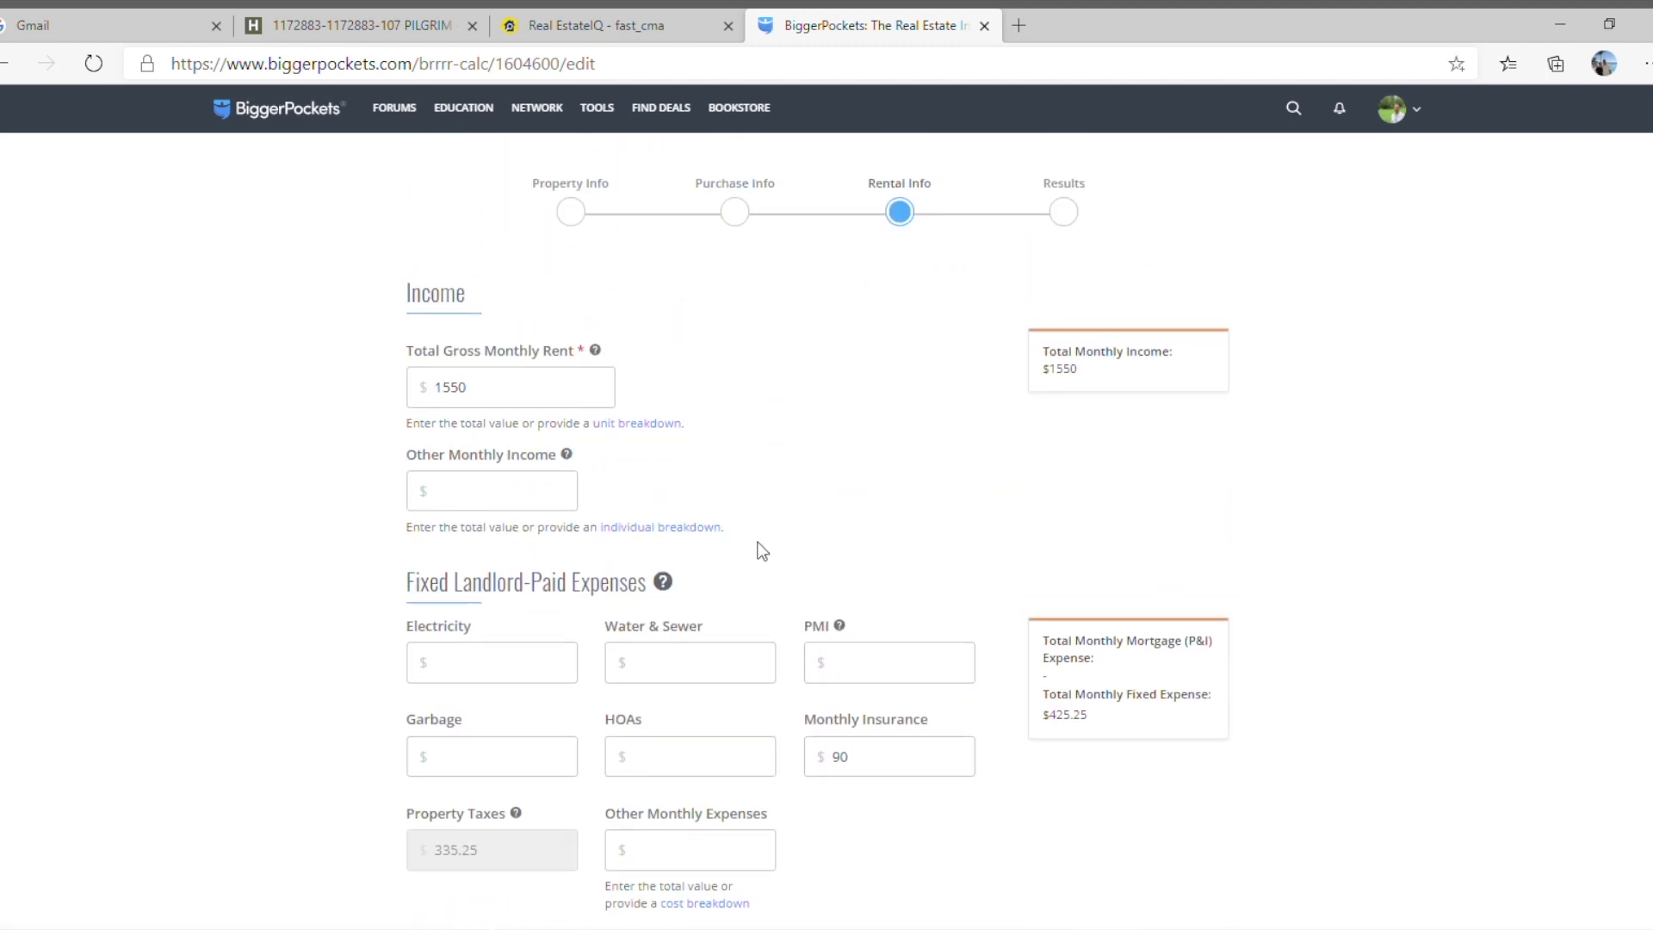
# Switch back to Real EstateIQ and view the leased CMA to check the monthly rent estimate.
pyautogui.click(609, 29)
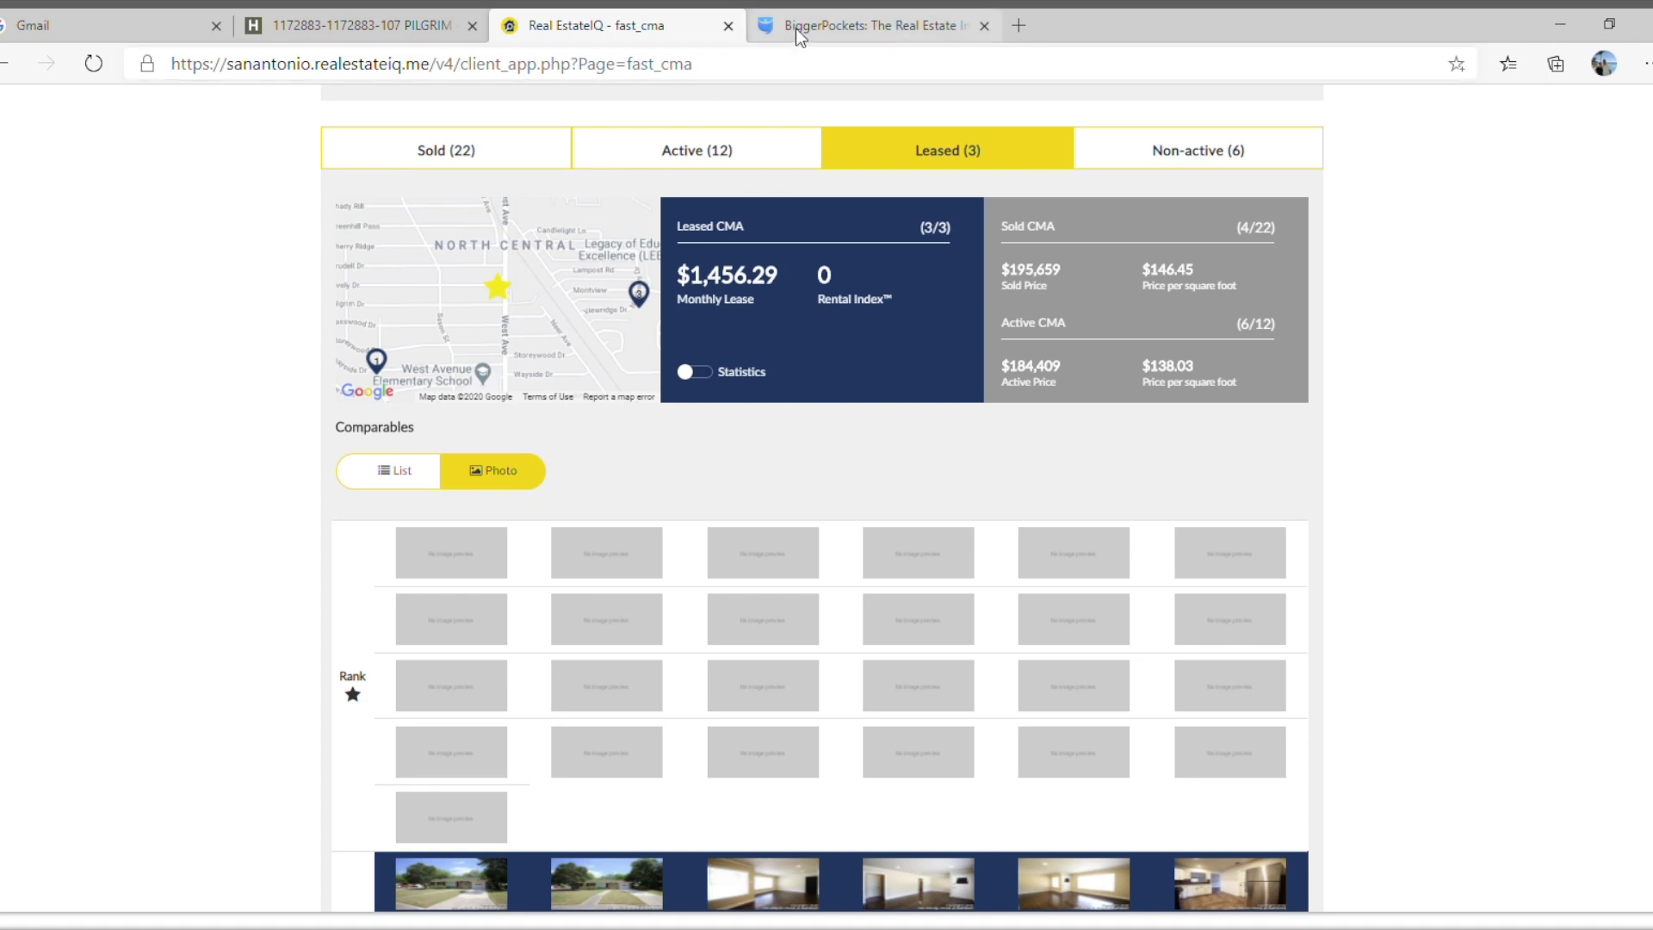
# Open the Rentometer website in a new browser tab.
pyautogui.click(860, 34)
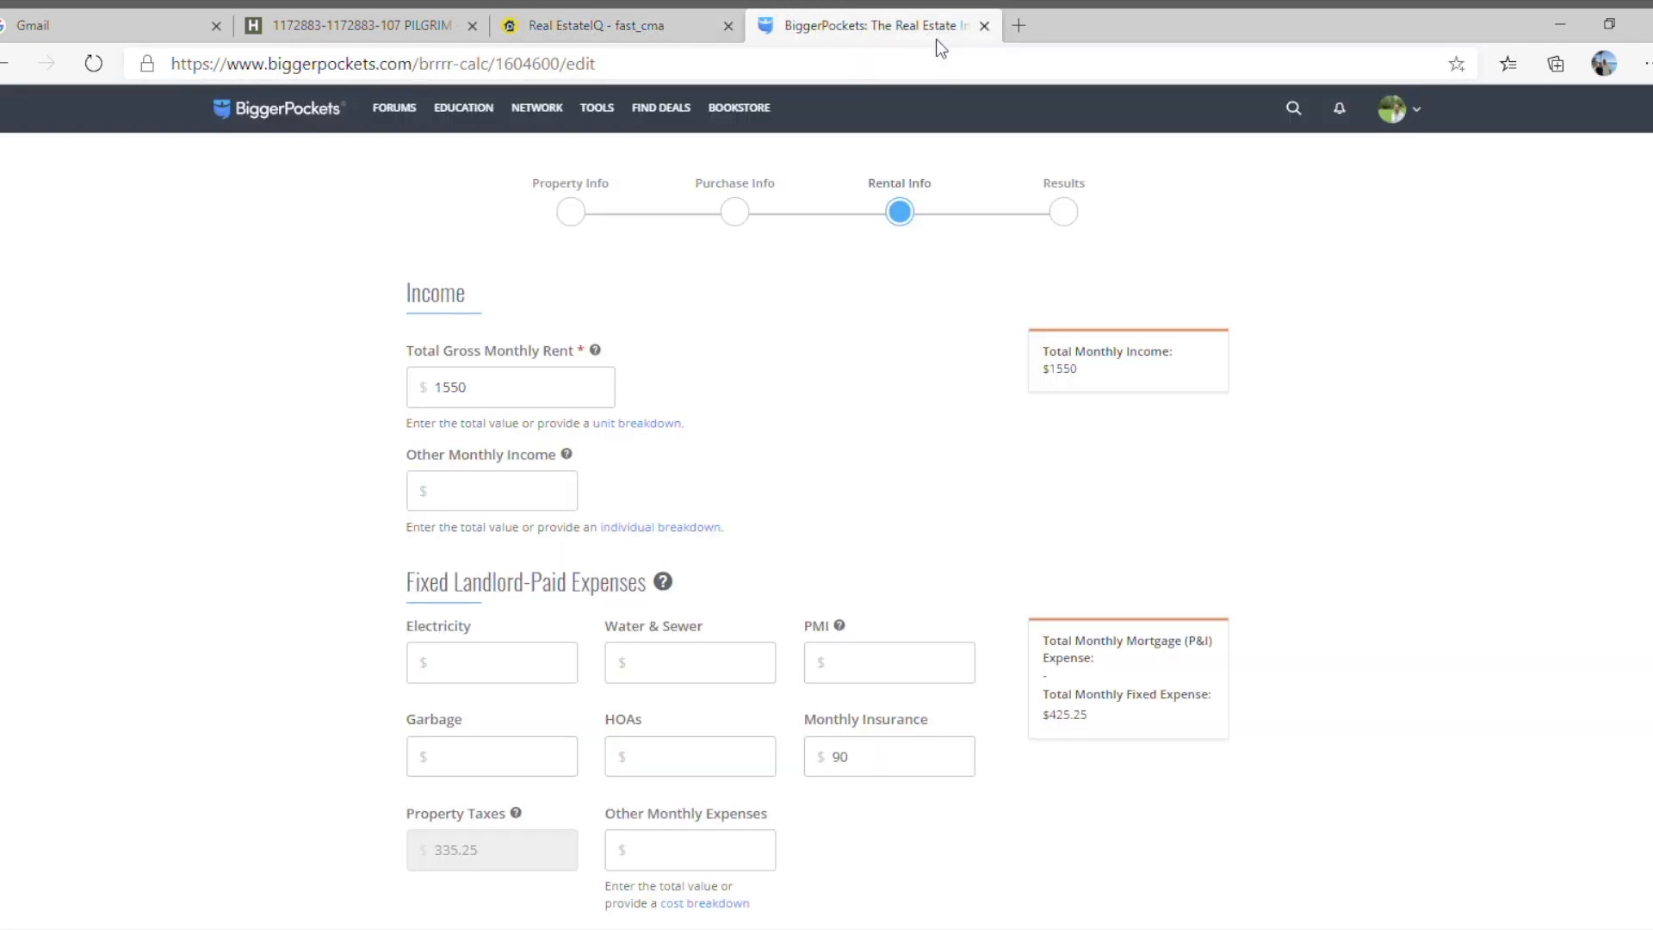
pyautogui.click(1020, 26)
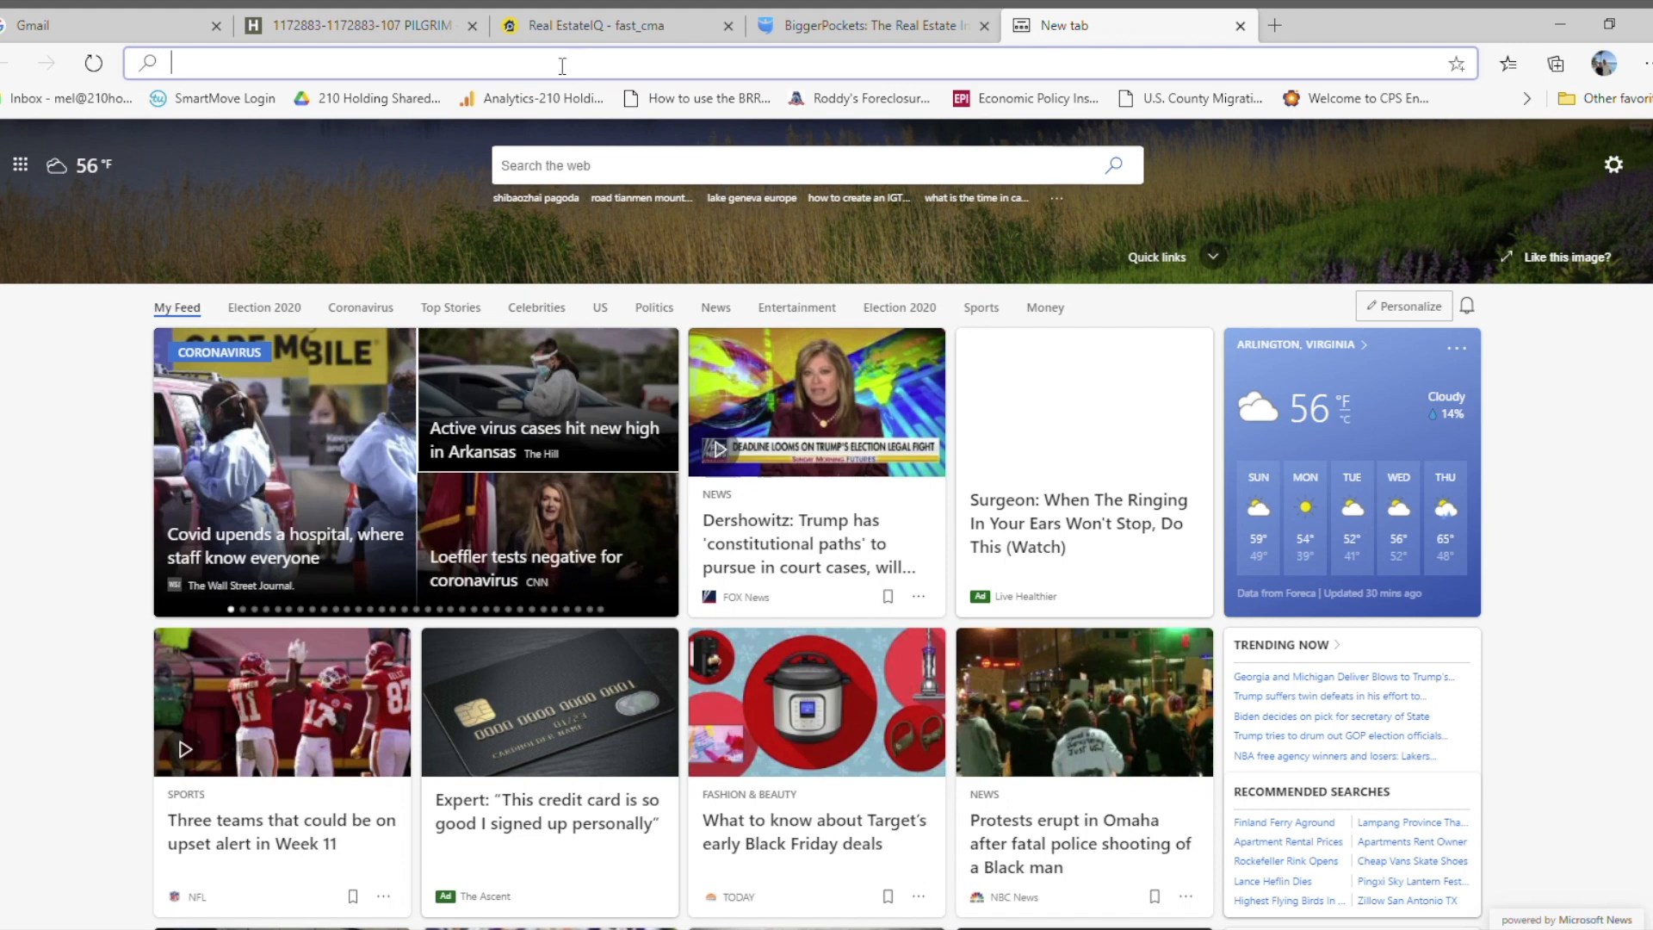
pyautogui.write('re')
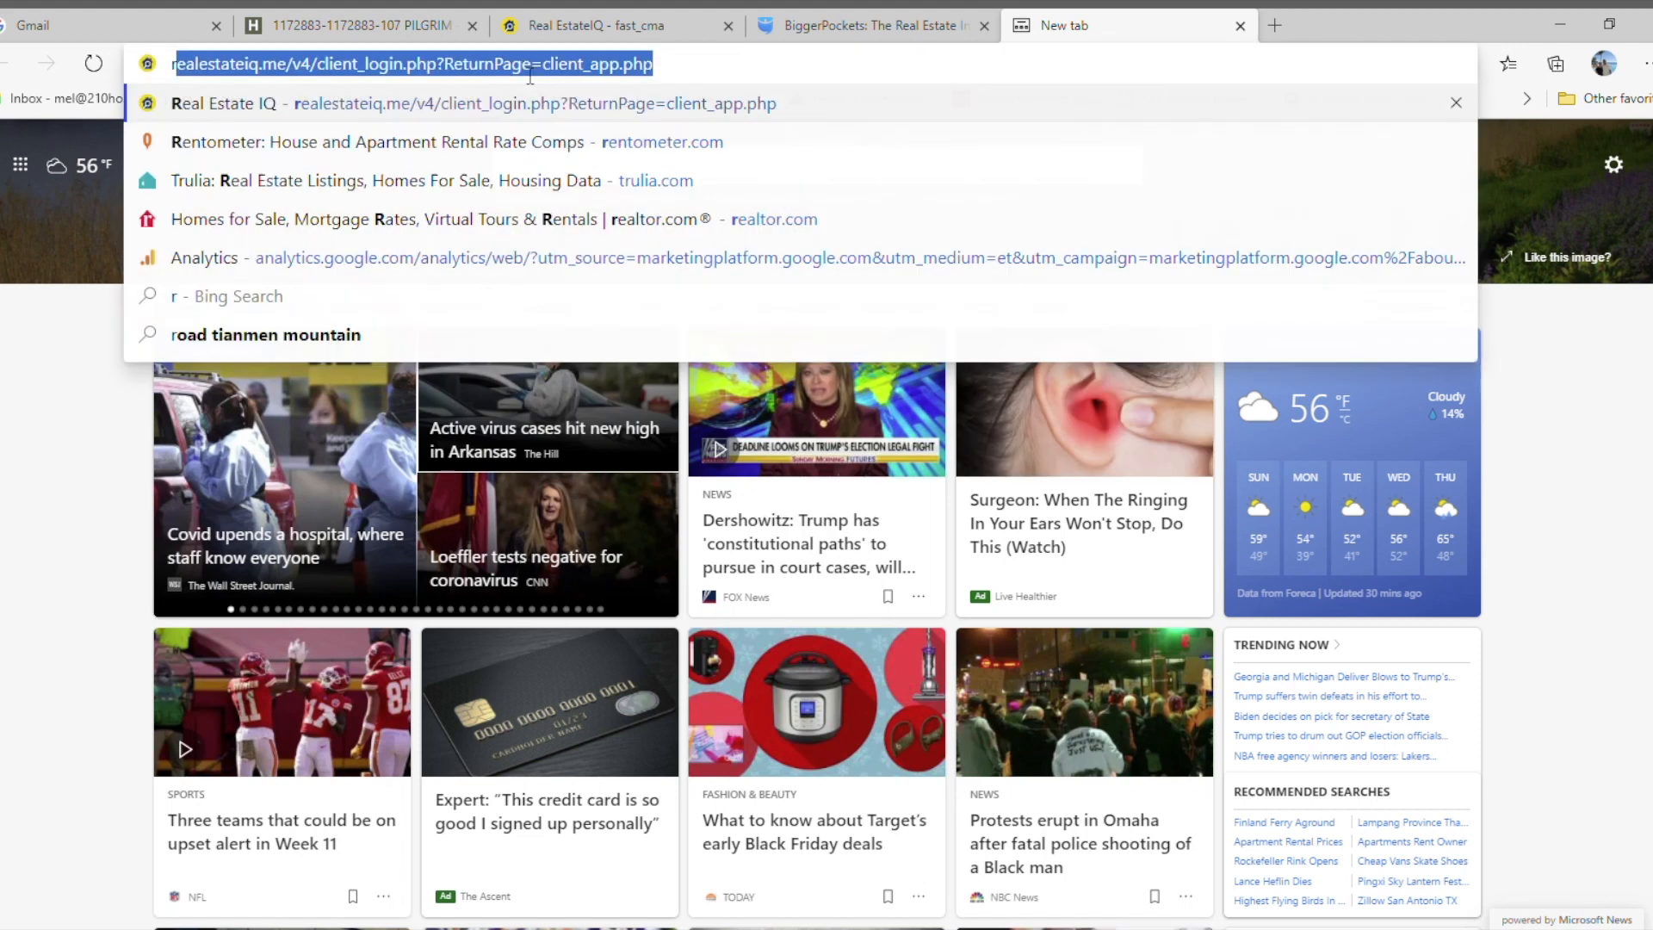
pyautogui.click(375, 137)
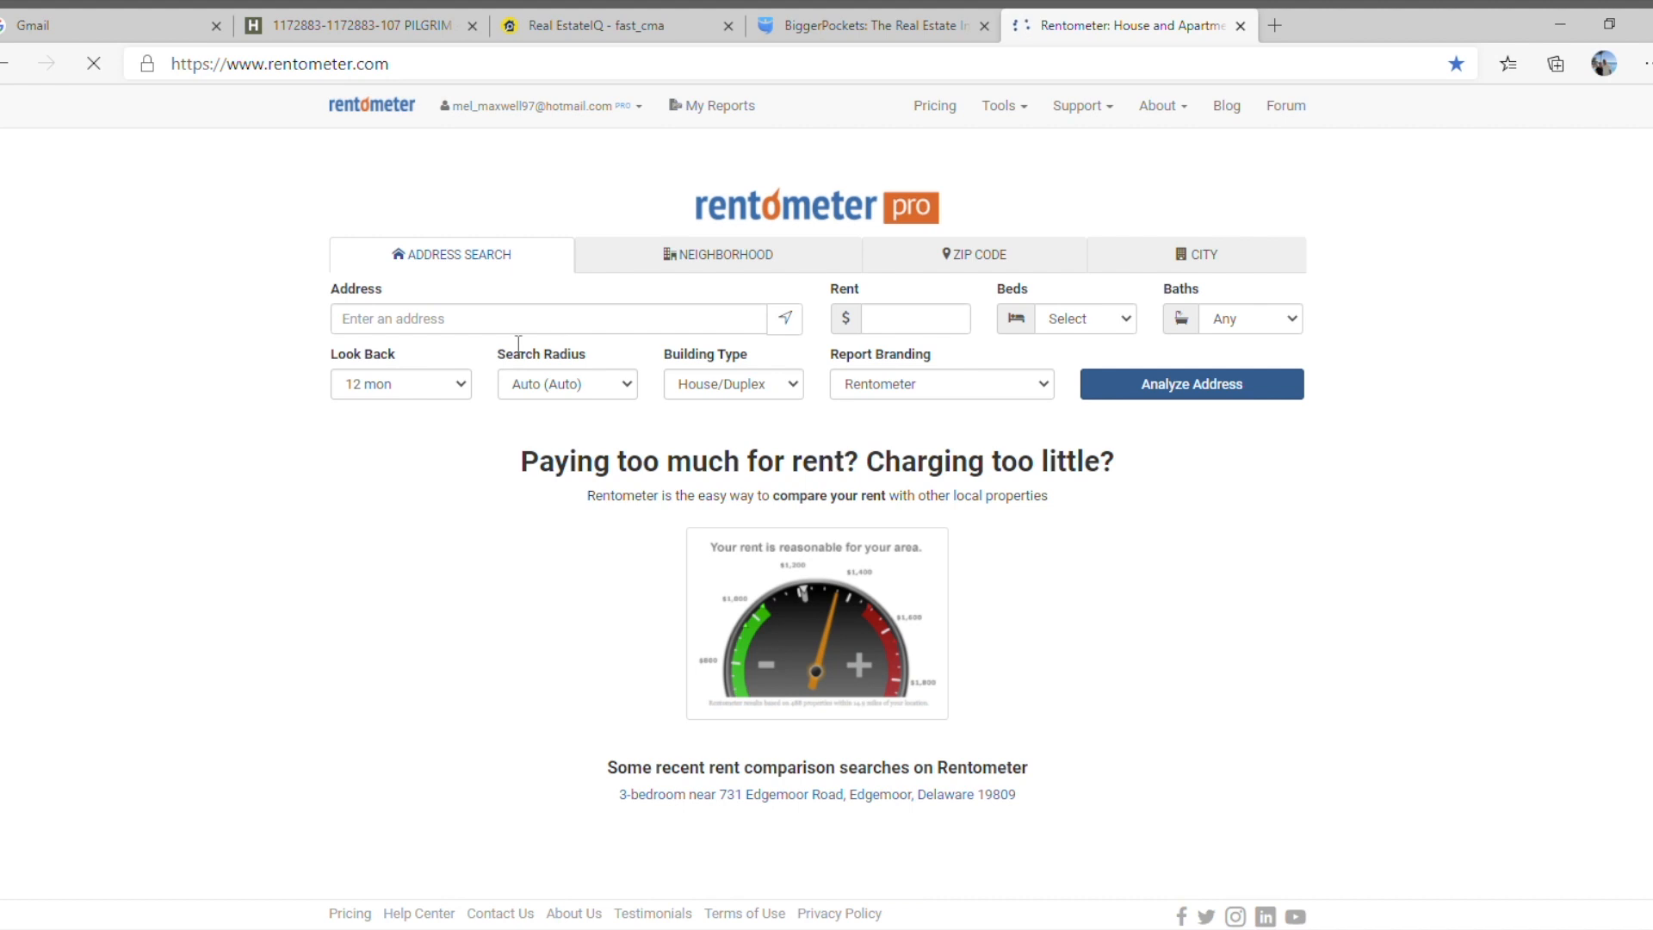
# Run a rent analysis for the Pilgrim property's address with $1500 rent, 4 beds and 1½ or more baths.
pyautogui.click(514, 320)
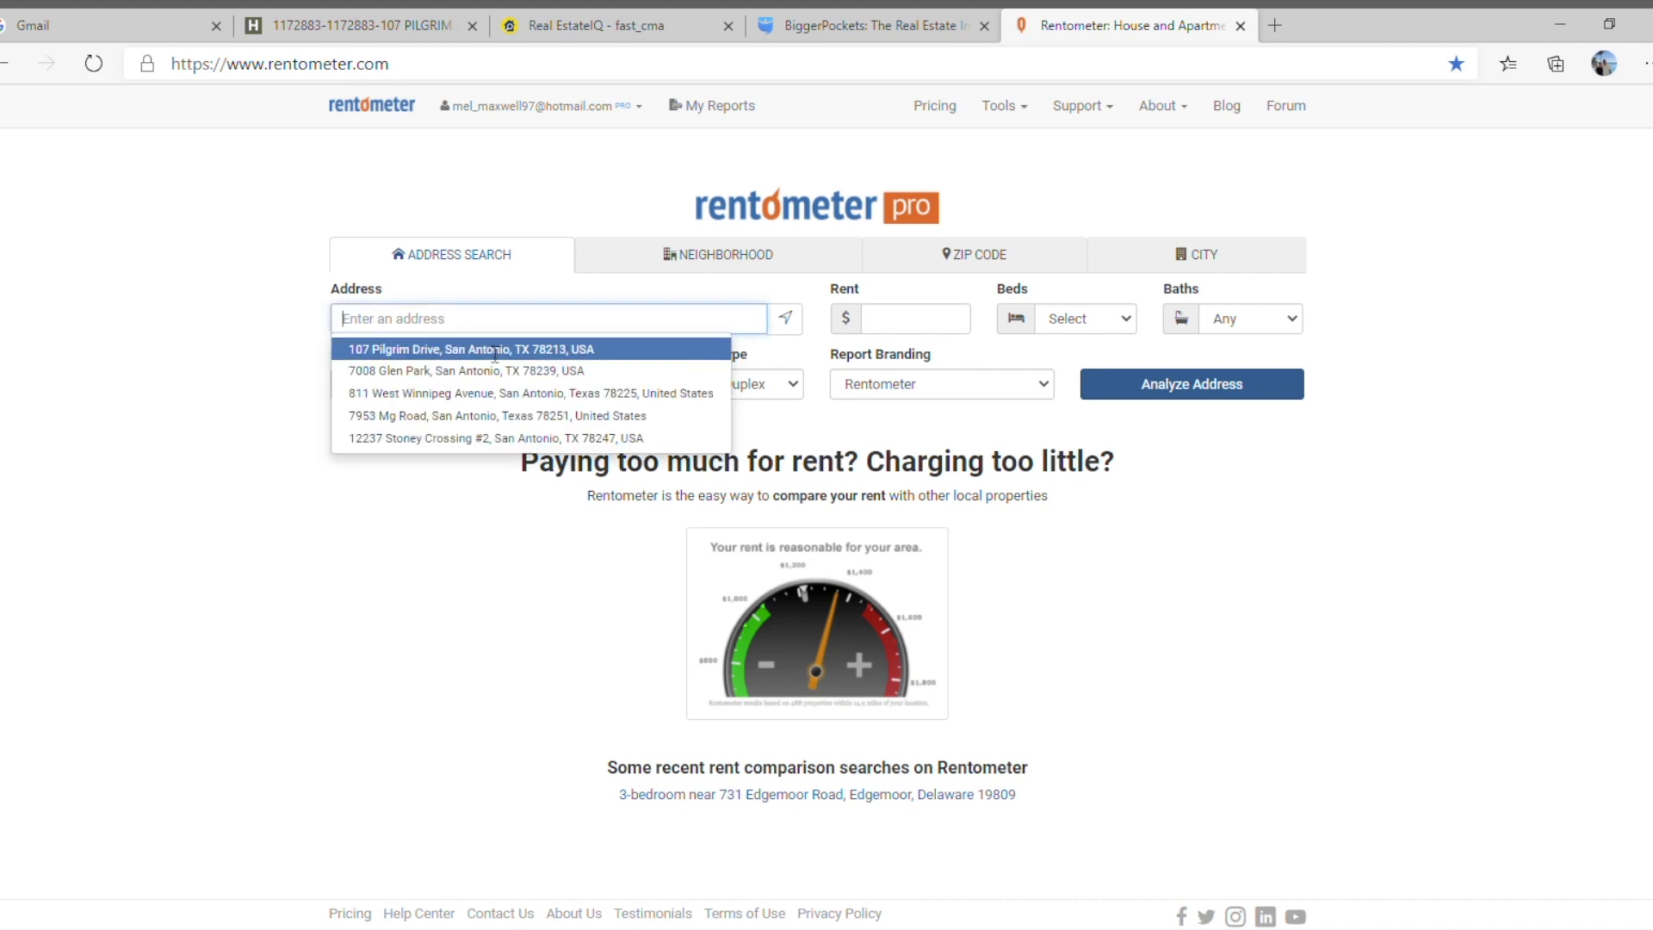
pyautogui.click(482, 348)
pyautogui.click(900, 327)
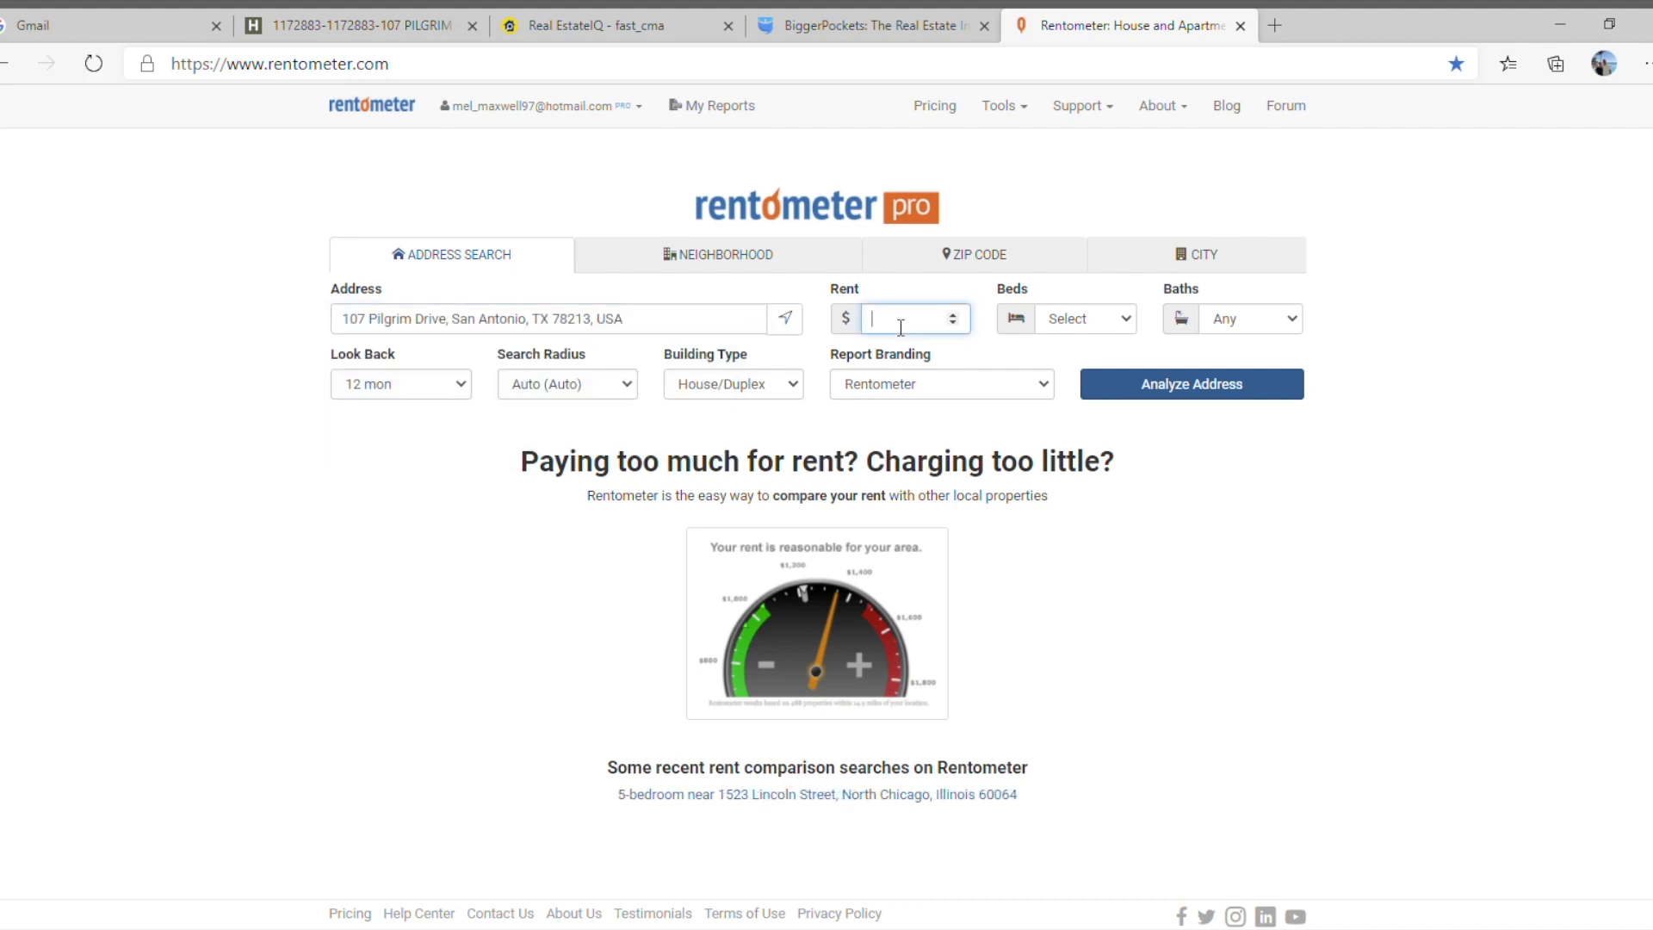
pyautogui.write('1500')
pyautogui.click(1128, 323)
pyautogui.click(1093, 463)
pyautogui.click(1283, 336)
pyautogui.click(1232, 379)
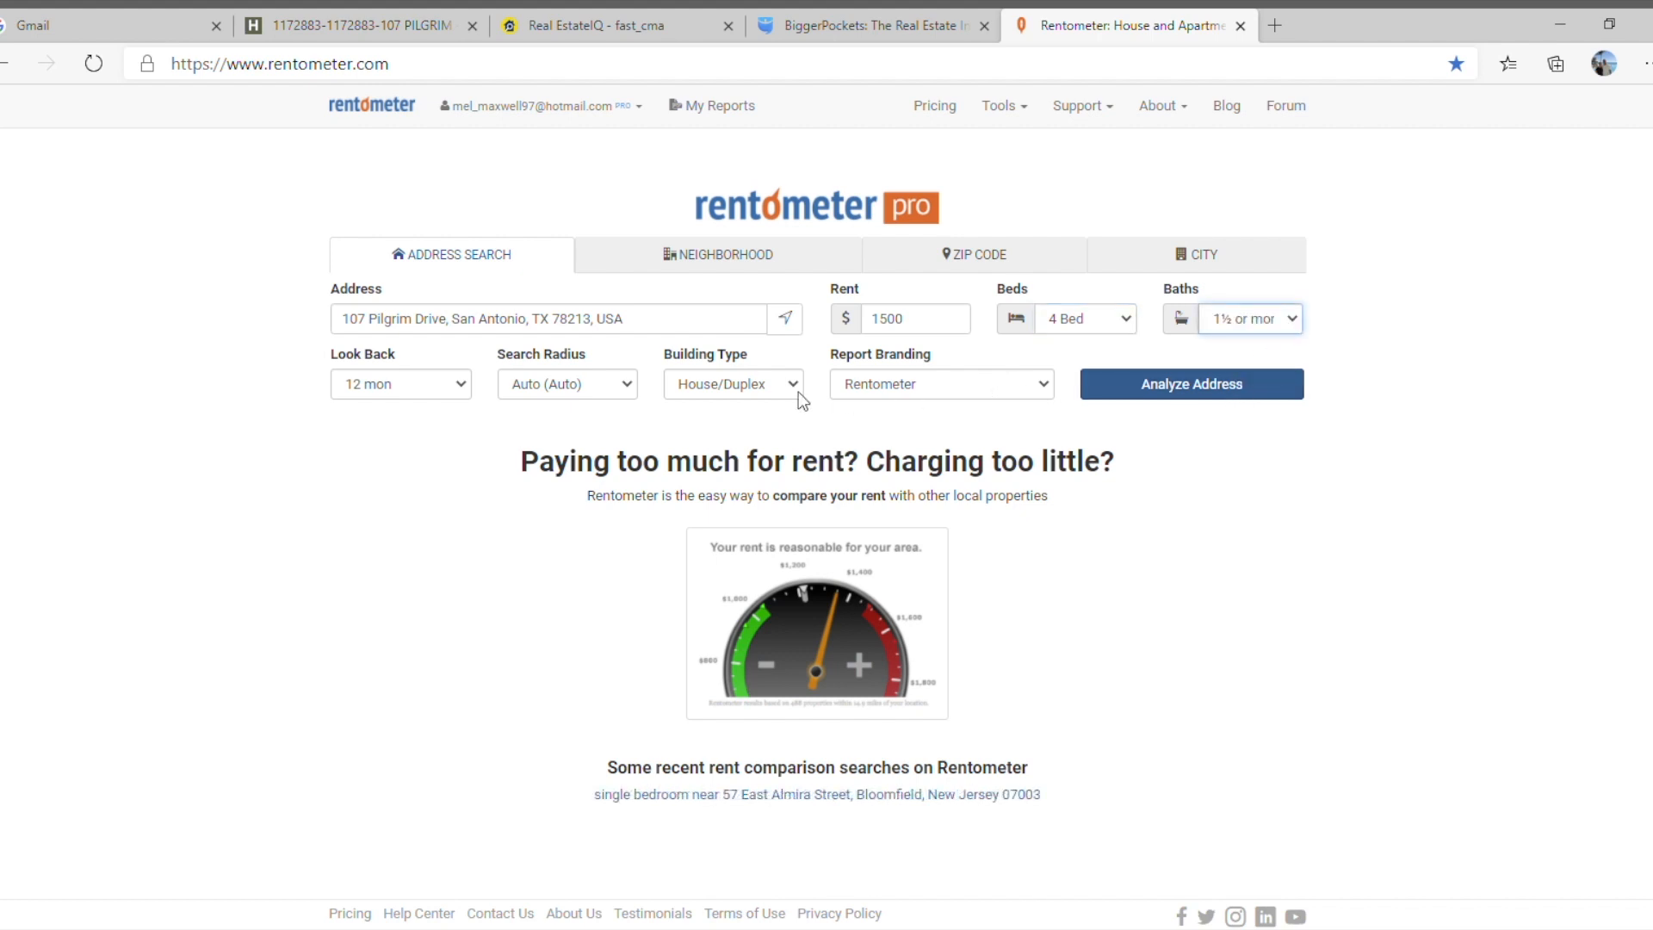
pyautogui.click(1189, 390)
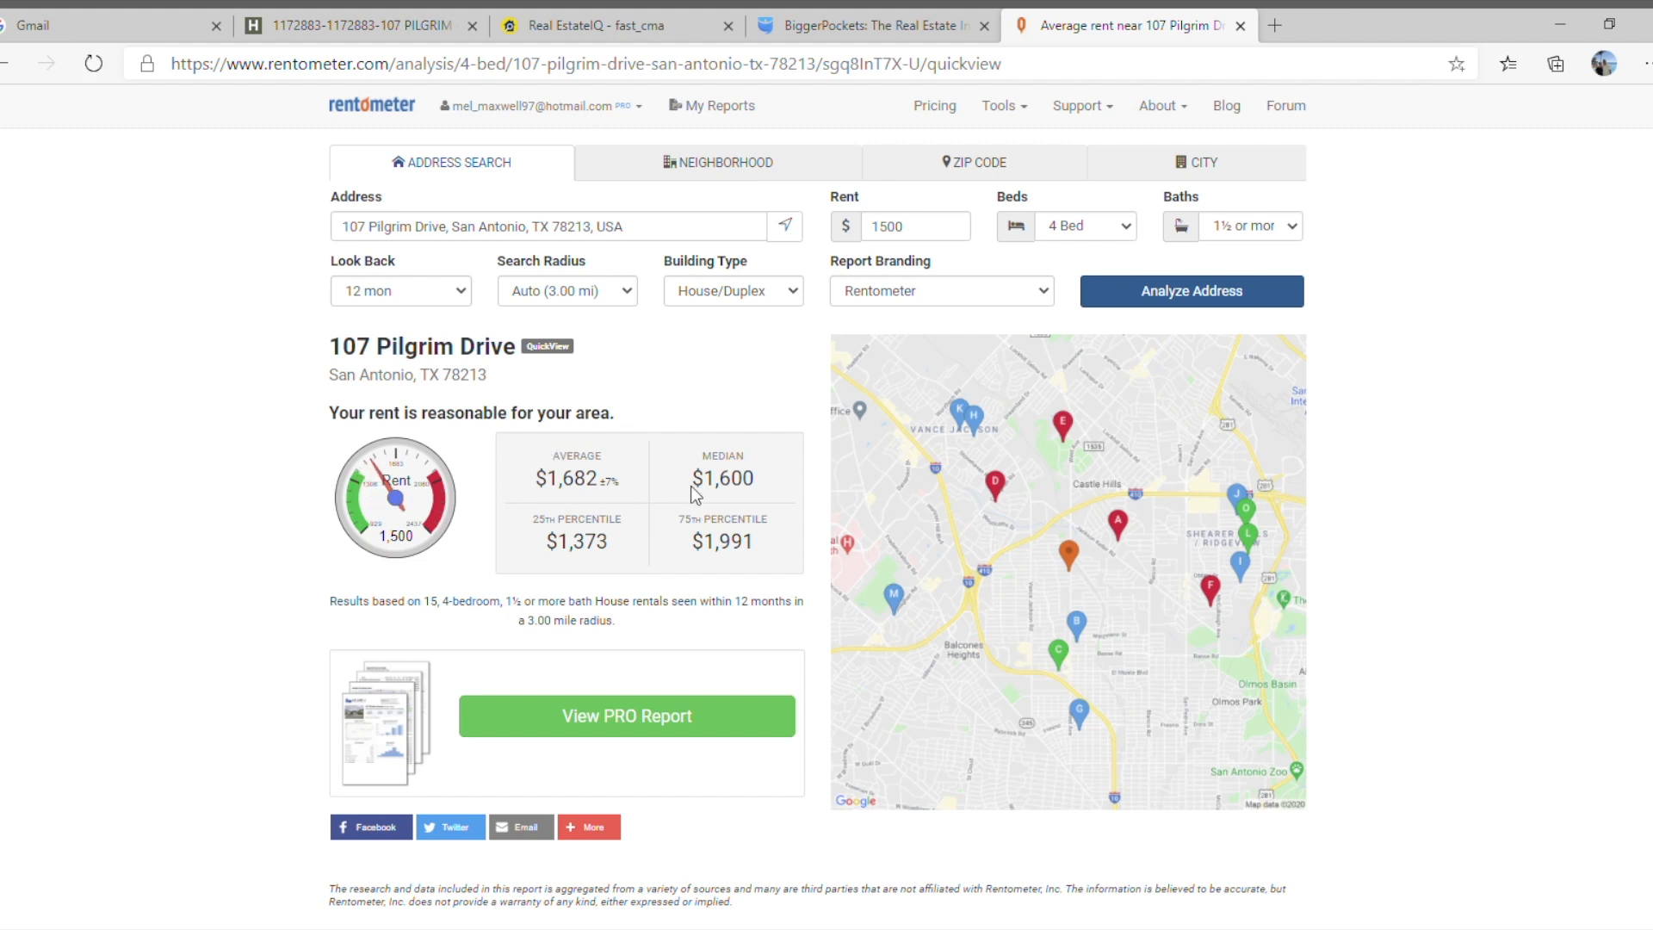
# Open the PRO report for the property and review the distances, rents and sizes of its comparable rentals.
pyautogui.click(619, 723)
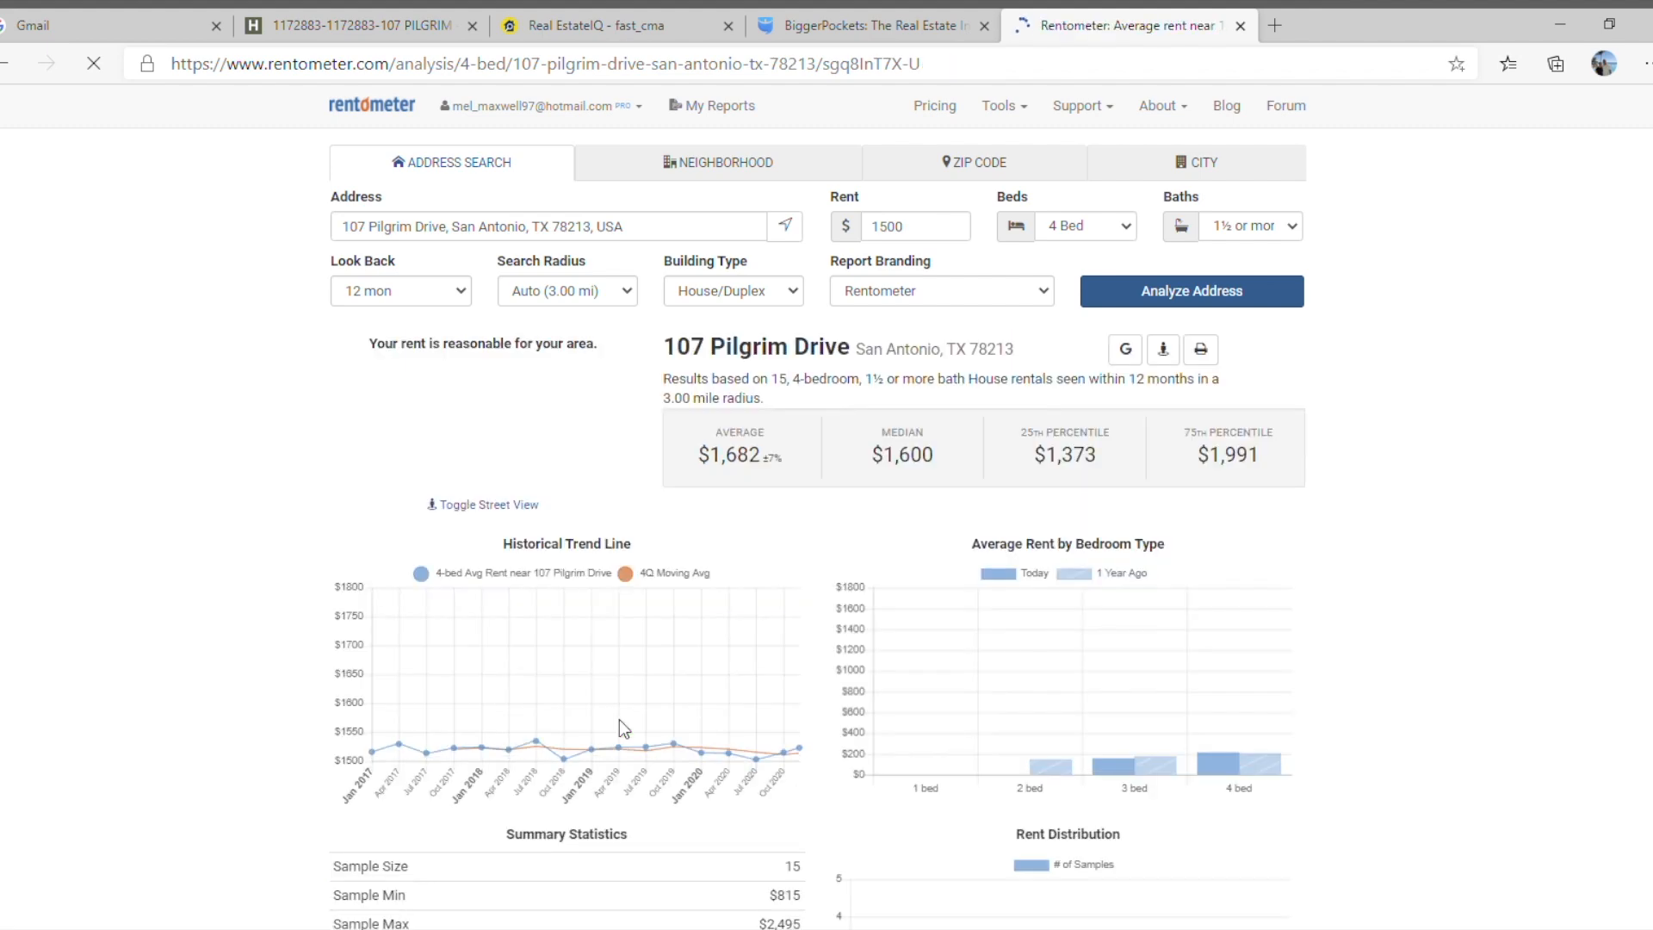
pyautogui.scroll(-5, 649, 667)
pyautogui.scroll(-10, 658, 675)
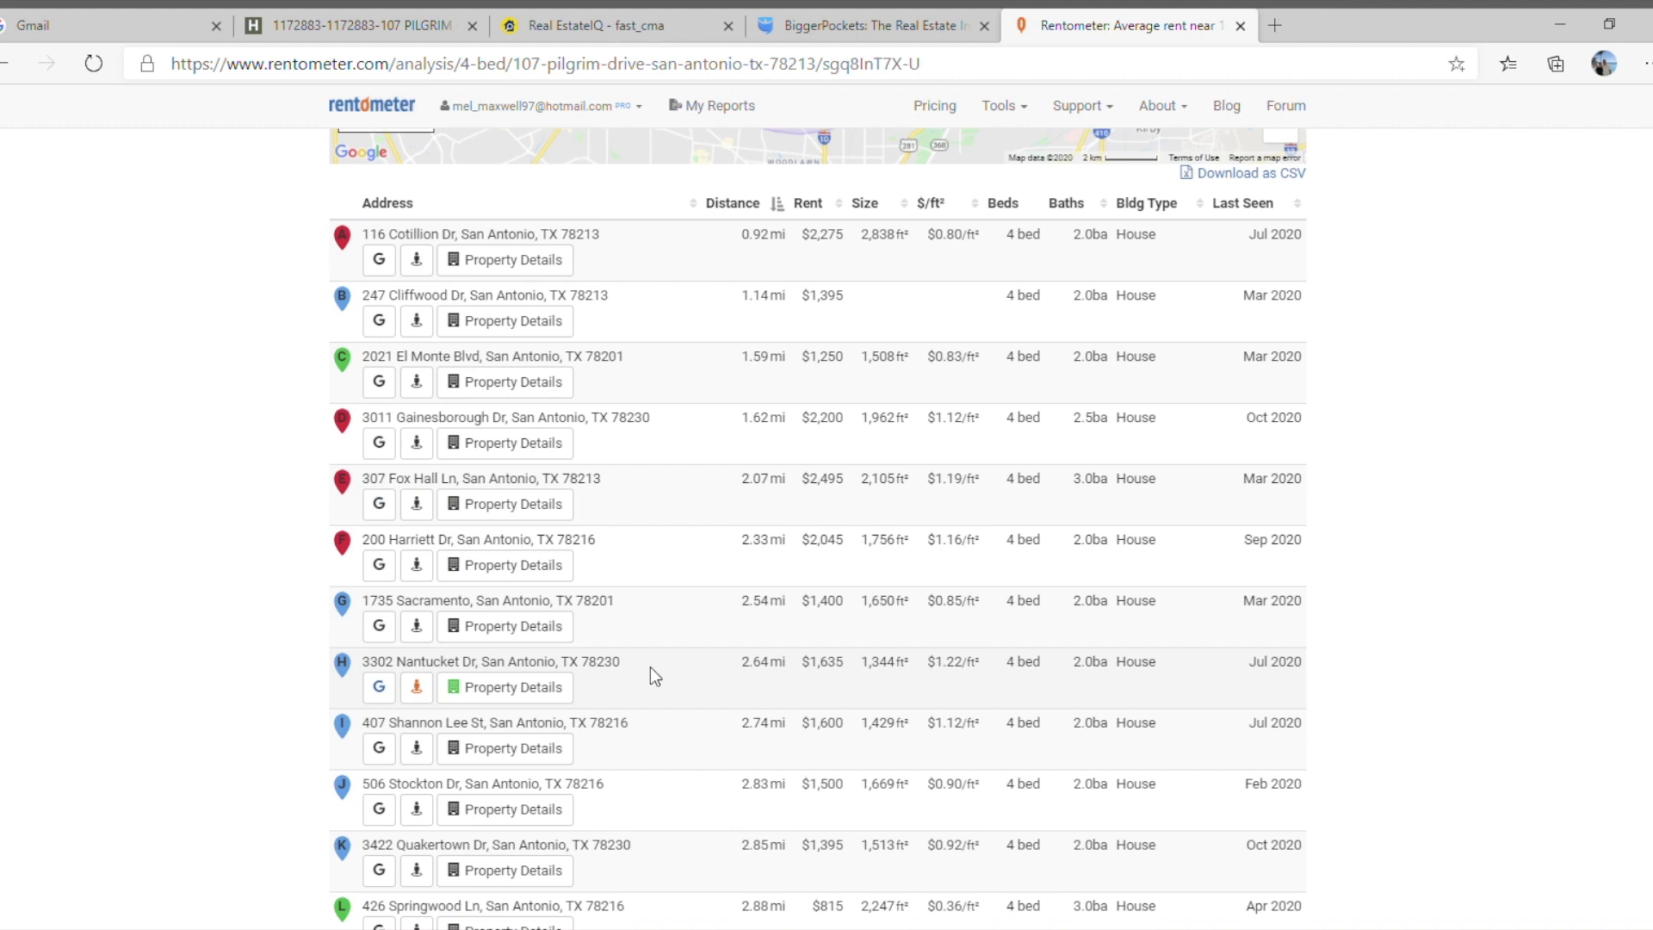
pyautogui.scroll(-1, 651, 675)
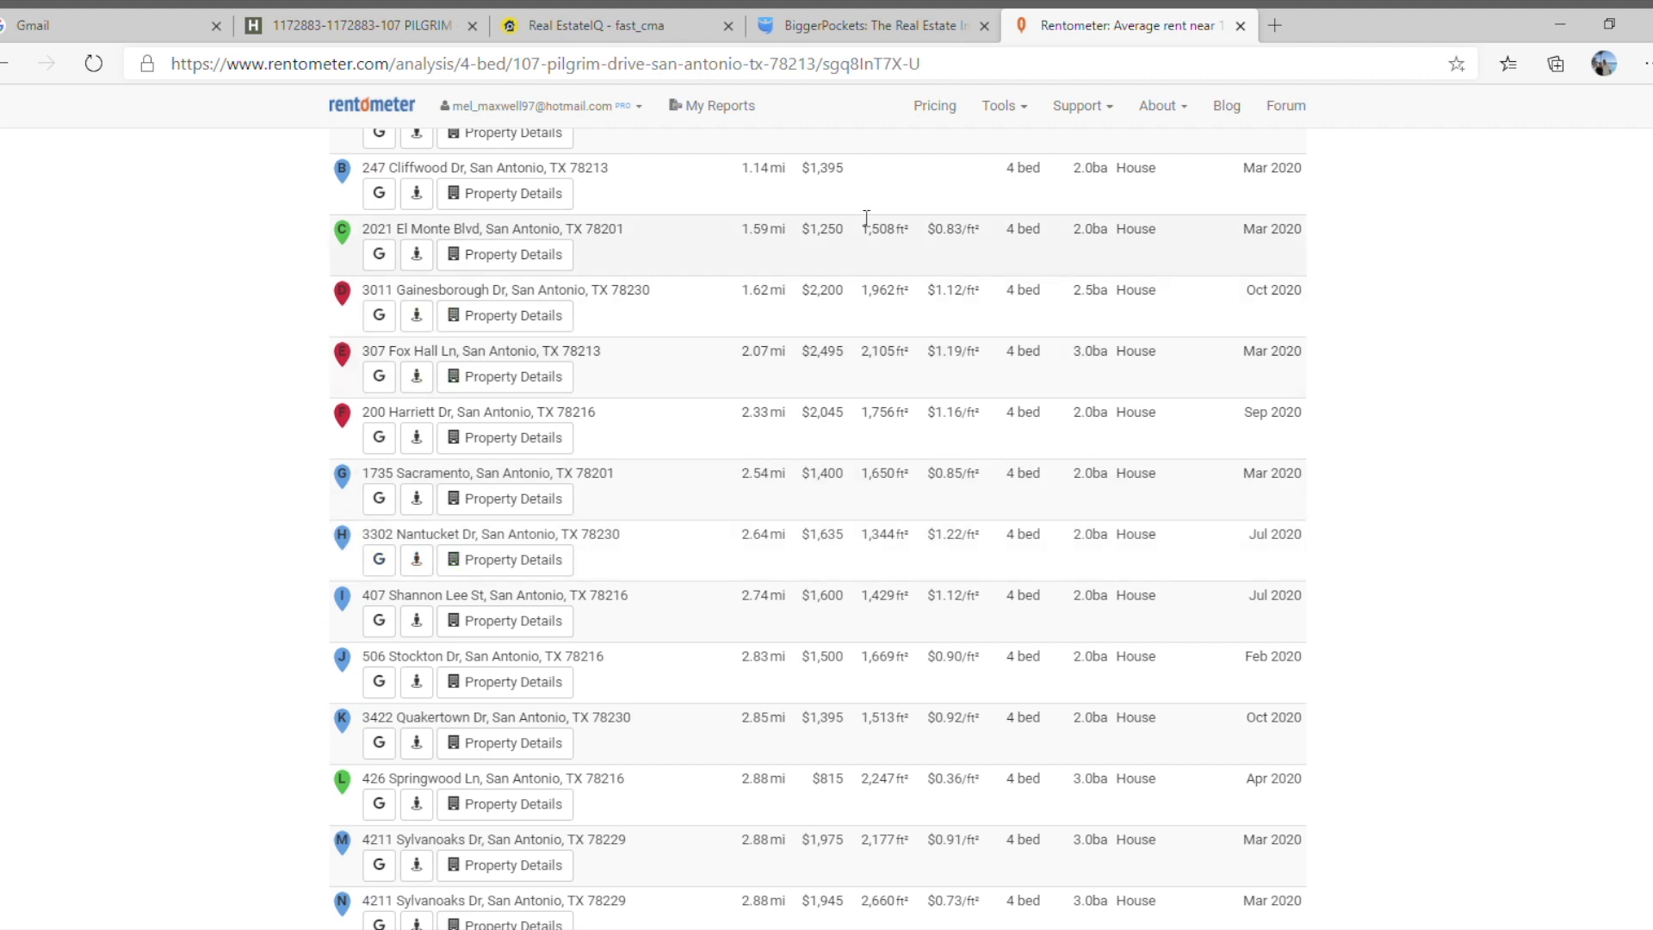
# Switch back to the BiggerPockets BRRRR calculator, review the rental income, landlord expenses and growth assumptions, and calculate the results.
pyautogui.click(824, 31)
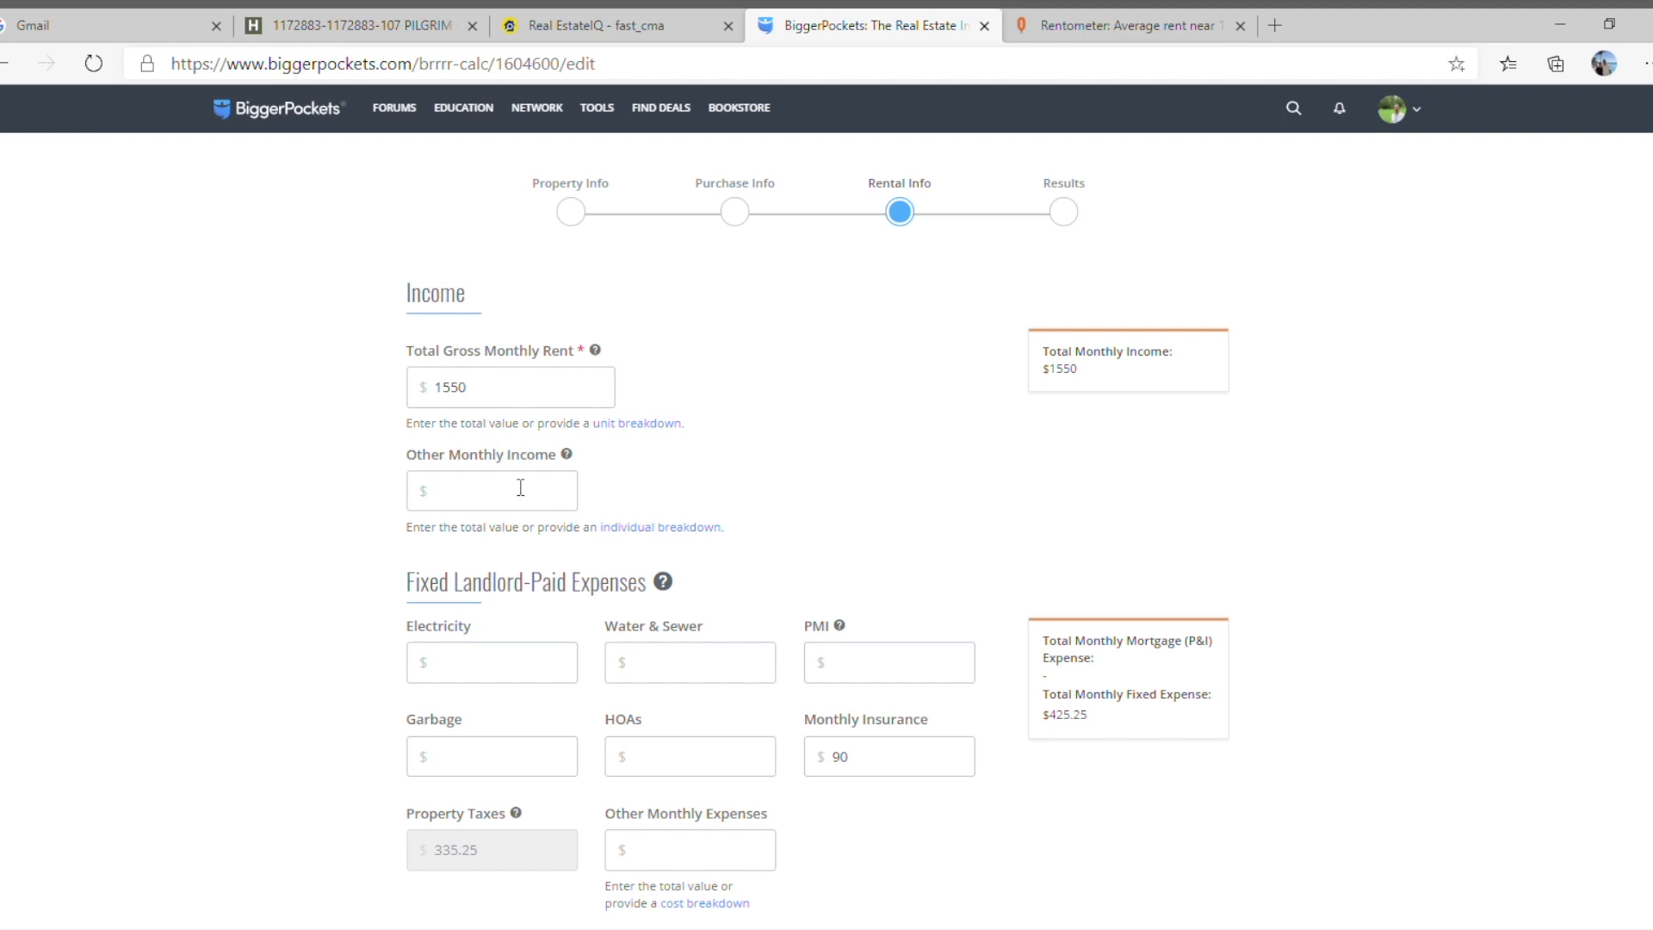
pyautogui.scroll(-4, 520, 487)
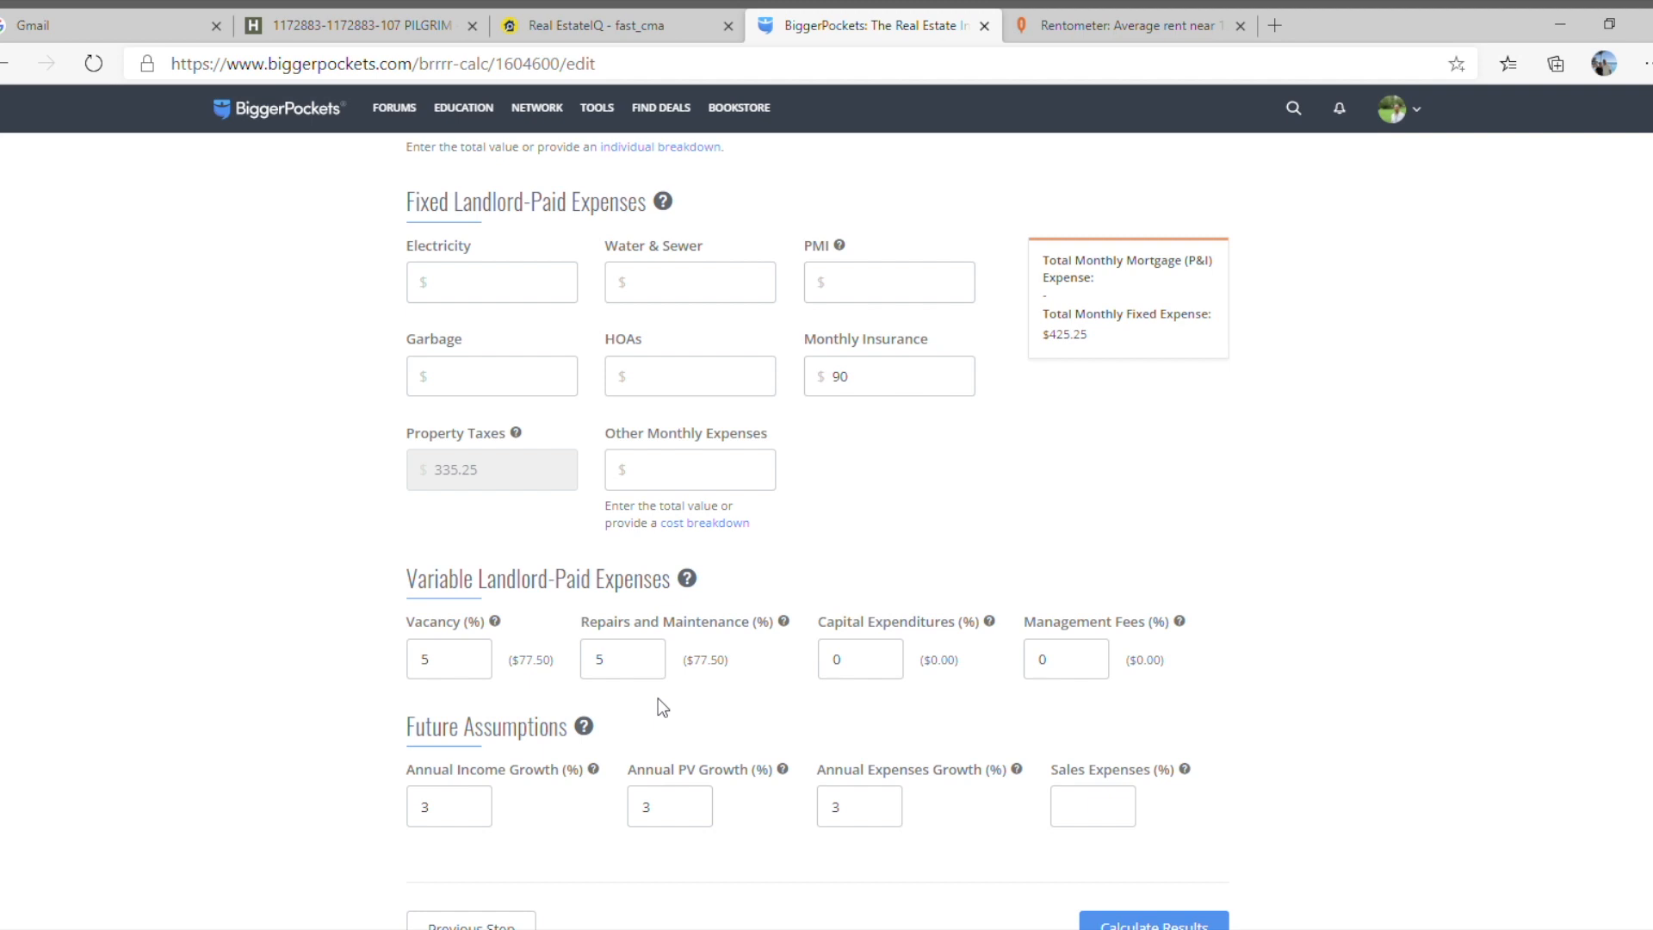
pyautogui.scroll(-3, 657, 699)
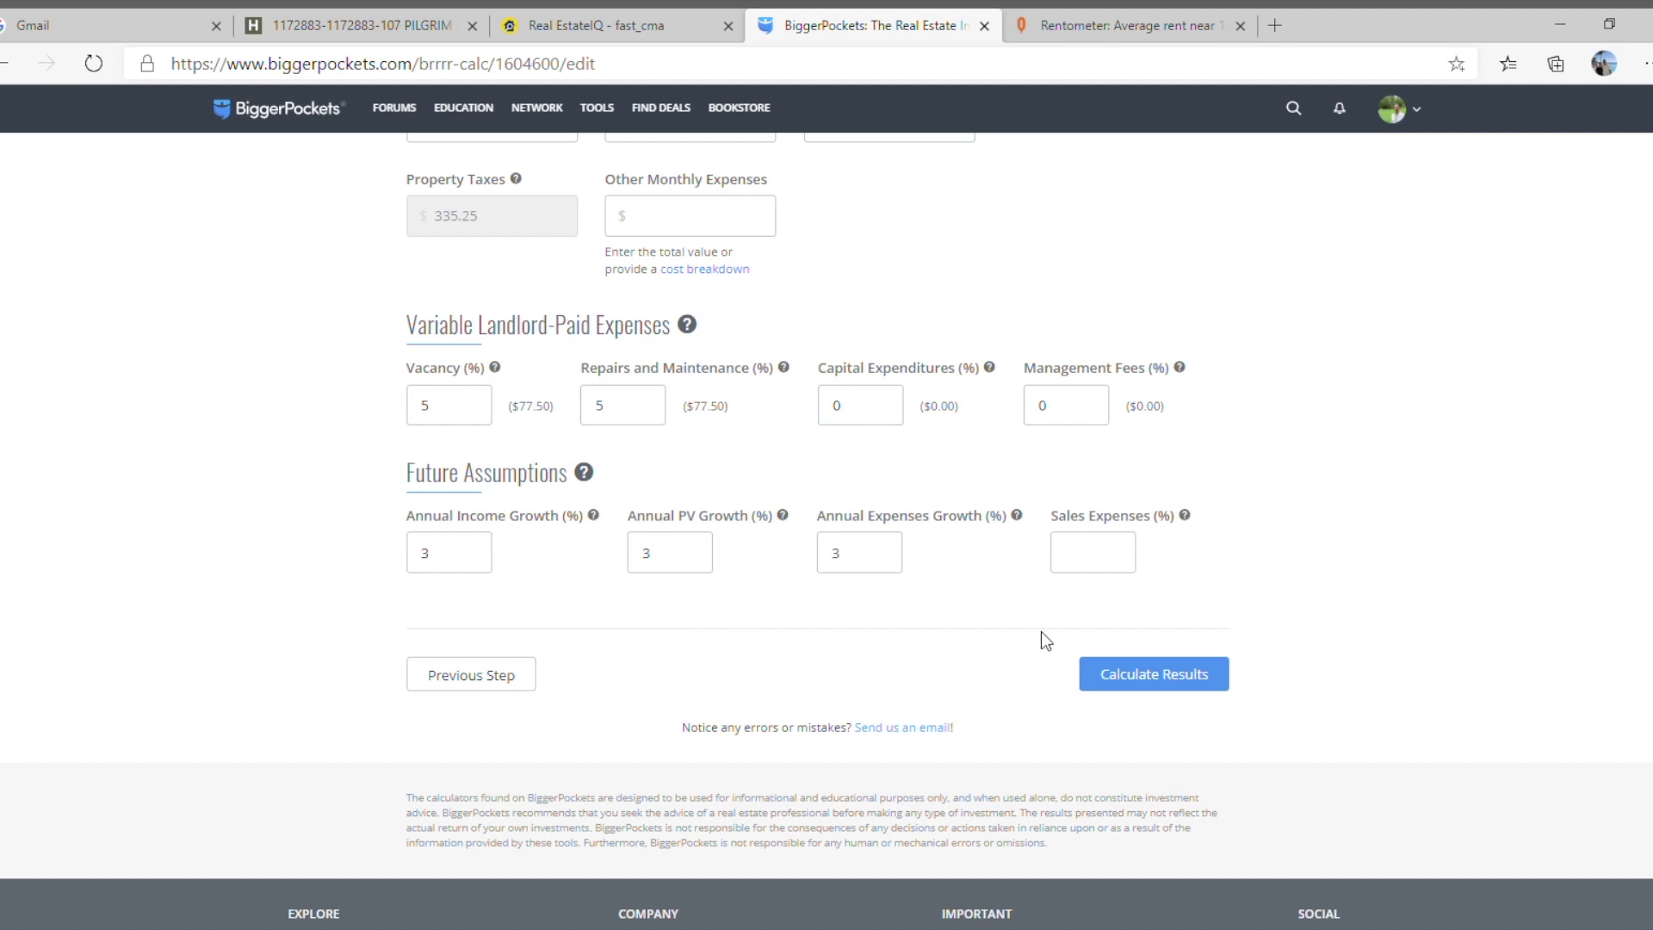
pyautogui.click(1154, 677)
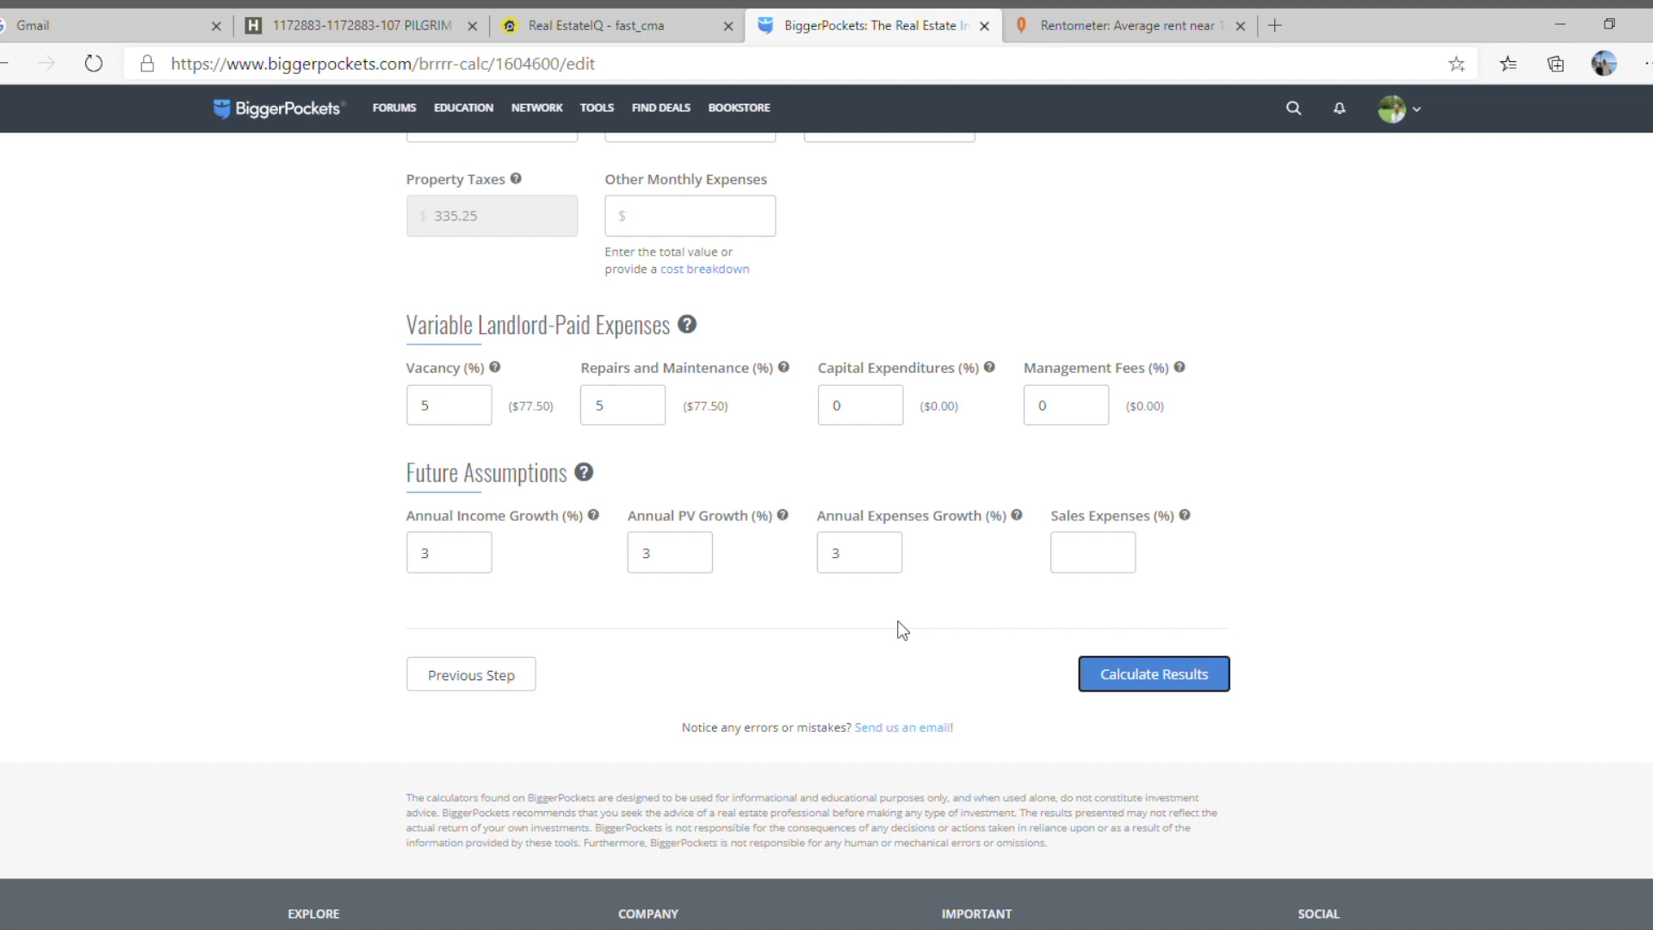
# Examine the report's project costs, acquisition and refinance figures, monthly cash flow and return on investment.
pyautogui.scroll(-2, 670, 602)
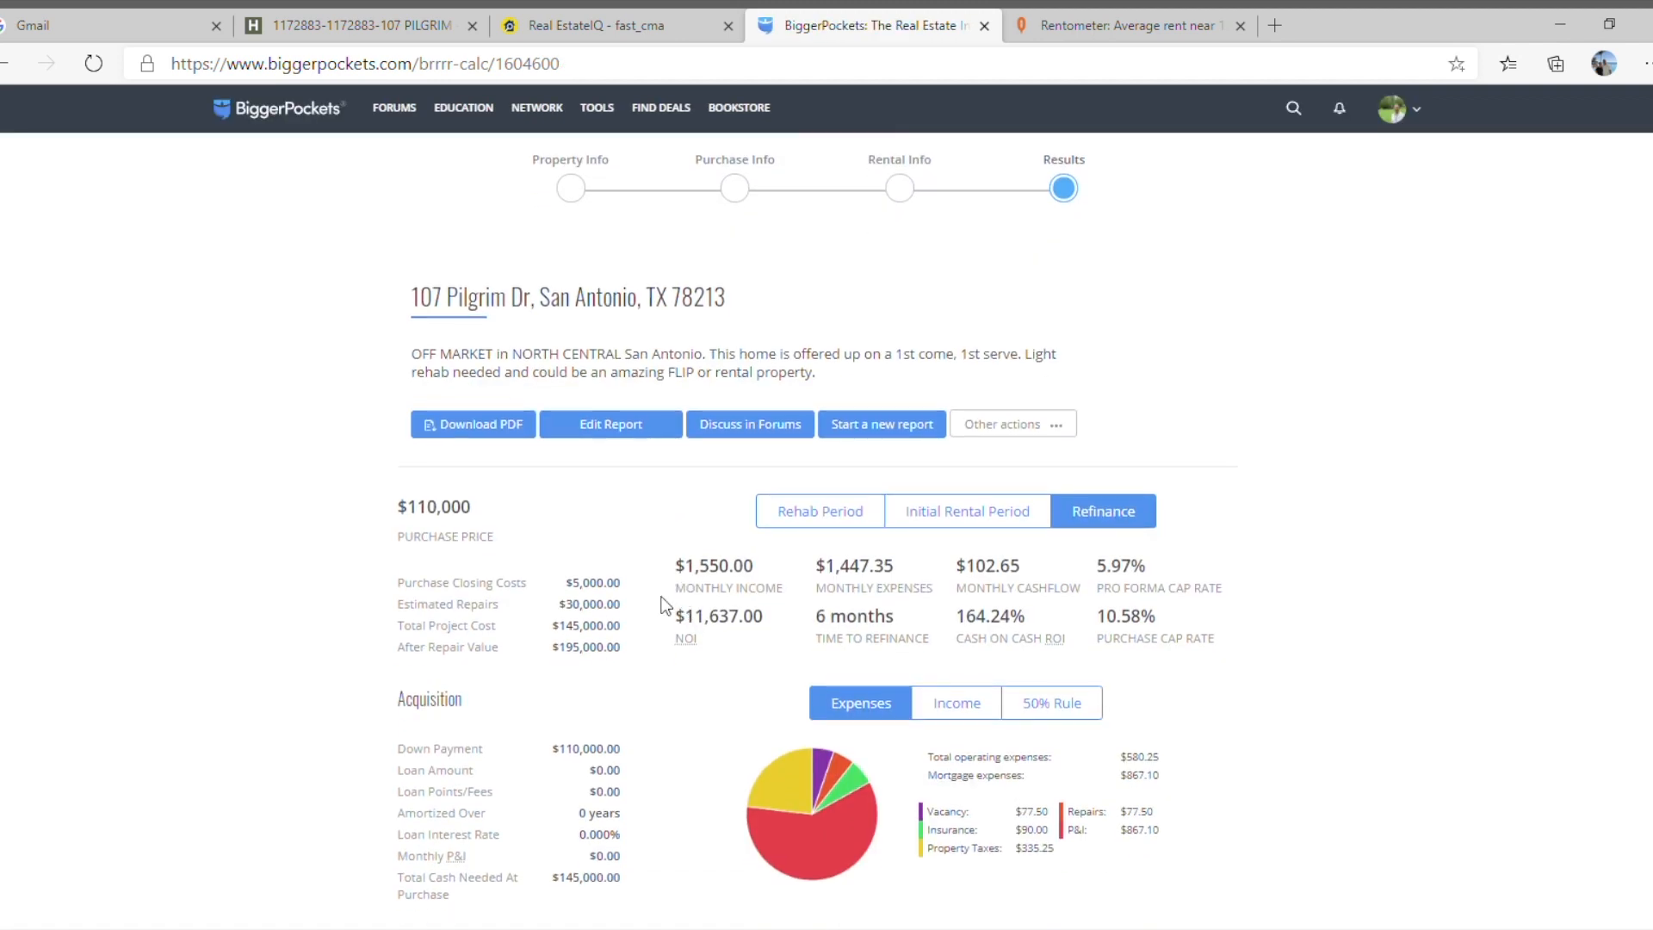
pyautogui.scroll(-2, 665, 605)
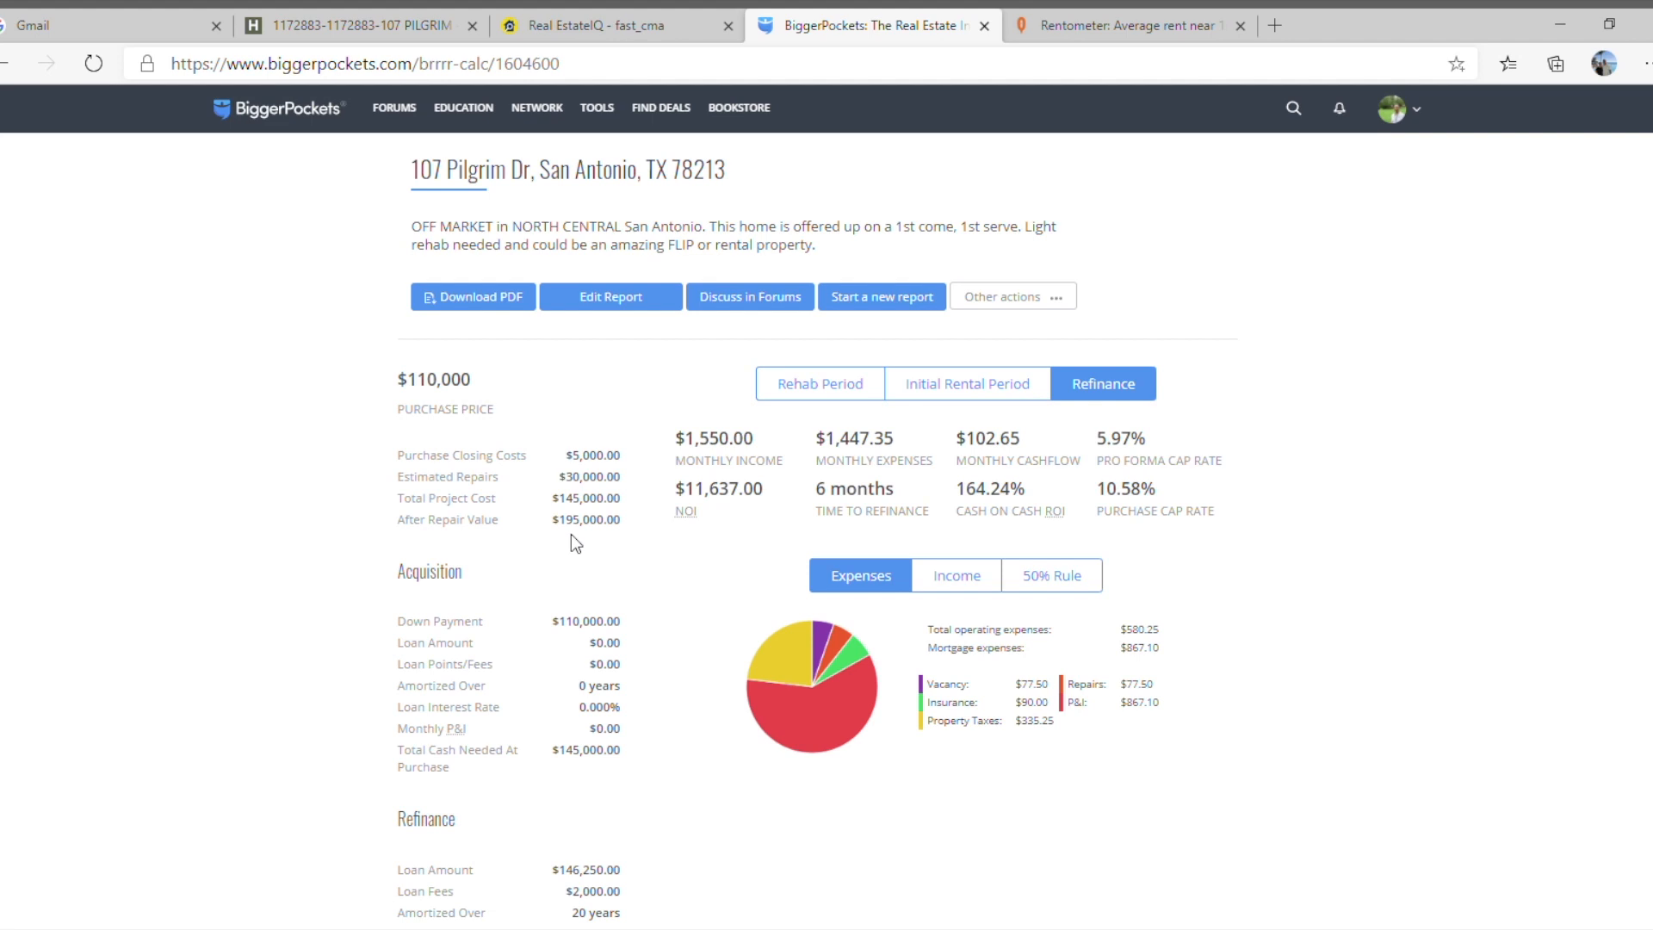
pyautogui.scroll(-1, 580, 573)
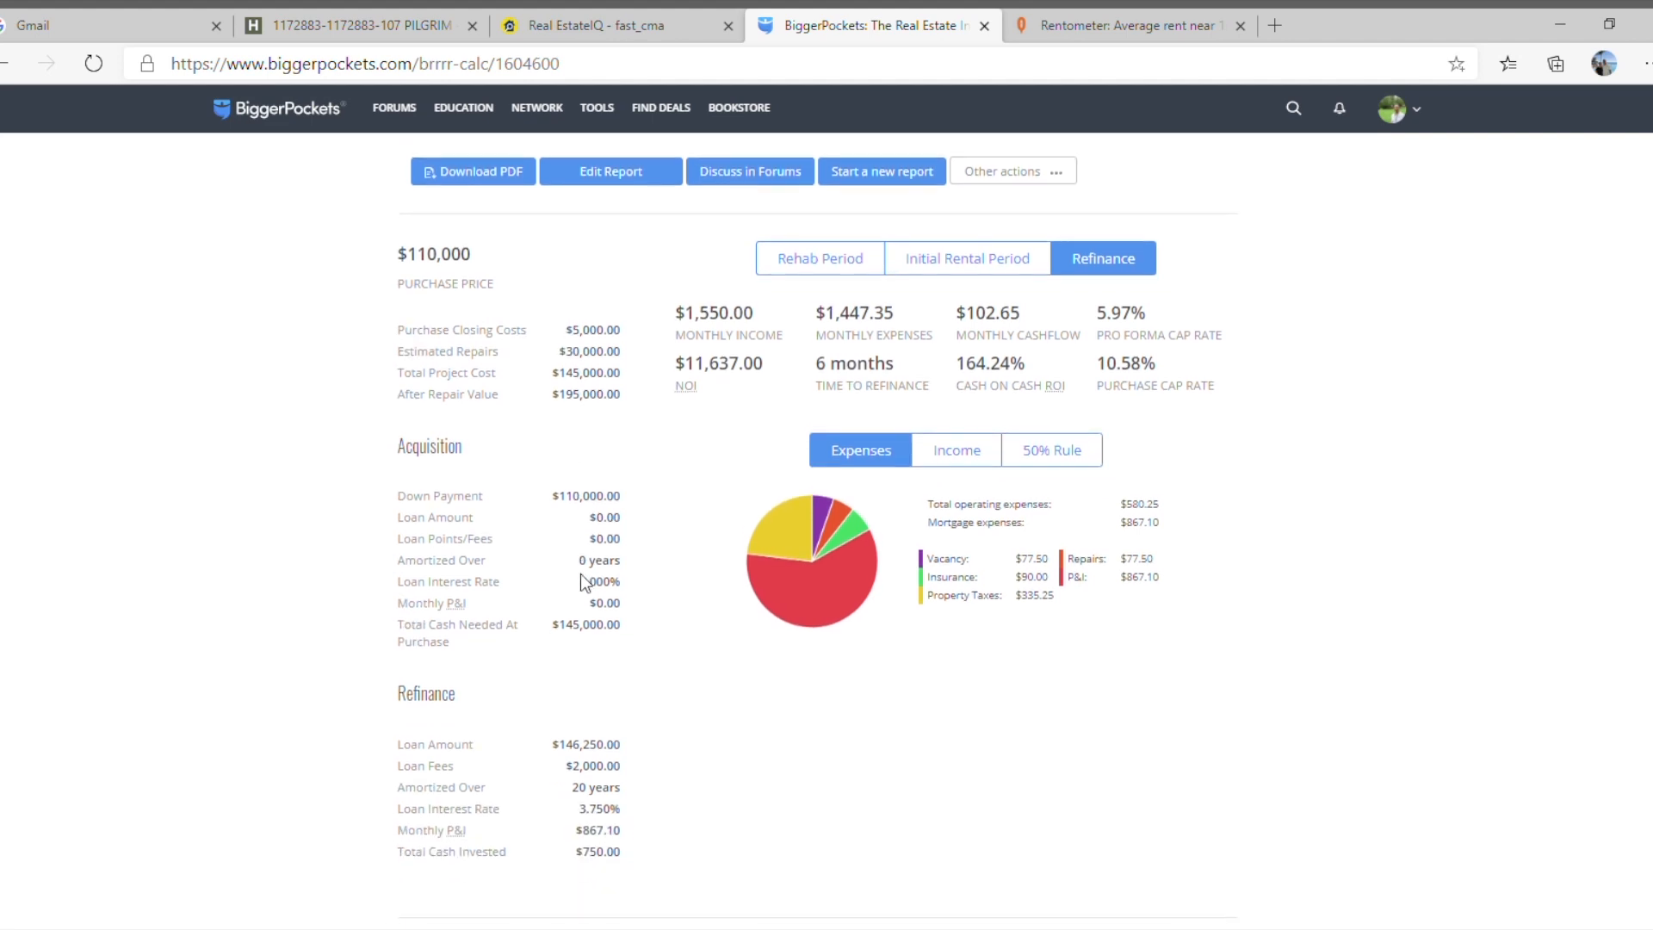
pyautogui.scroll(-1, 591, 590)
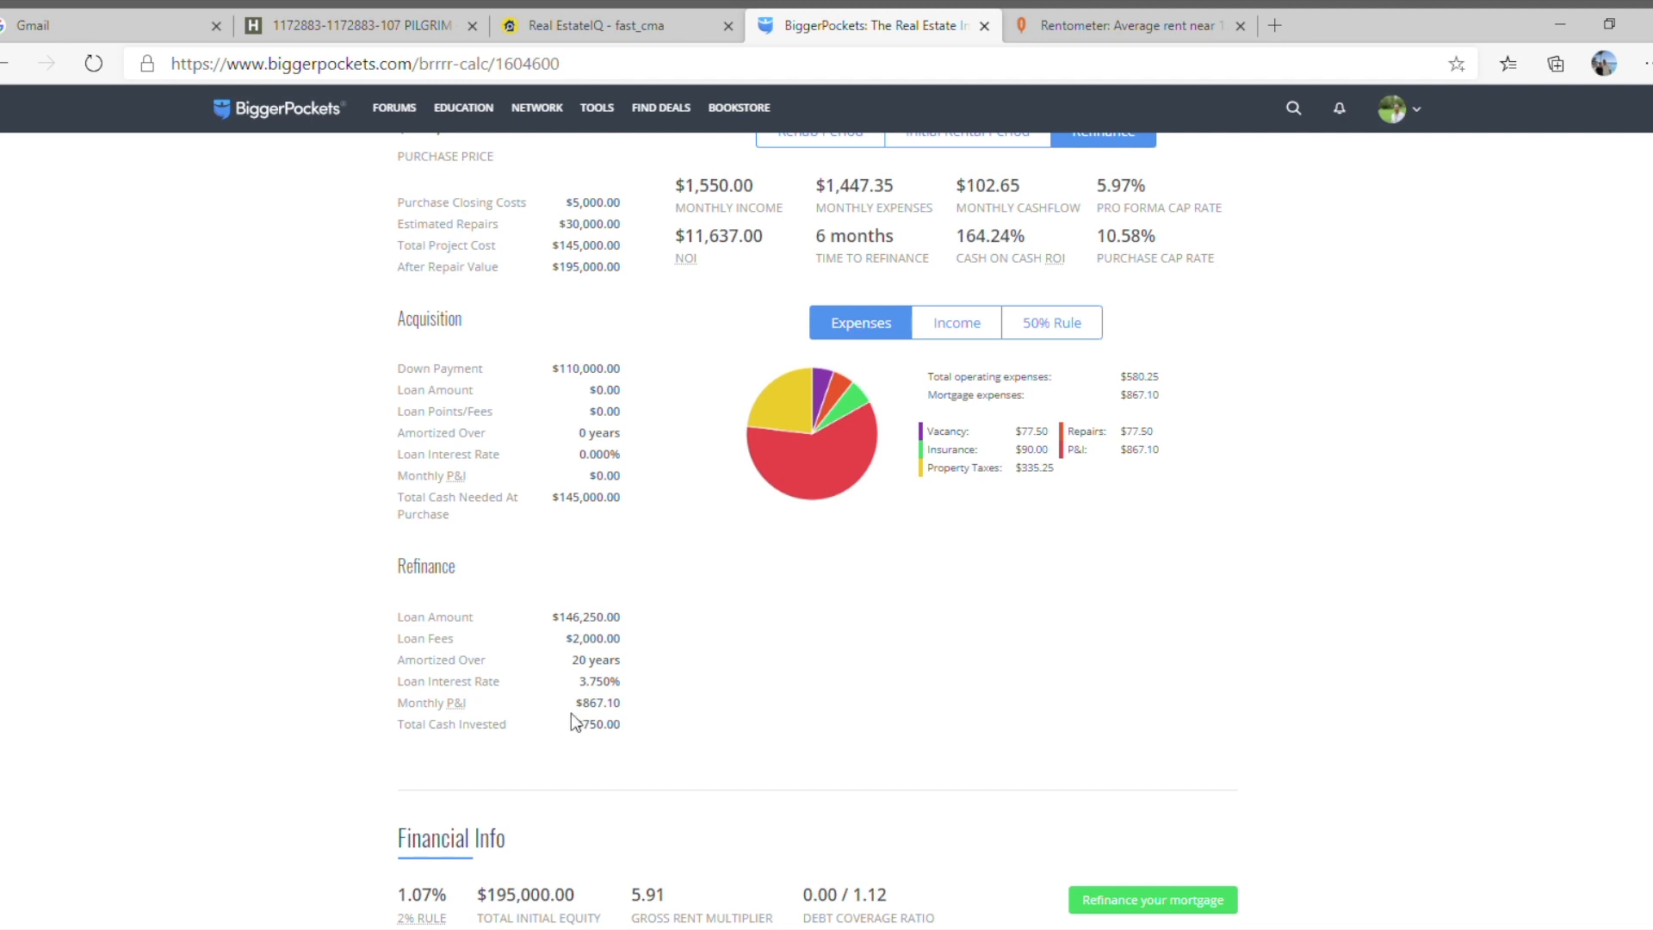
pyautogui.scroll(2, 707, 534)
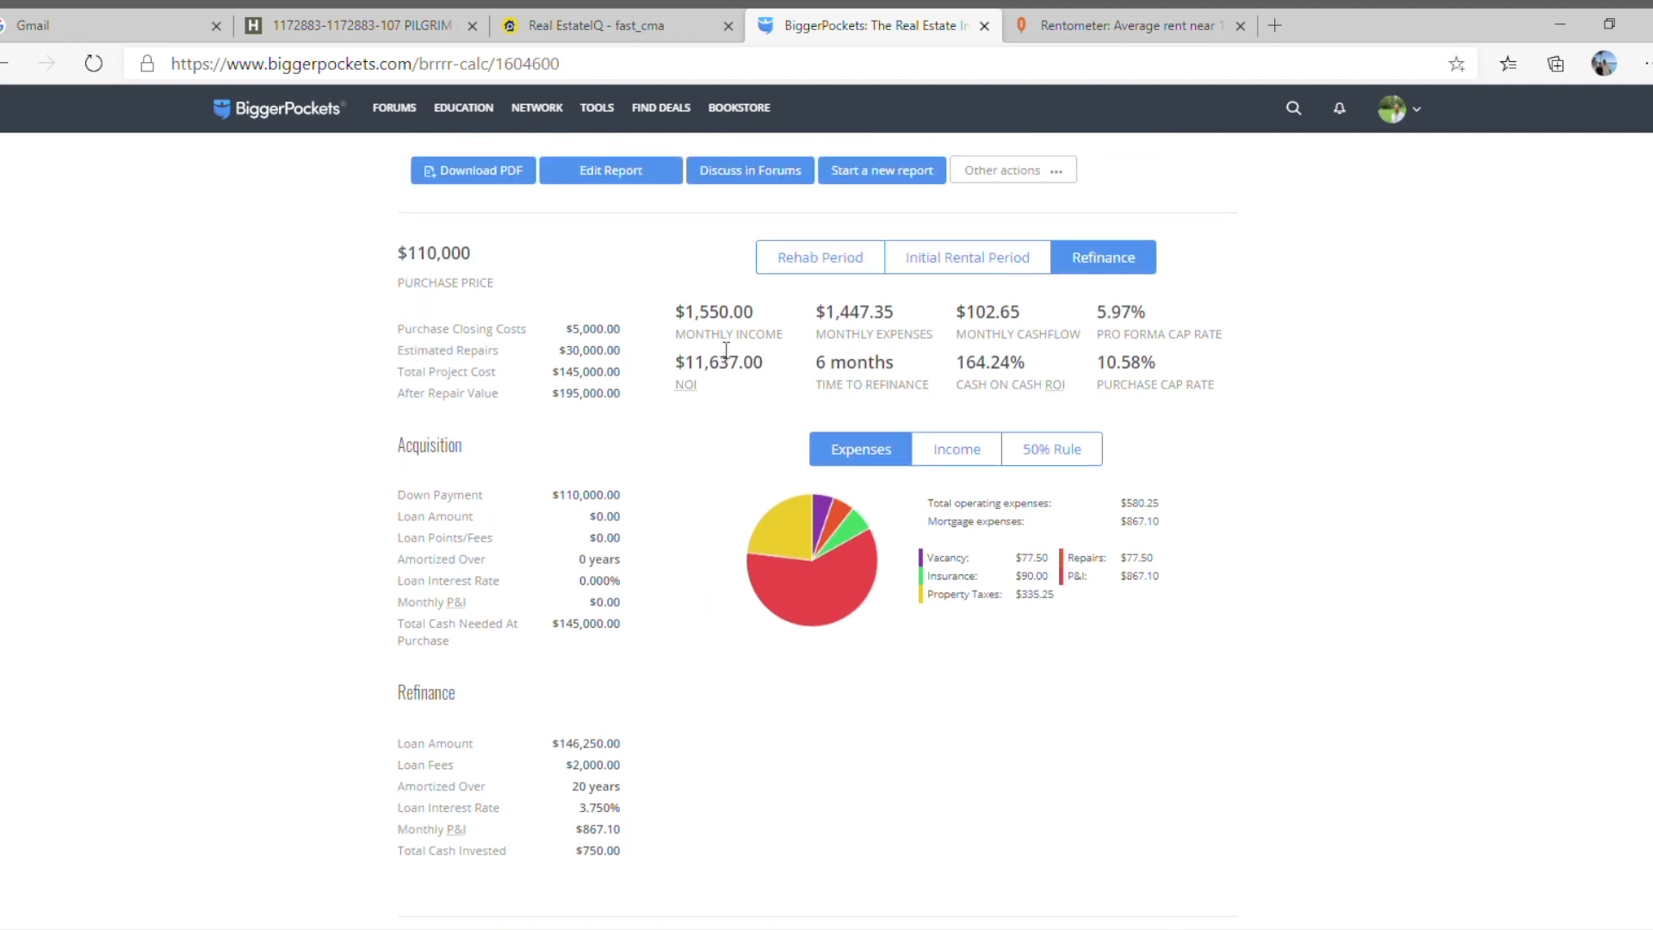